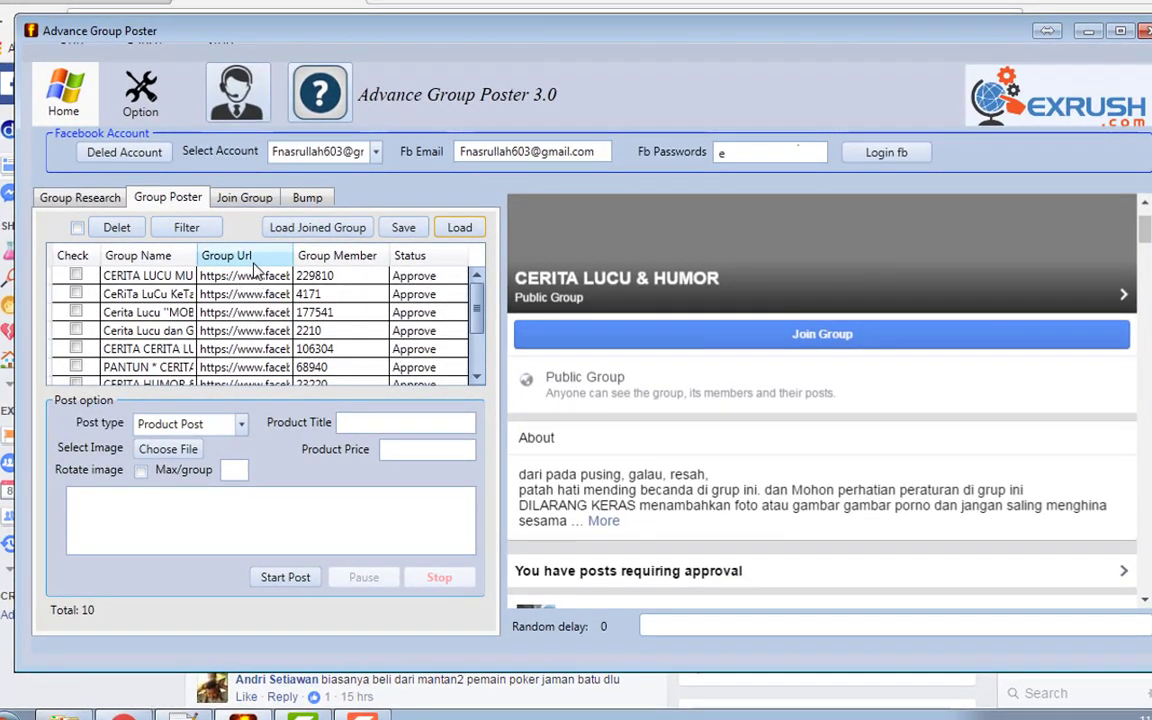
click(243, 198)
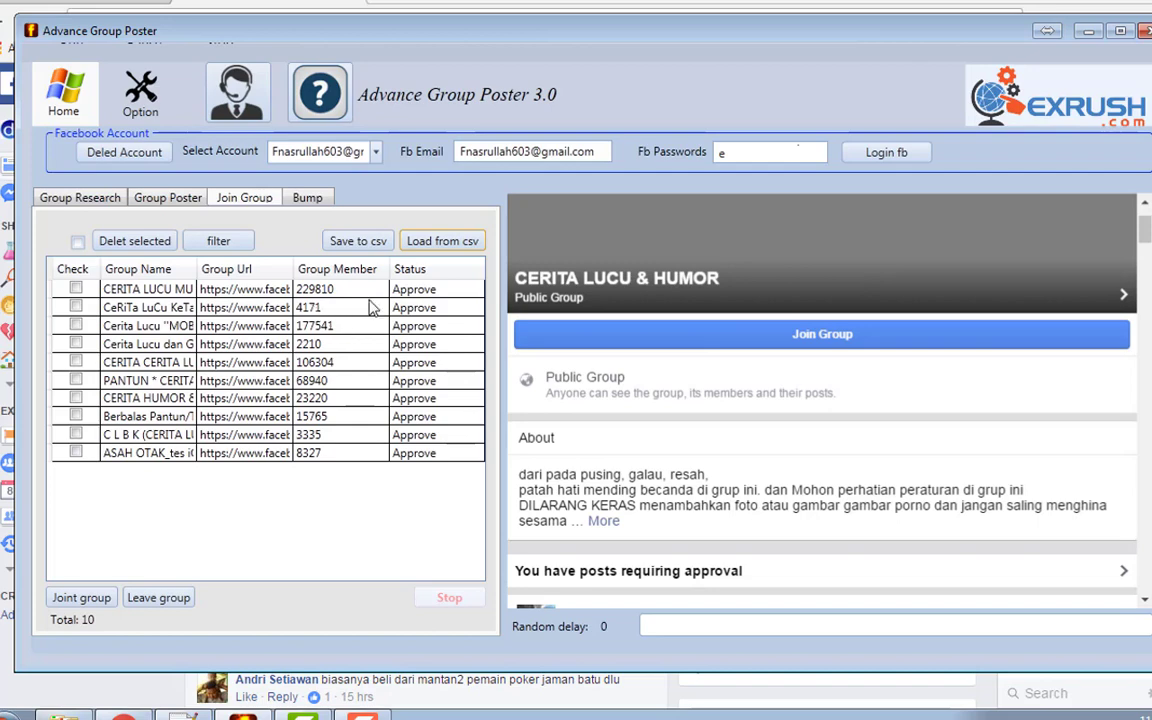
click(170, 198)
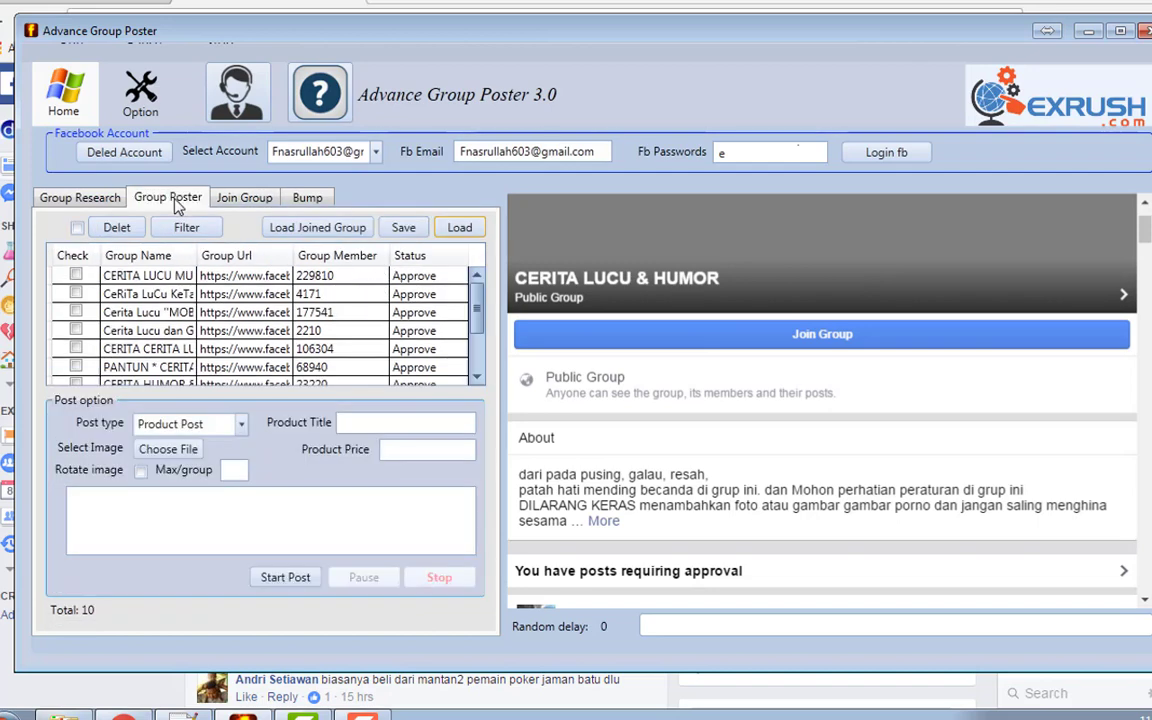
click(233, 196)
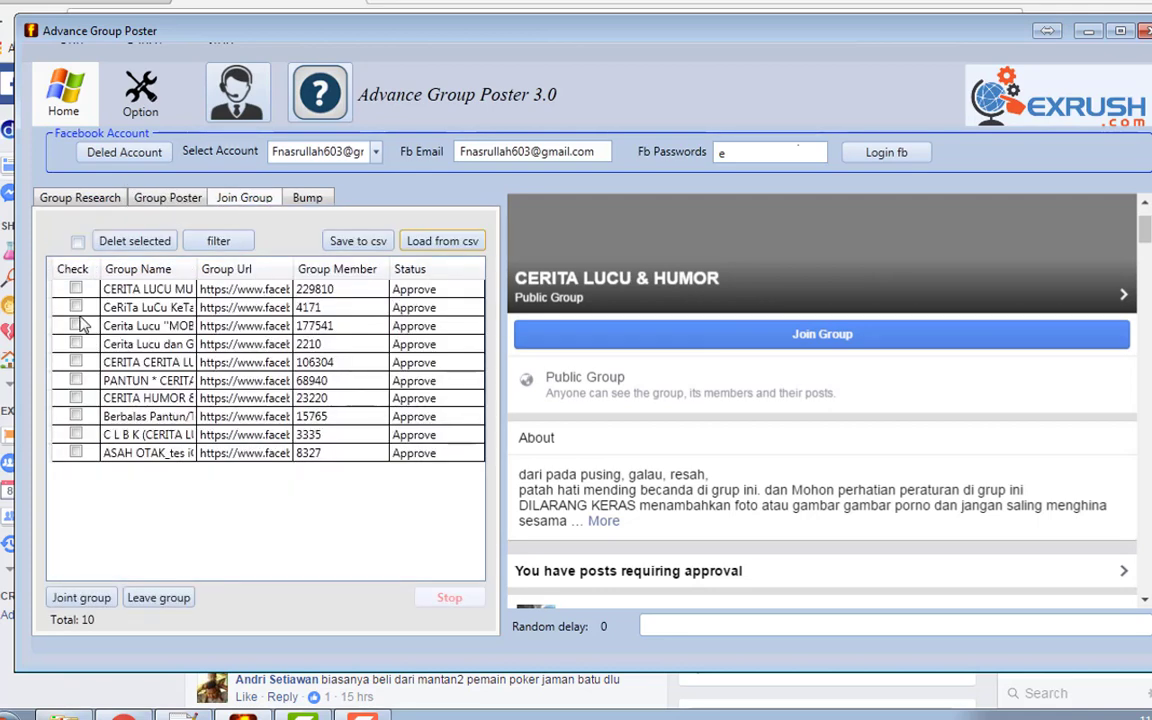
click(170, 199)
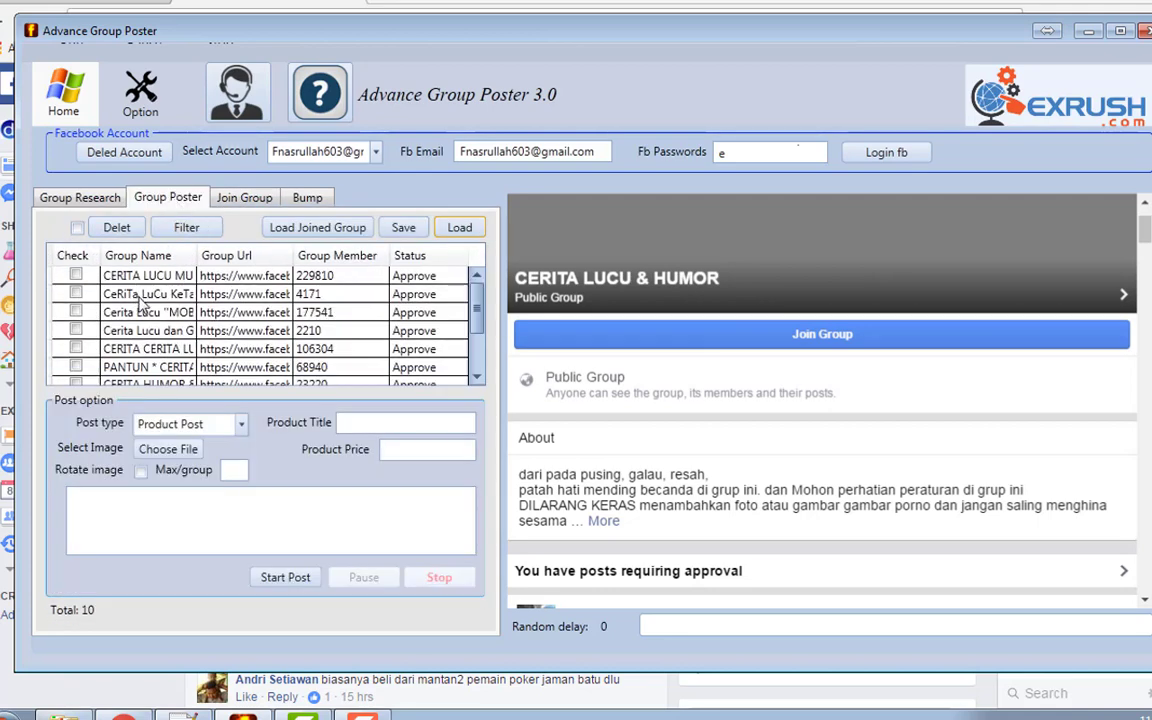
scroll(250, 310, down, 2)
scroll(262, 318, up, 2)
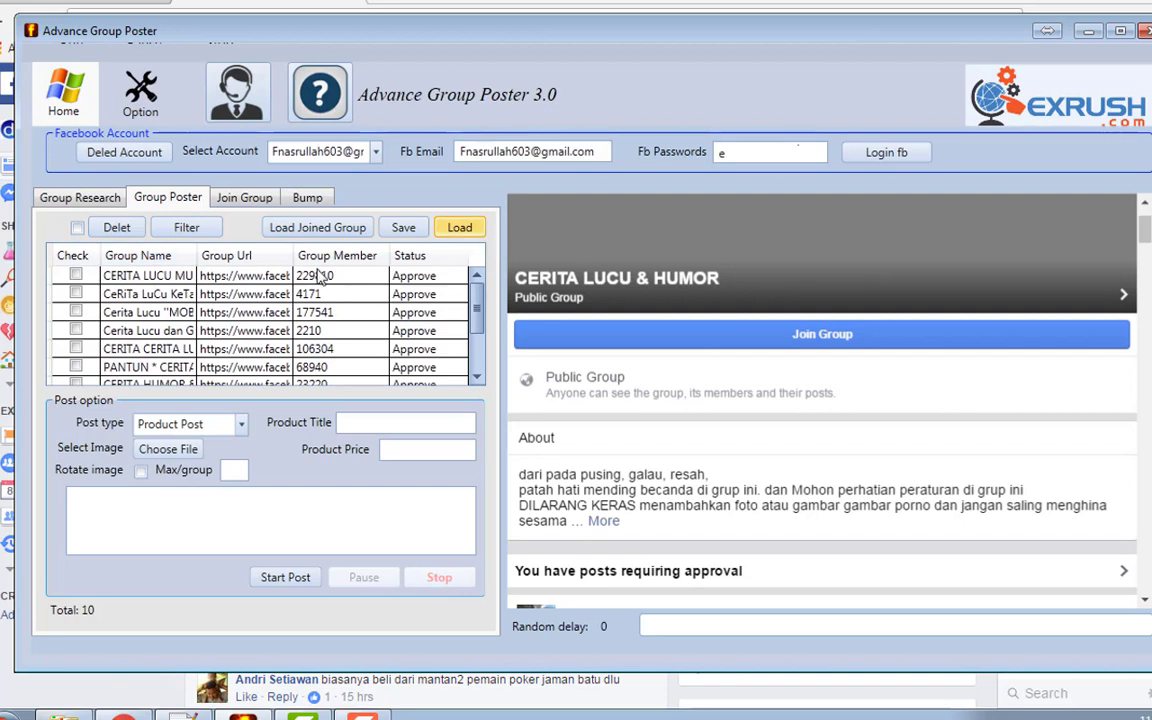
Delete all groups from the Group Poster list and load the groups from "cerita lucu status approve.csv"
click(77, 227)
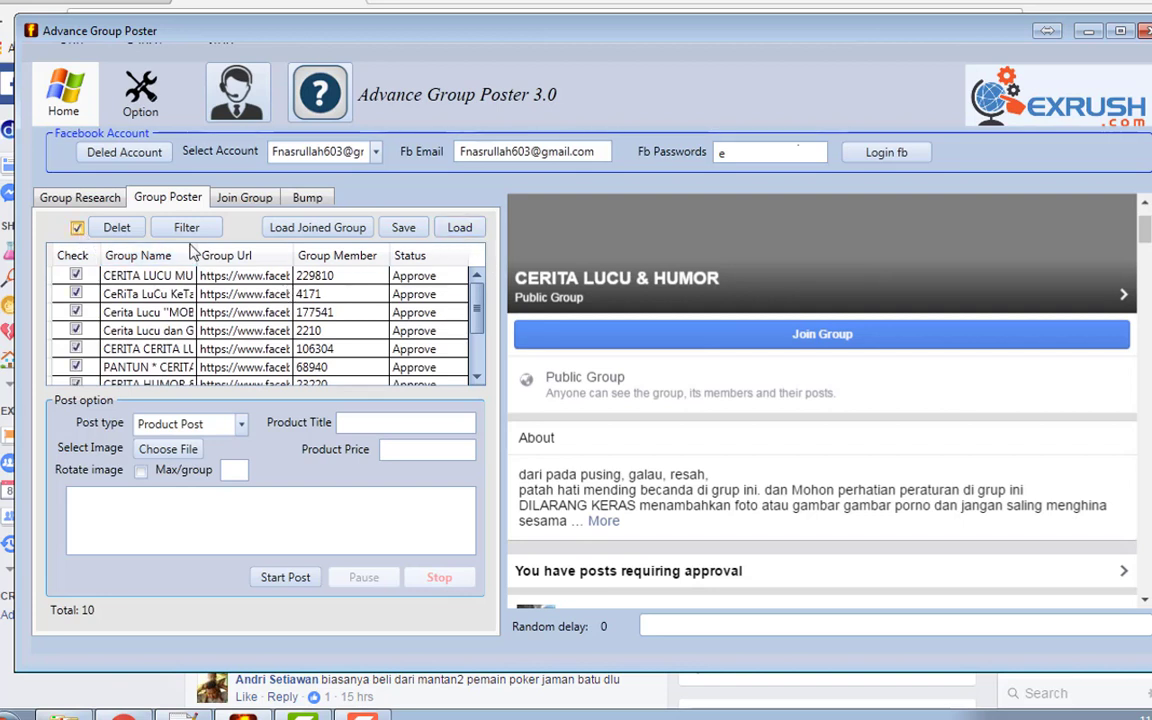
click(114, 227)
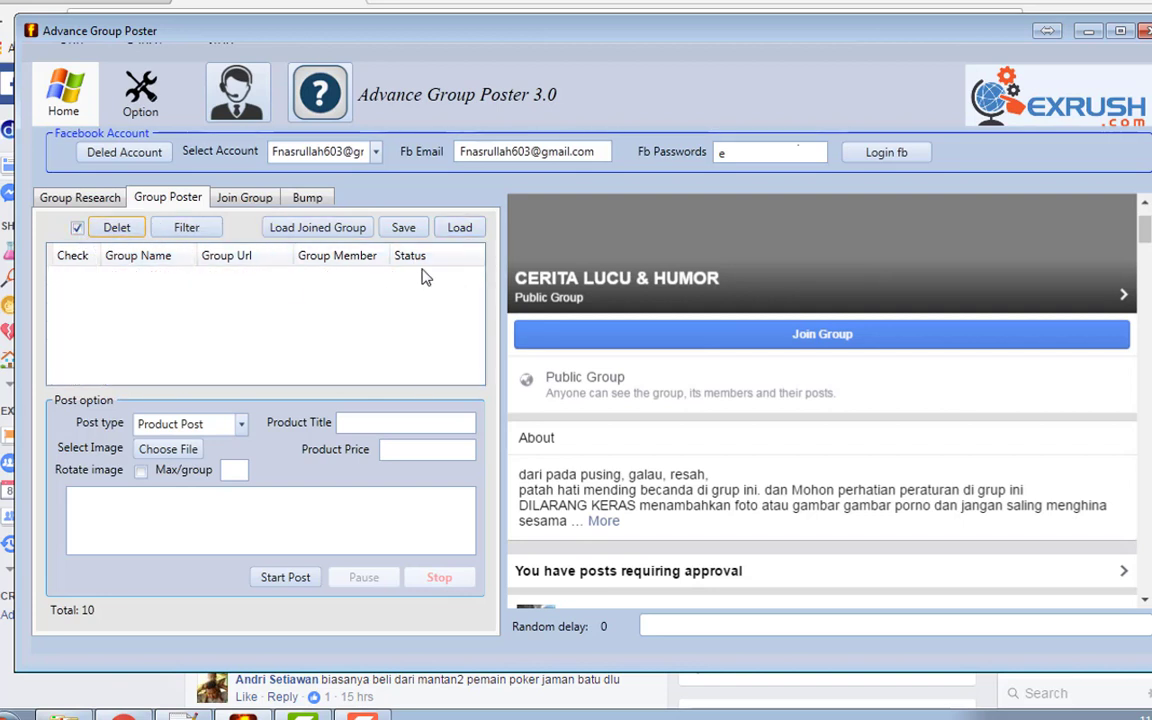
click(77, 227)
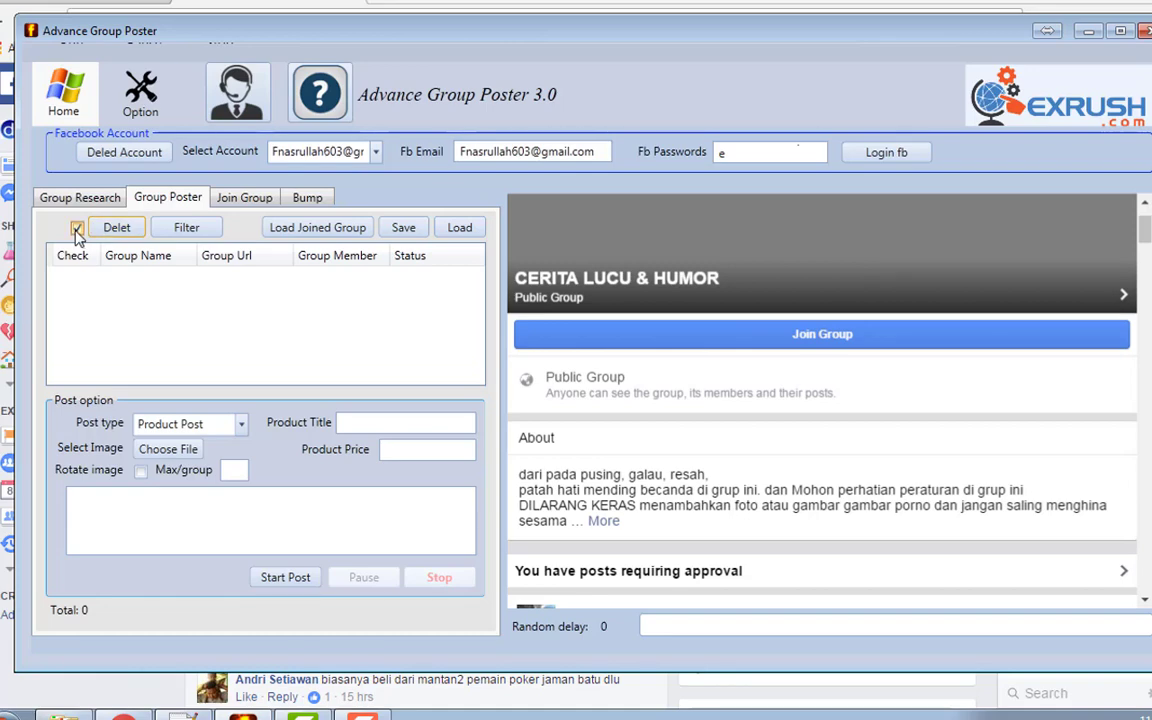
click(462, 228)
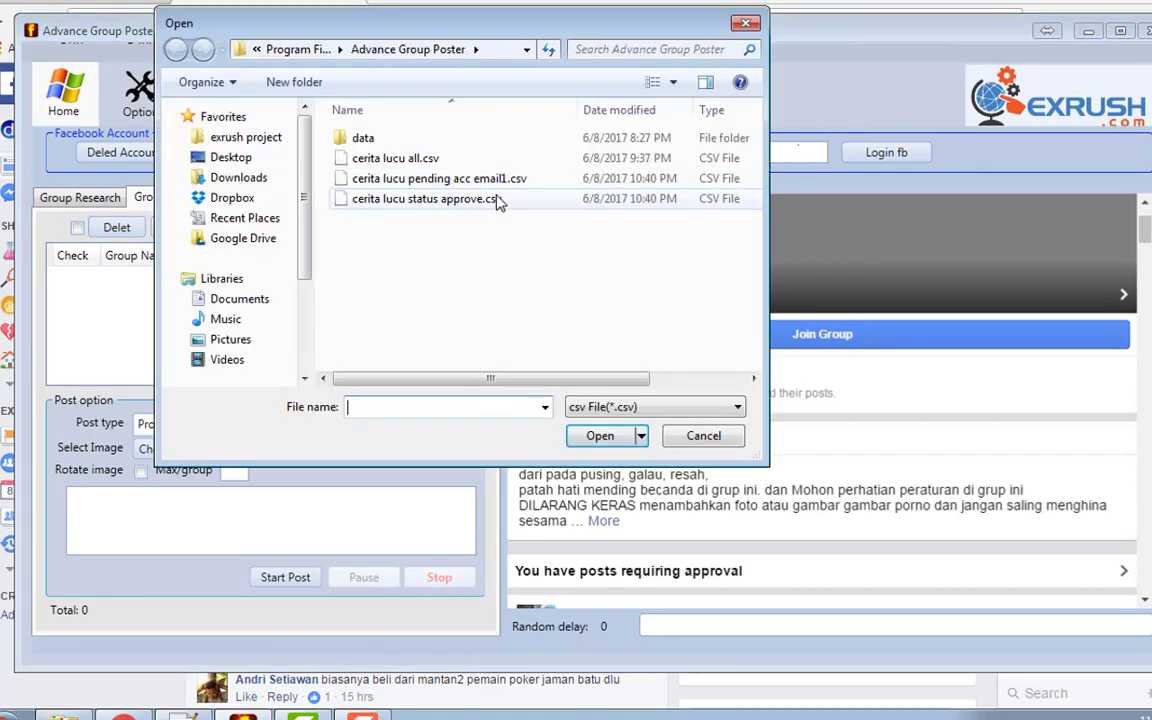
click(499, 200)
double_click(499, 200)
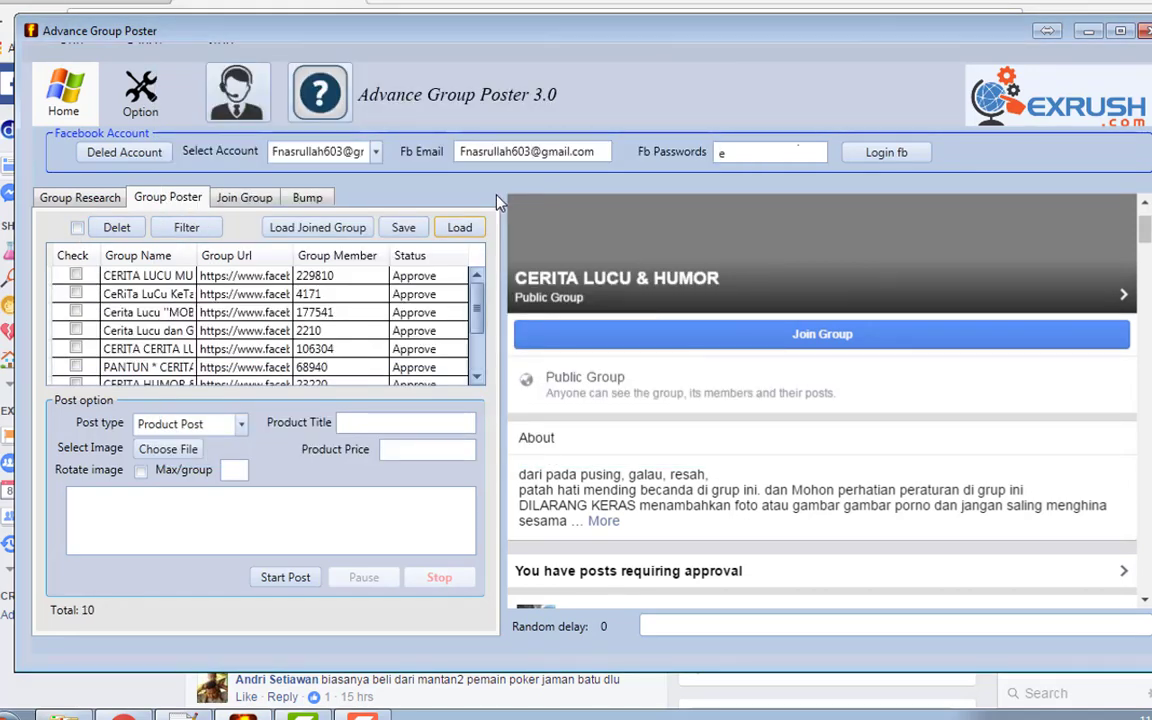
Replace all groups in the Group Poster list with the groups the Facebook account has joined, stopping the loading at the end of the results
click(76, 229)
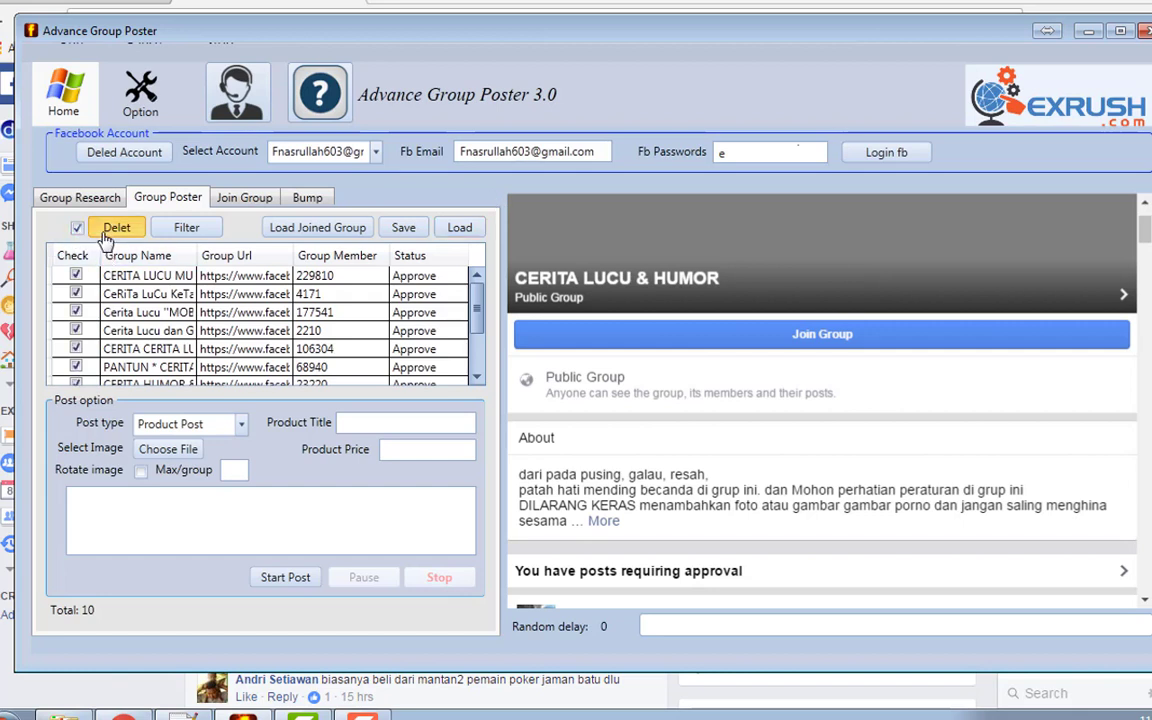
click(107, 232)
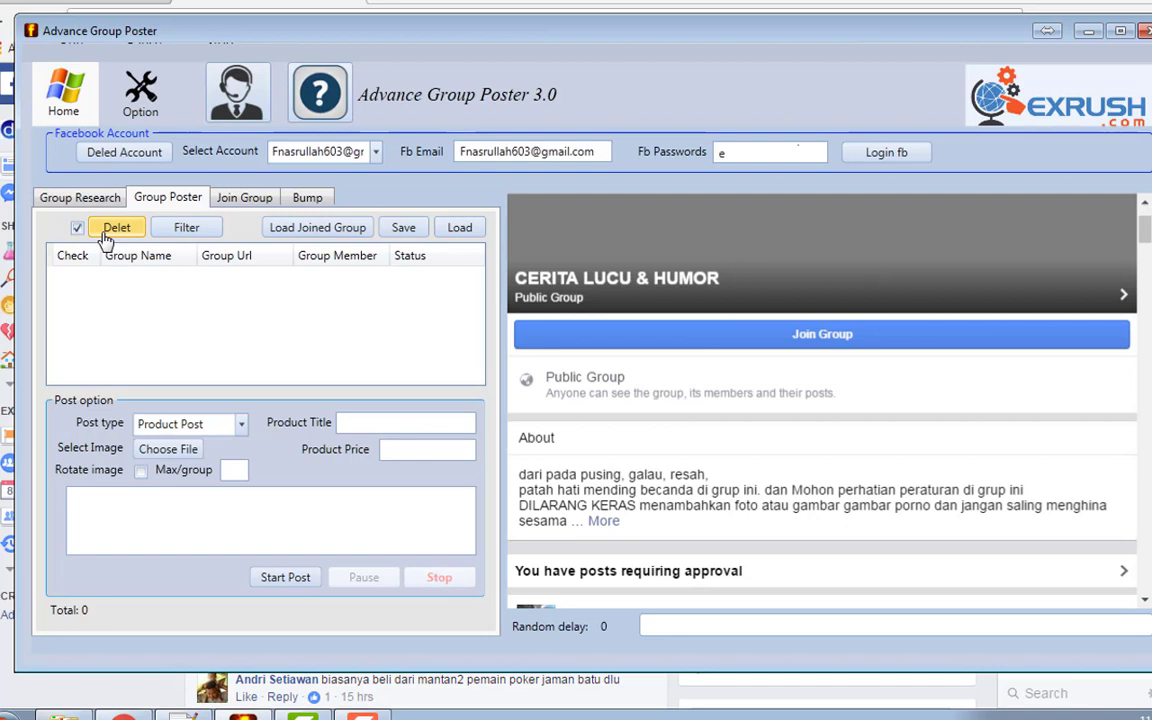
click(76, 228)
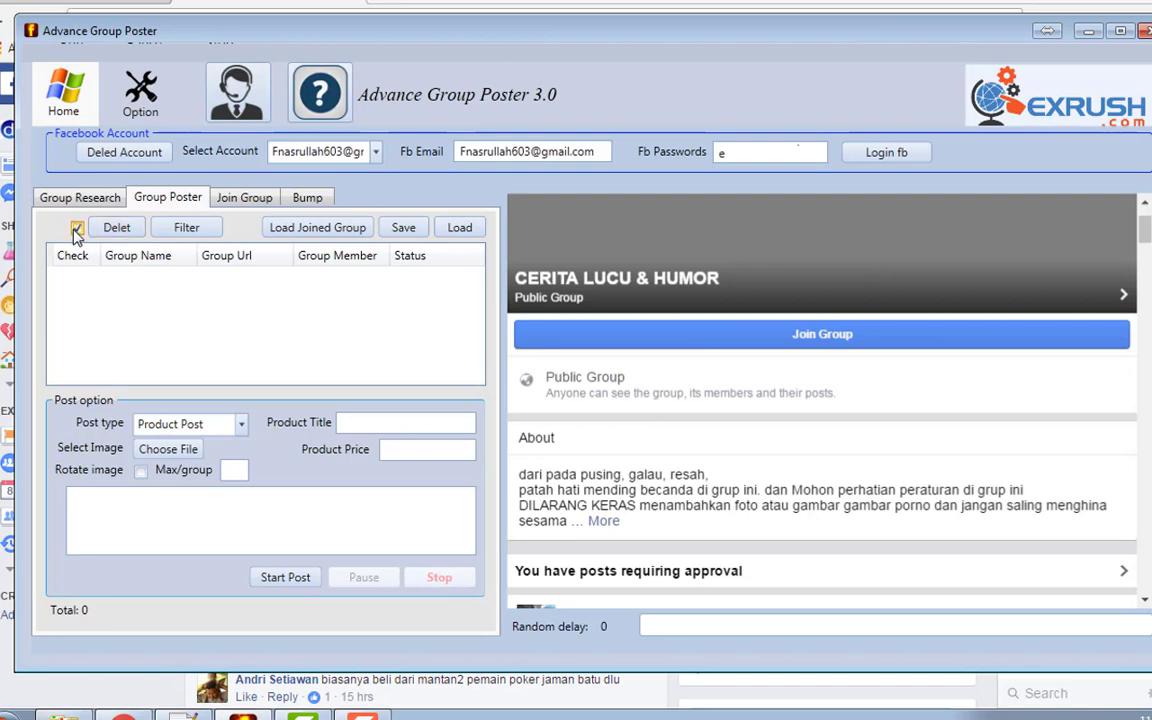
click(360, 232)
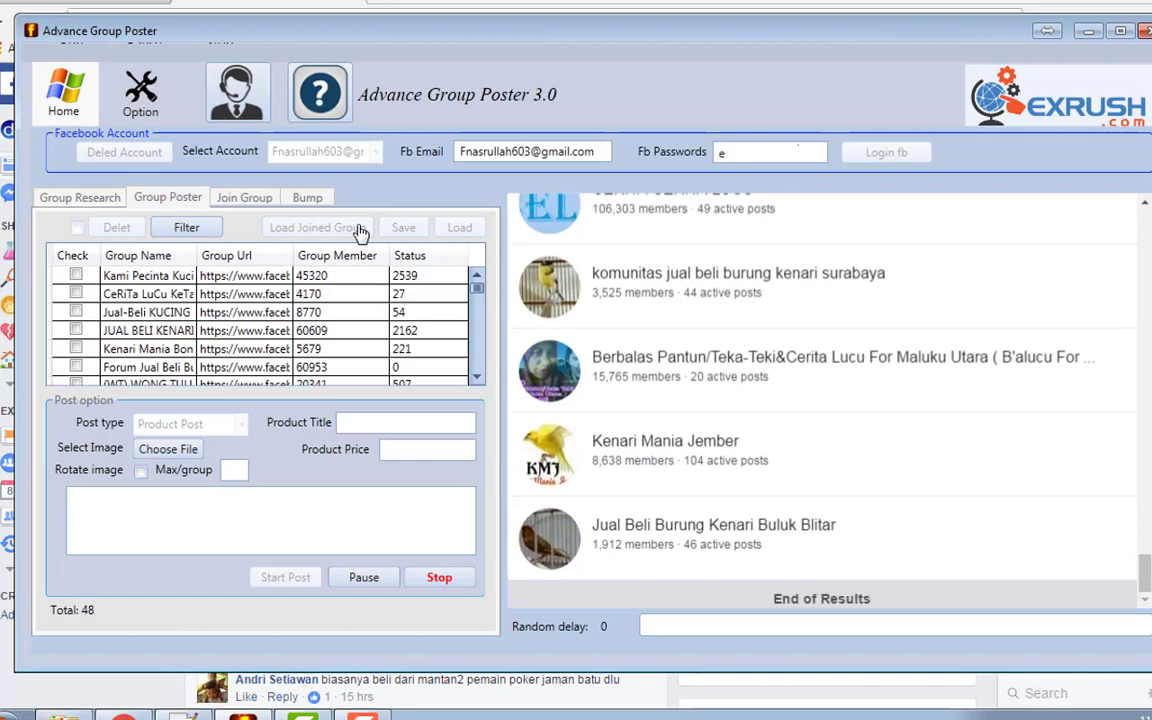
click(440, 578)
Widen the Group Name column and look through the names of the loaded joined groups
scroll(286, 318, down, 2)
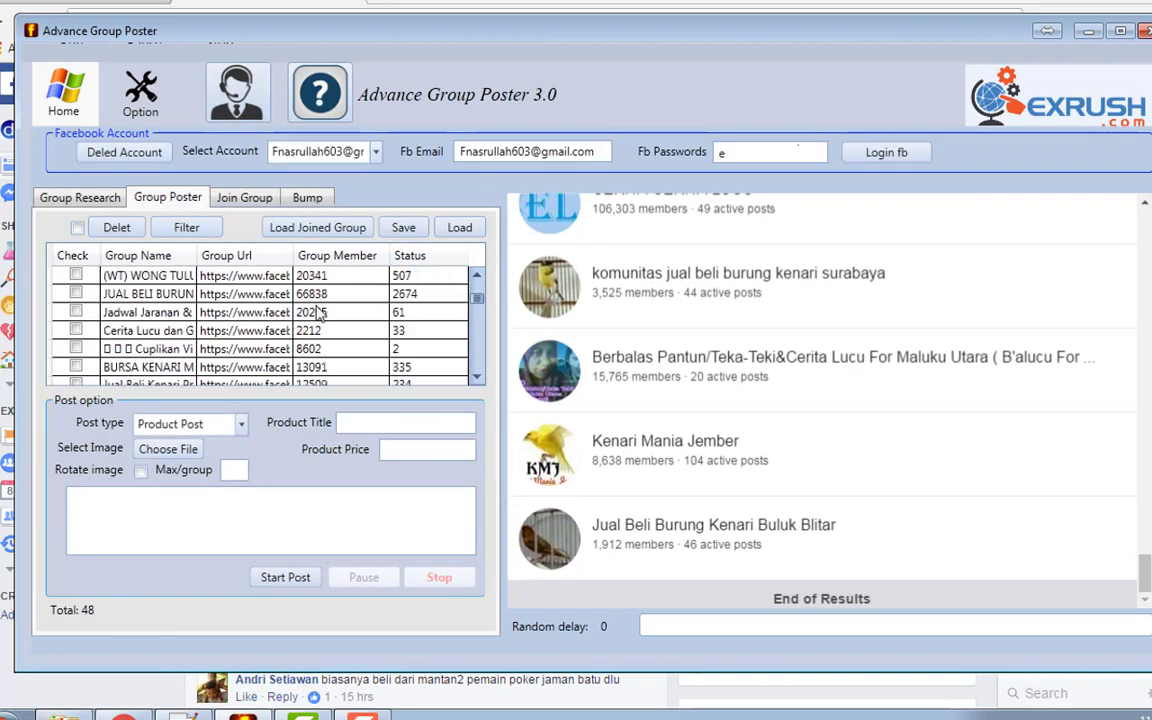
scroll(313, 309, up, 2)
drag(197, 256, 265, 256)
scroll(223, 310, down, 1)
scroll(222, 312, down, 8)
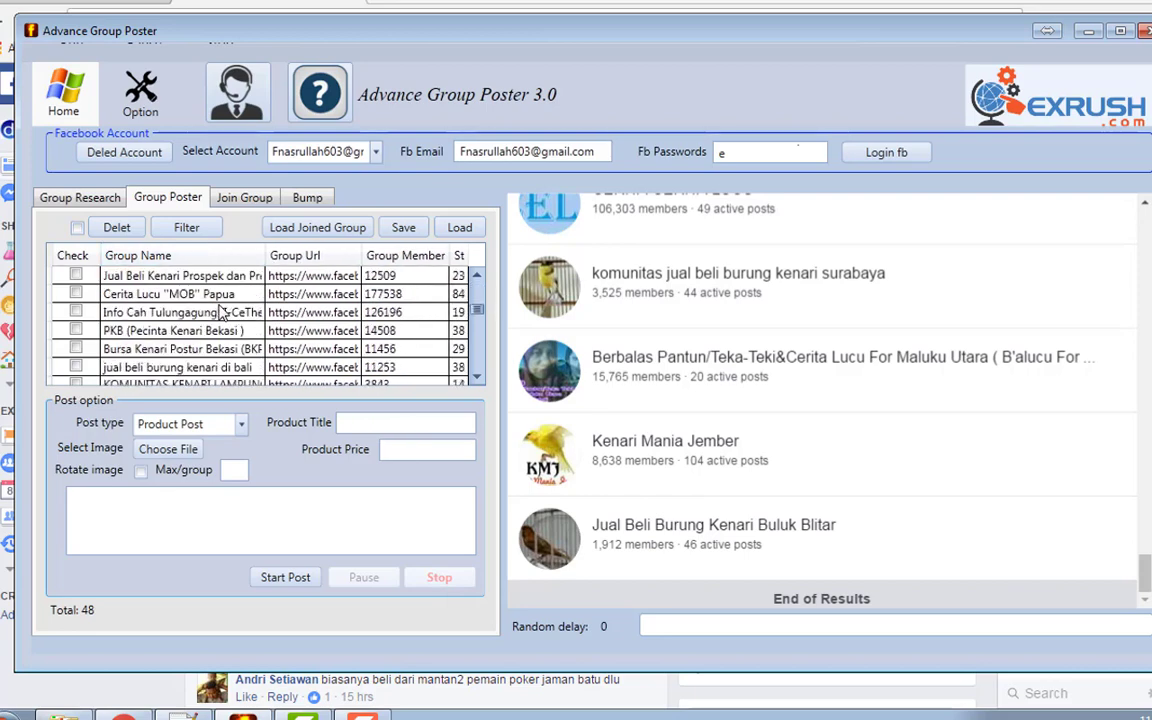
scroll(258, 345, down, 5)
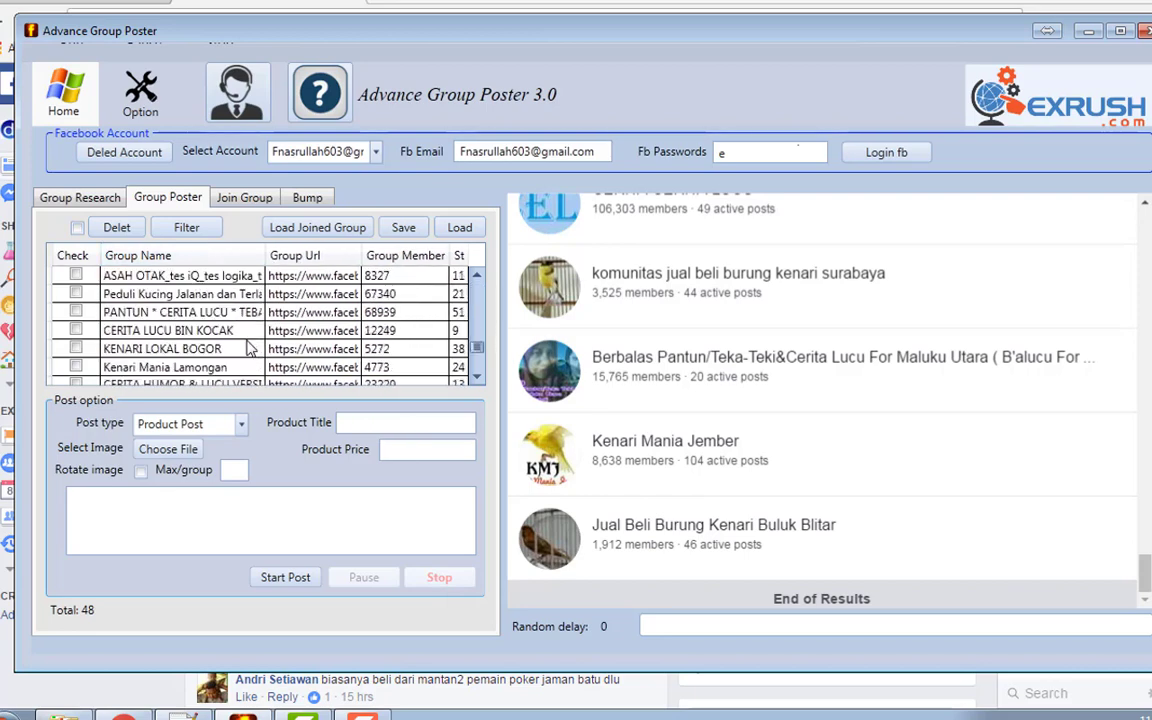
scroll(248, 348, down, 1)
scroll(243, 352, up, 1)
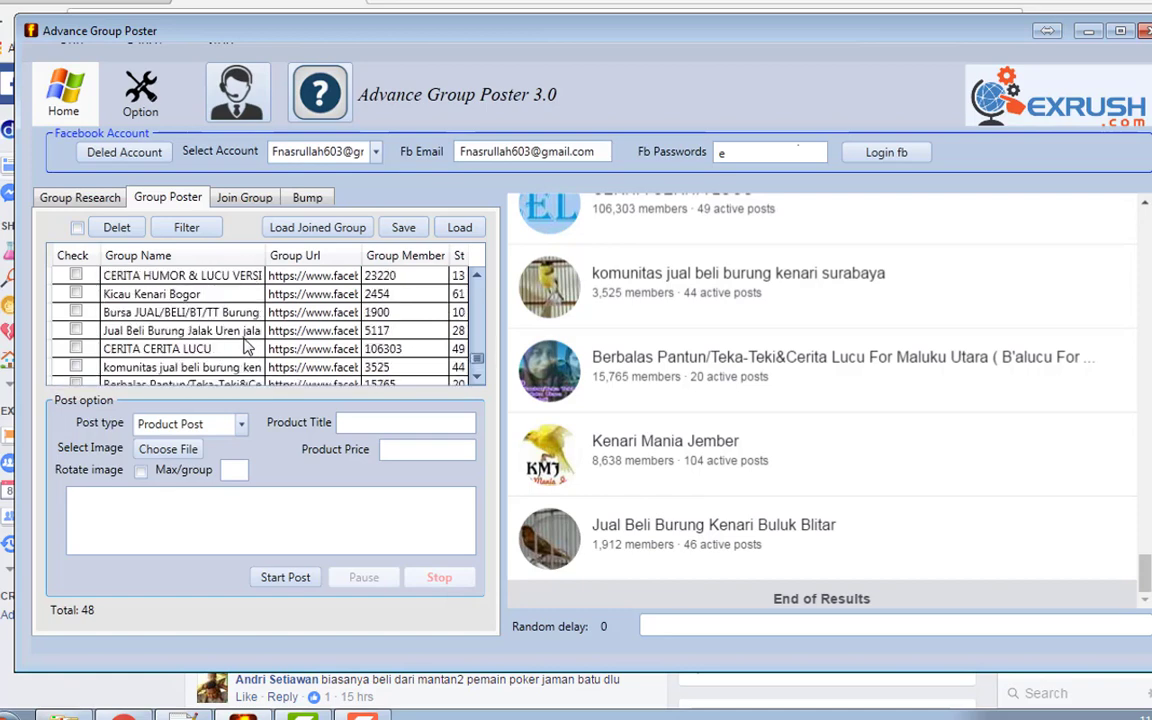
scroll(240, 355, down, 1)
scroll(237, 355, up, 1)
scroll(235, 350, down, 1)
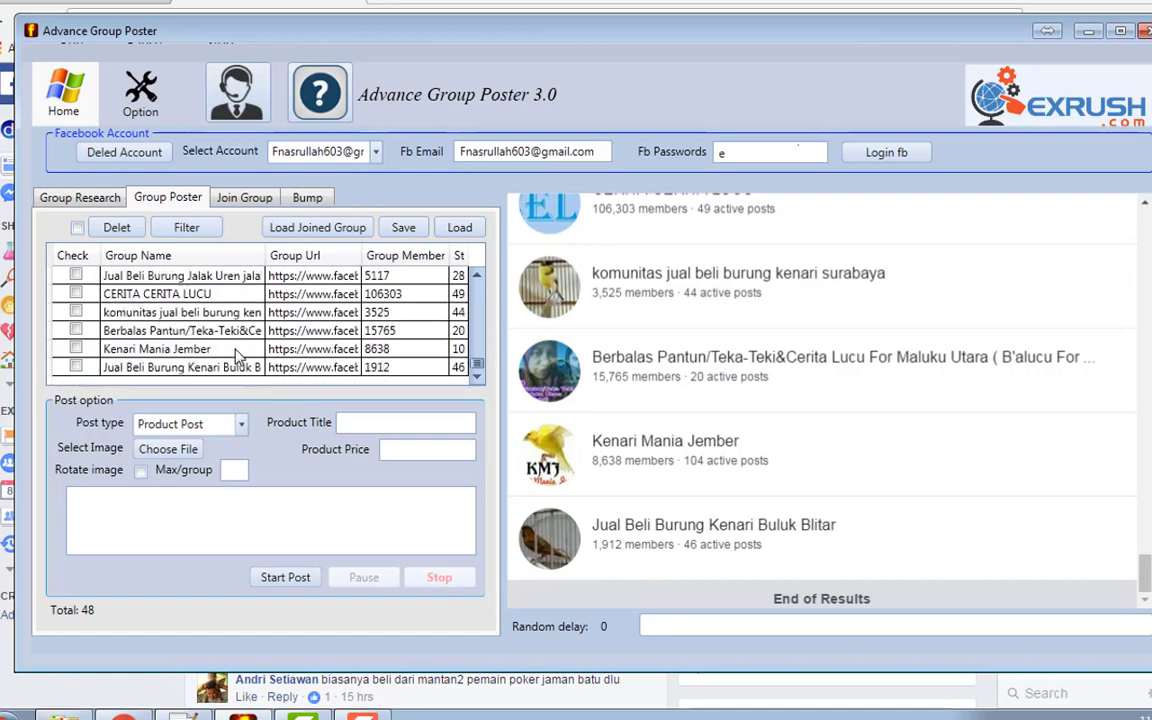
scroll(222, 322, up, 1)
scroll(222, 322, up, 4)
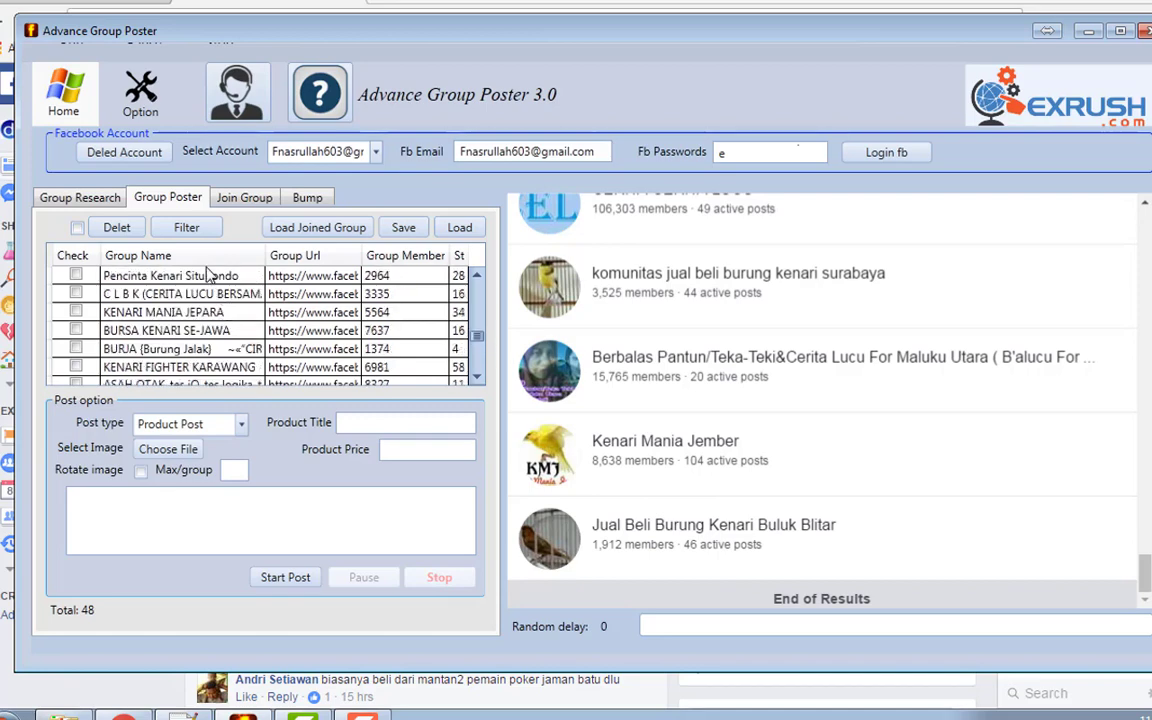
scroll(220, 322, up, 3)
scroll(215, 320, up, 4)
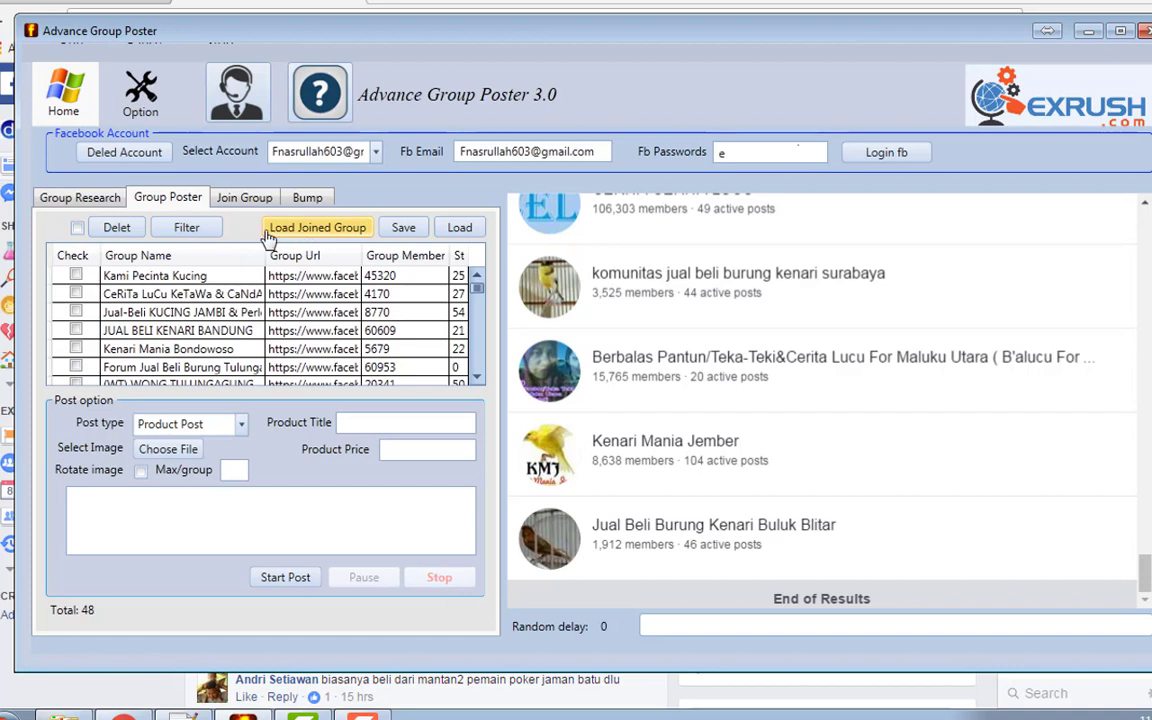
Filter the group list for names that do not contain "kenari" and delete the matching groups
click(77, 228)
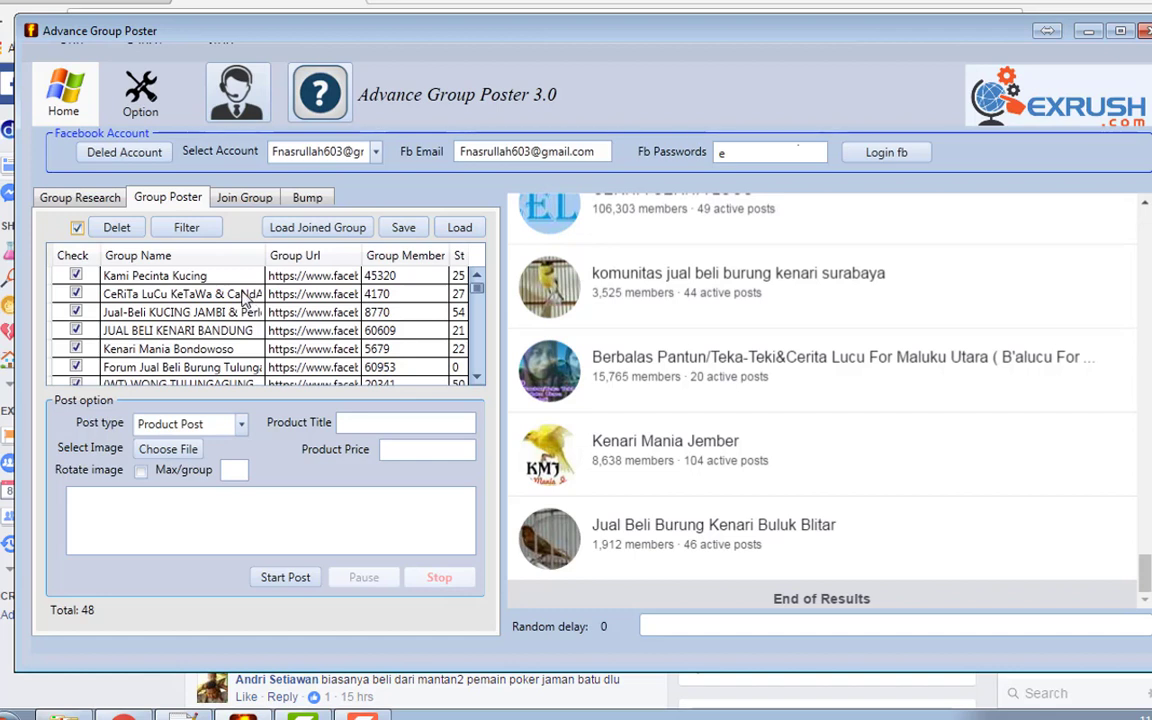
click(78, 229)
click(181, 229)
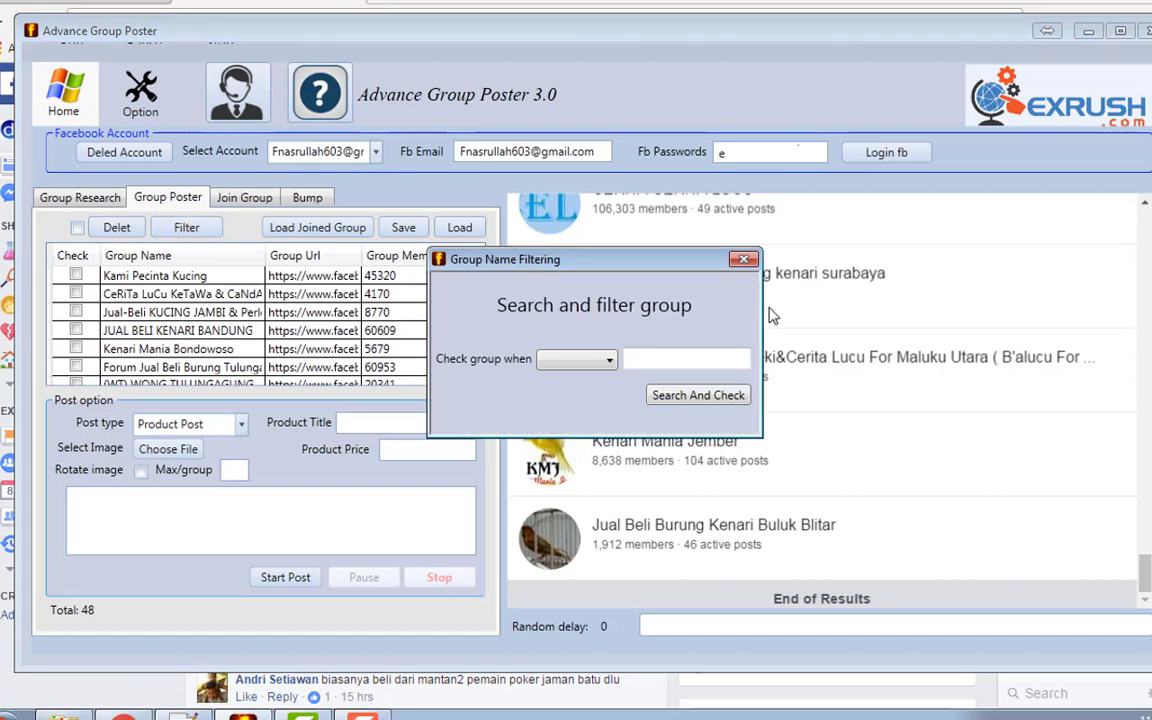
click(602, 359)
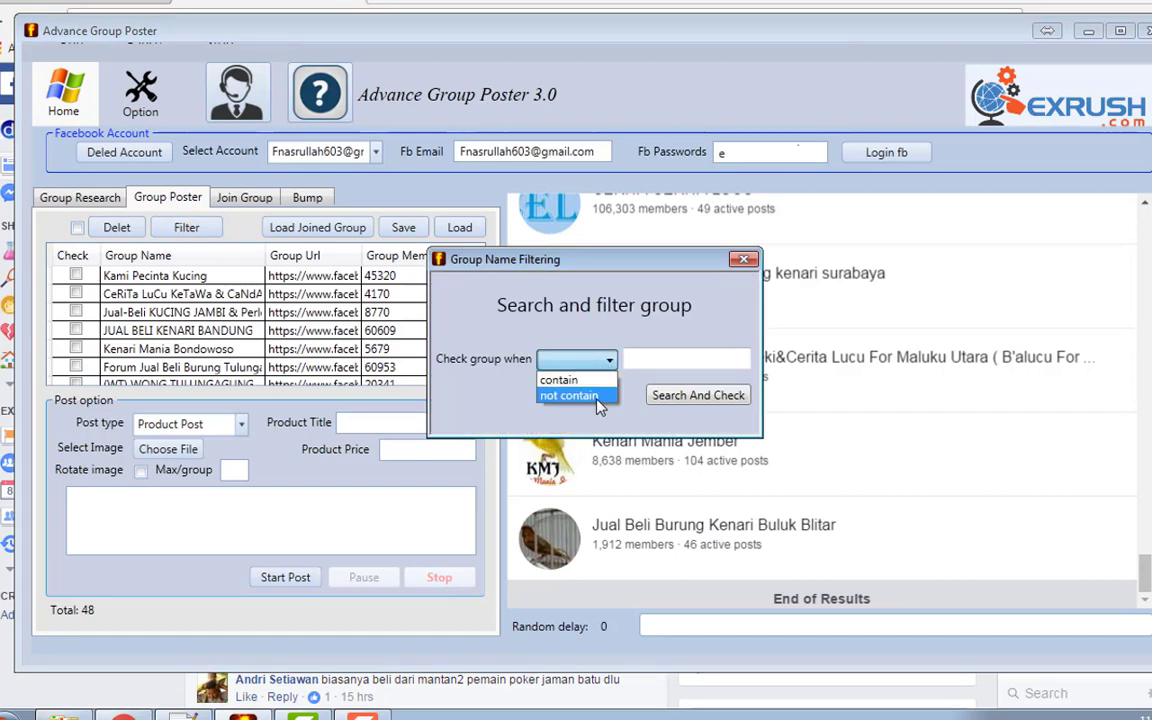
click(580, 395)
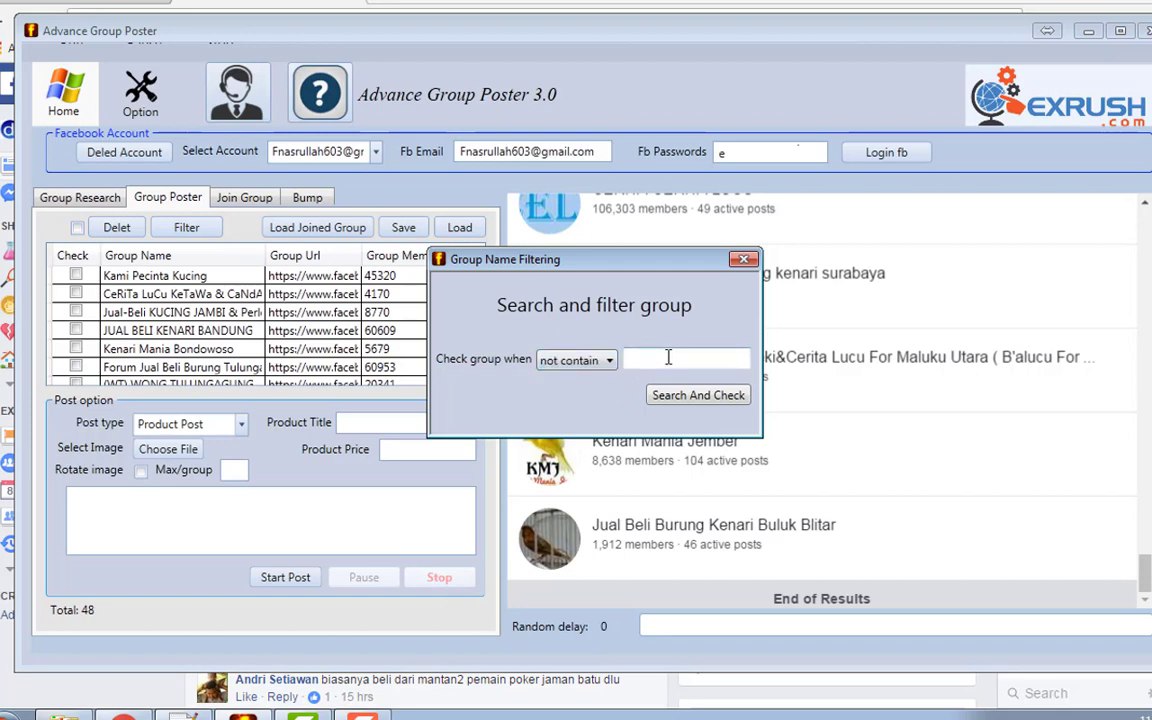
click(640, 356)
text(kenari)
click(692, 396)
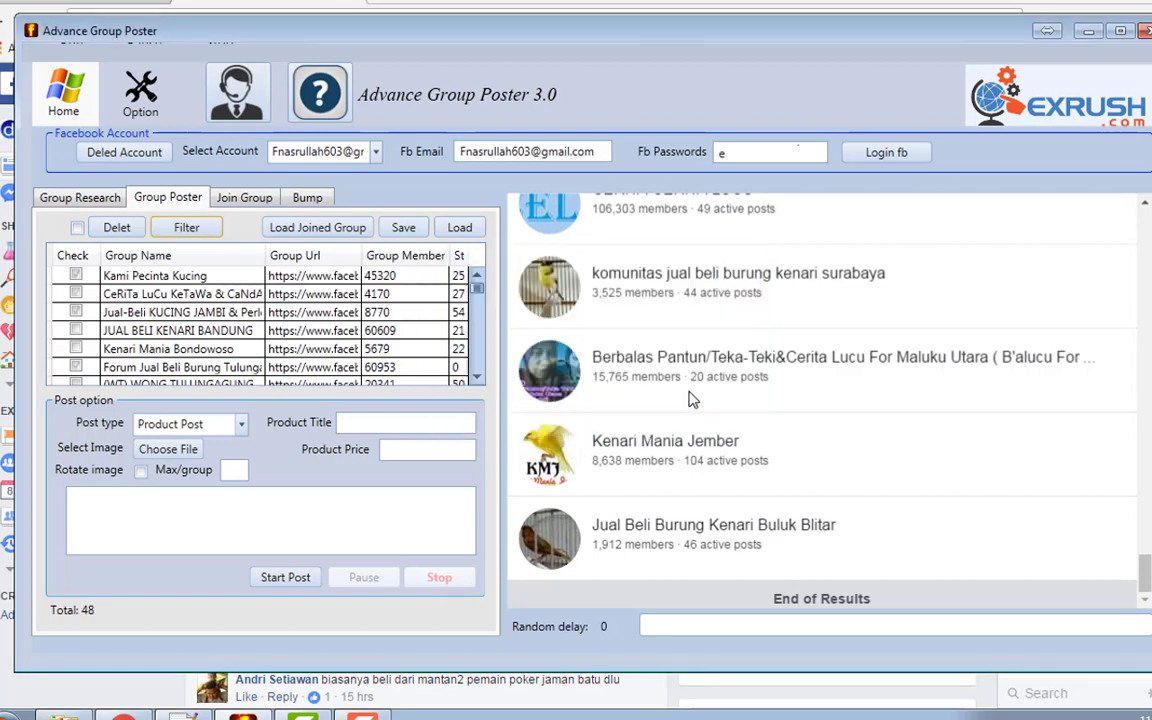
click(118, 228)
Look through the groups remaining in the Group Poster list to verify their names
scroll(208, 330, down, 6)
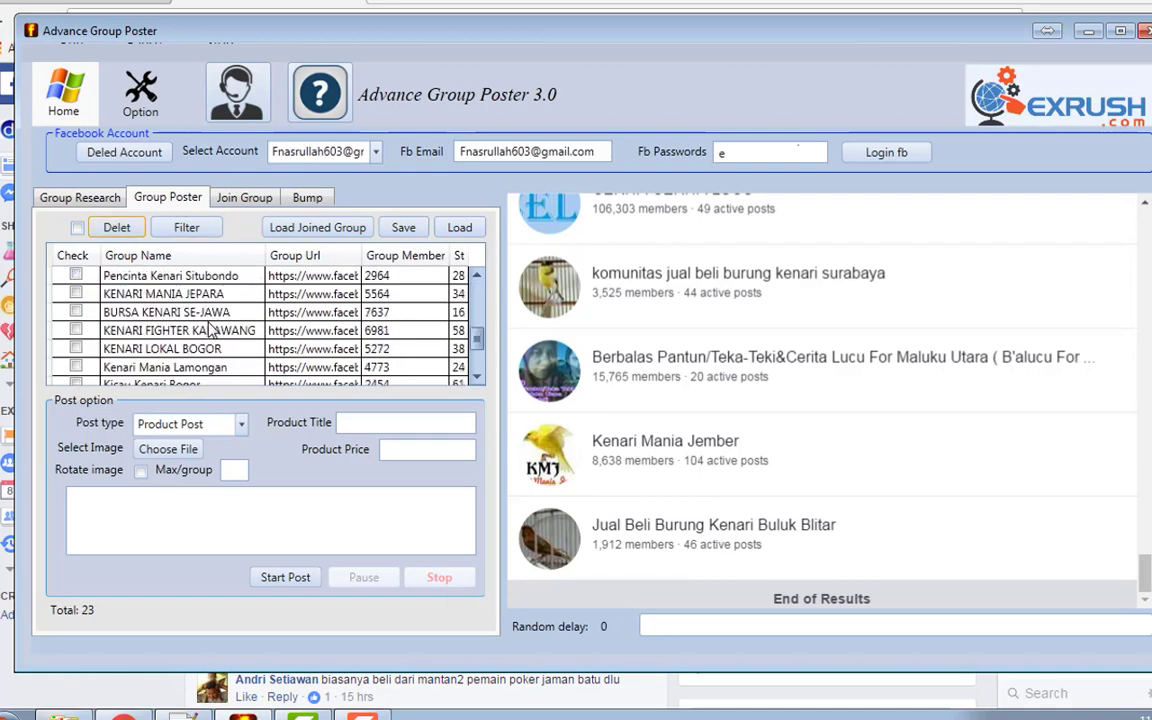
scroll(208, 330, up, 4)
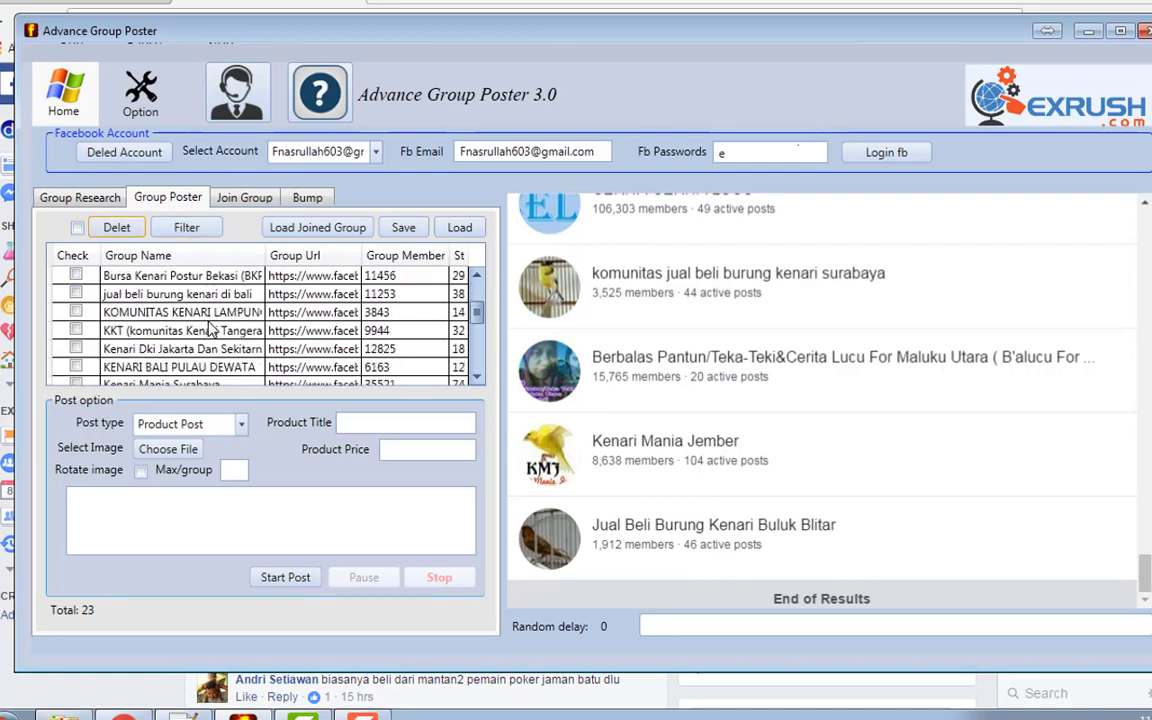
scroll(197, 300, up, 2)
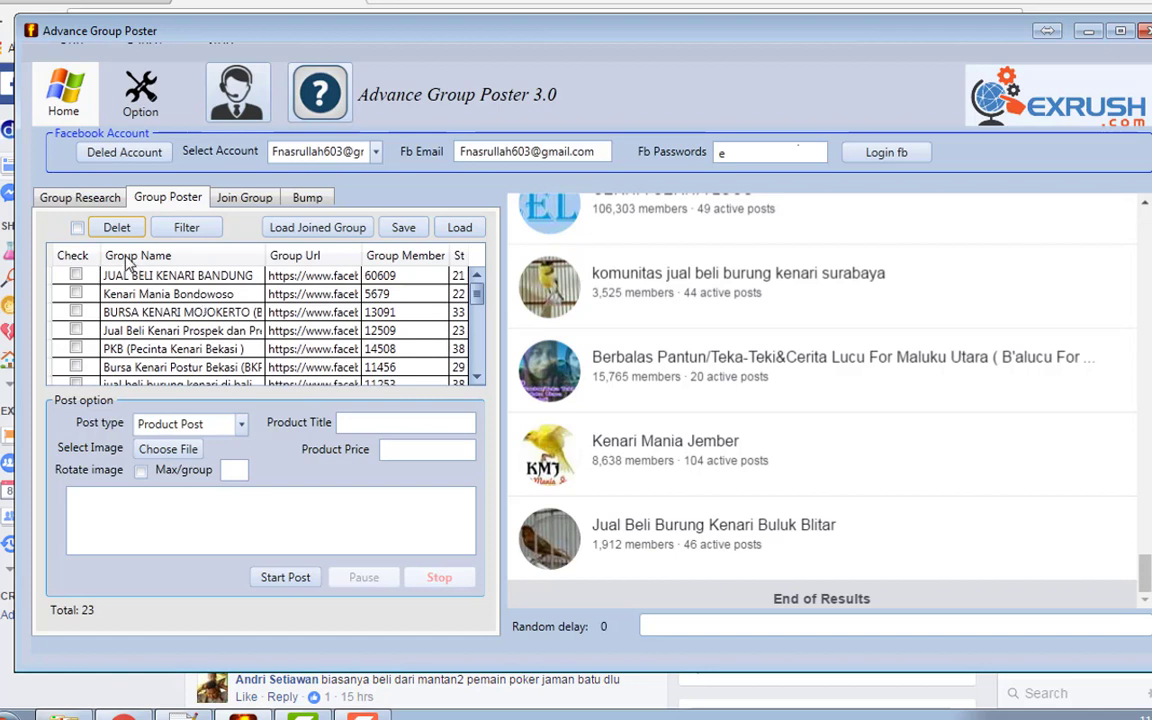
scroll(229, 303, down, 6)
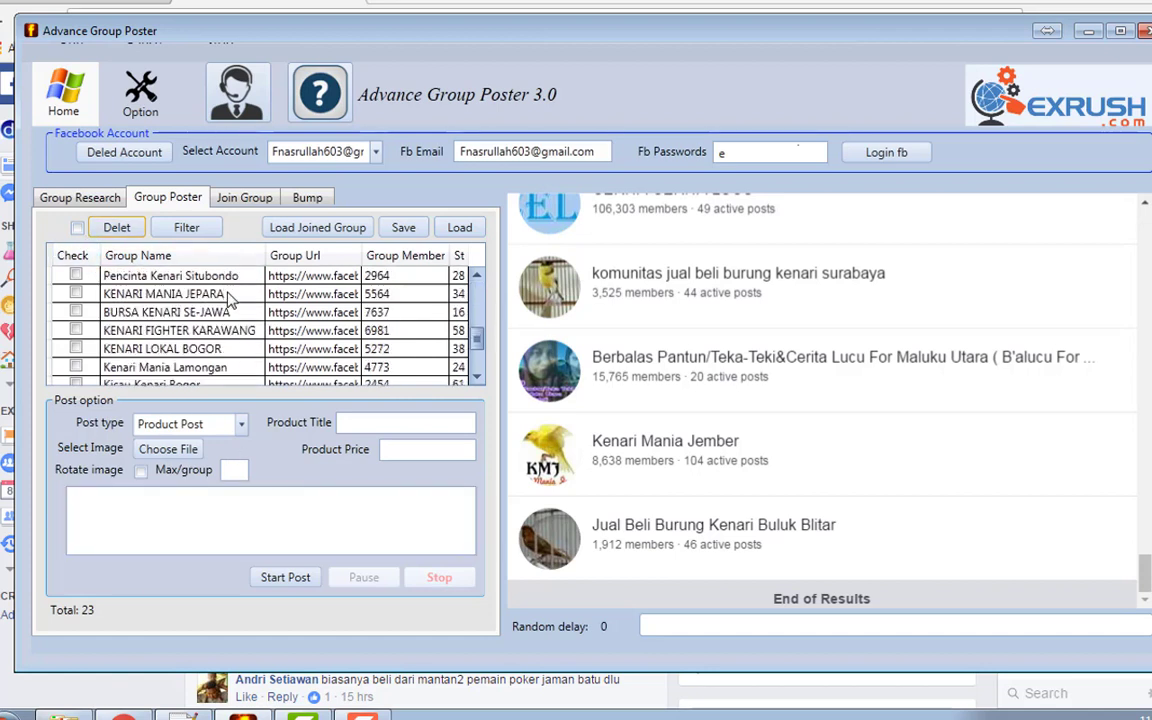
click(77, 229)
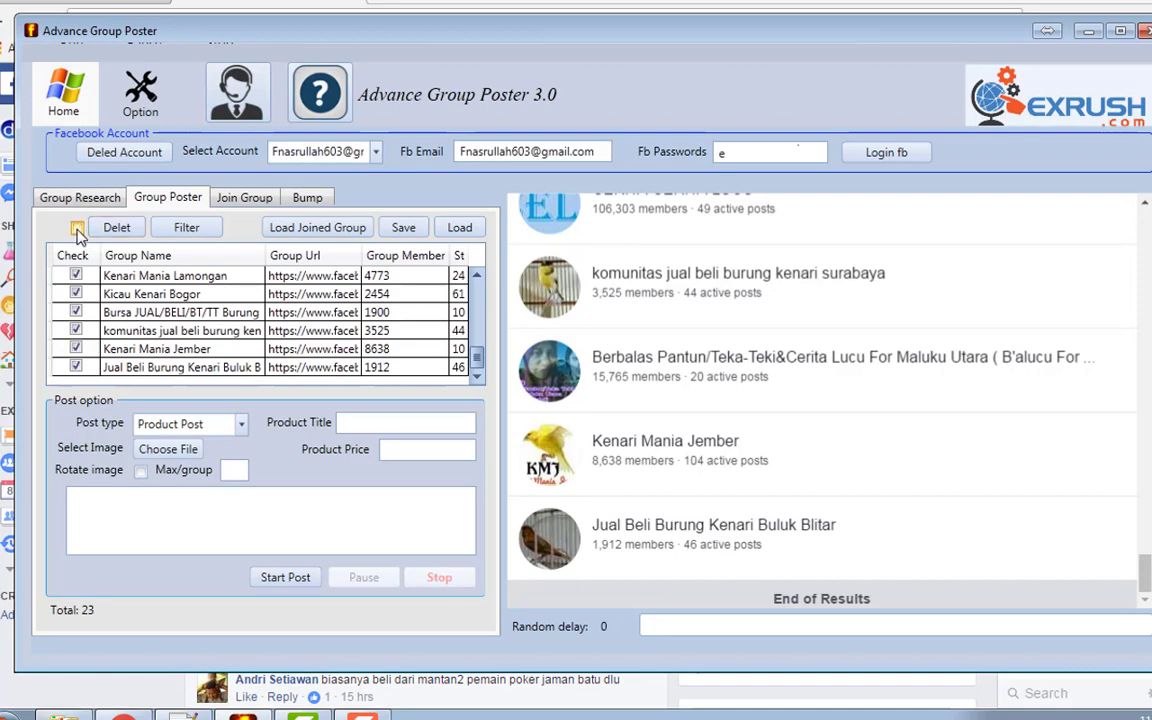
click(77, 229)
scroll(172, 311, up, 6)
scroll(213, 313, down, 2)
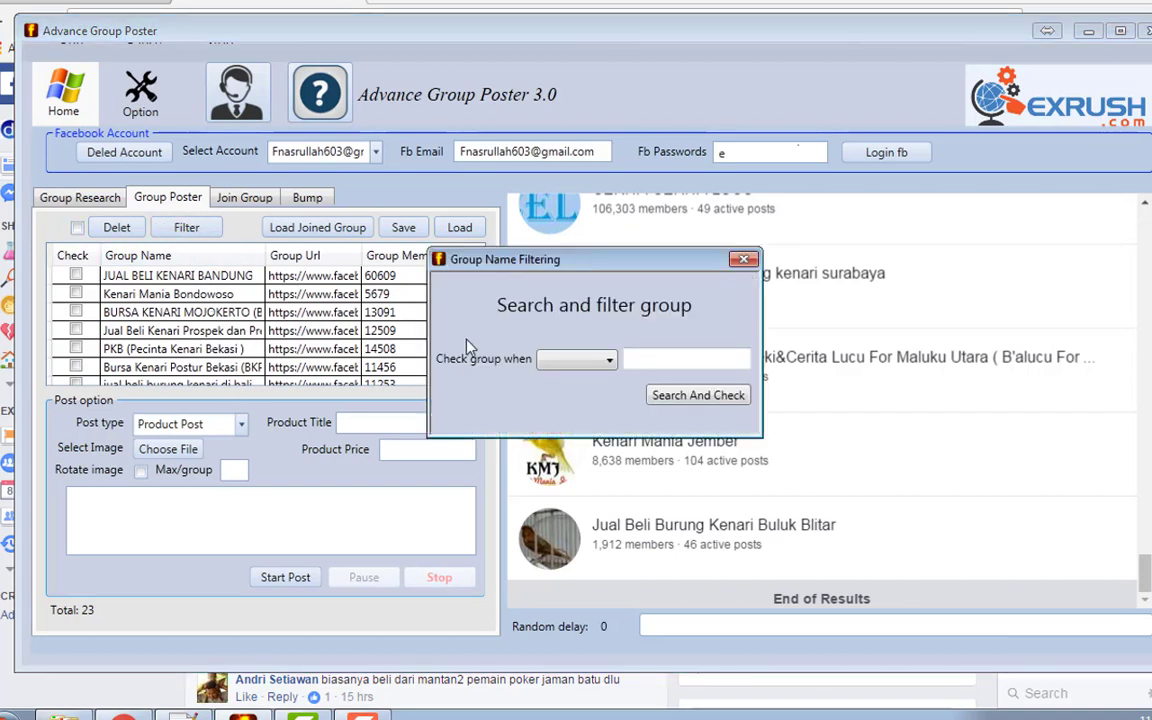
Use the group name filter to check all groups whose names do not contain "jual beli"
click(590, 360)
click(570, 393)
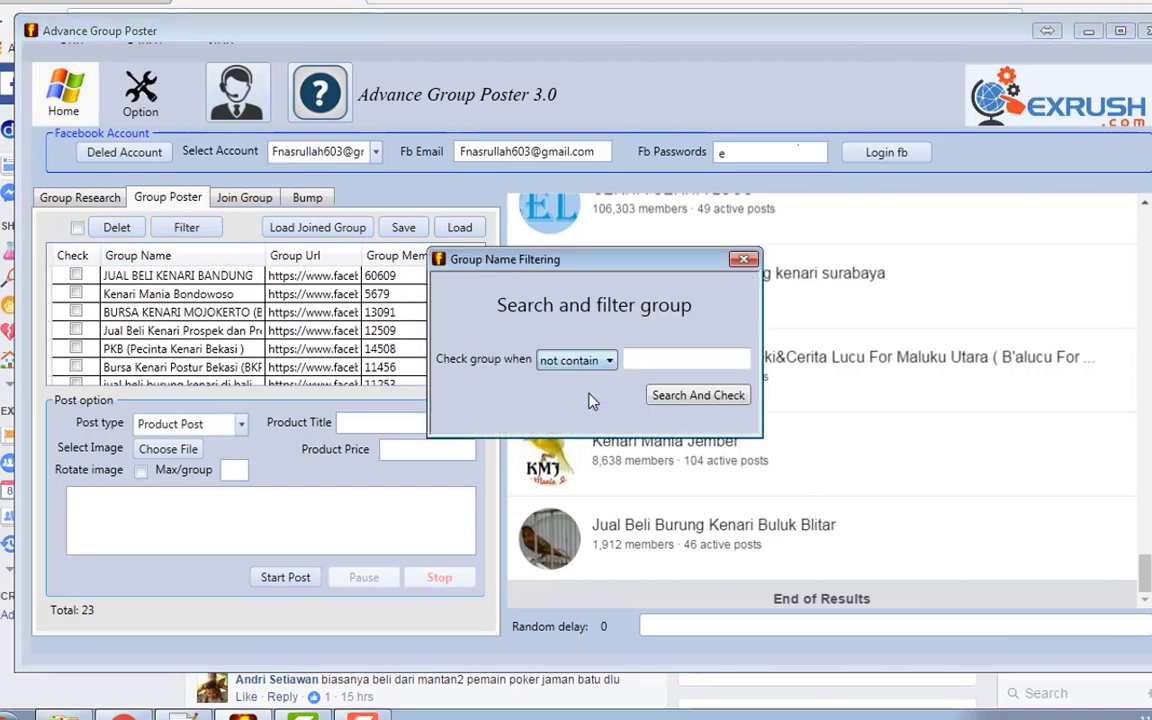
click(647, 356)
text(jual beli)
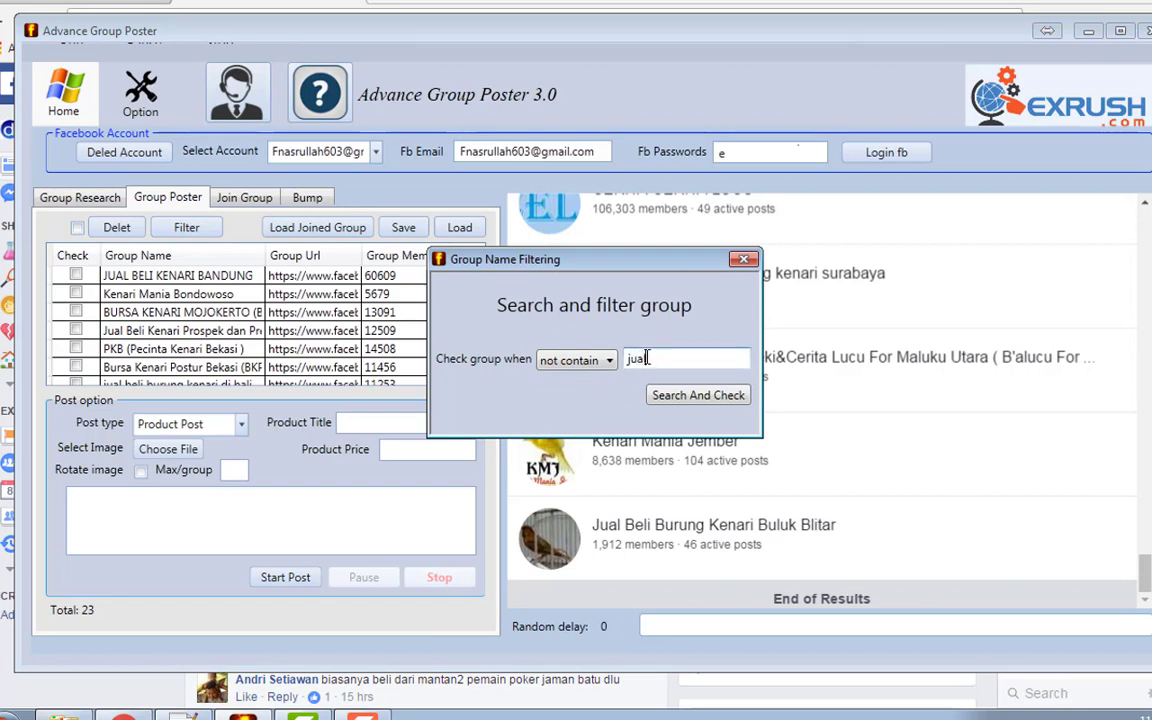
click(730, 395)
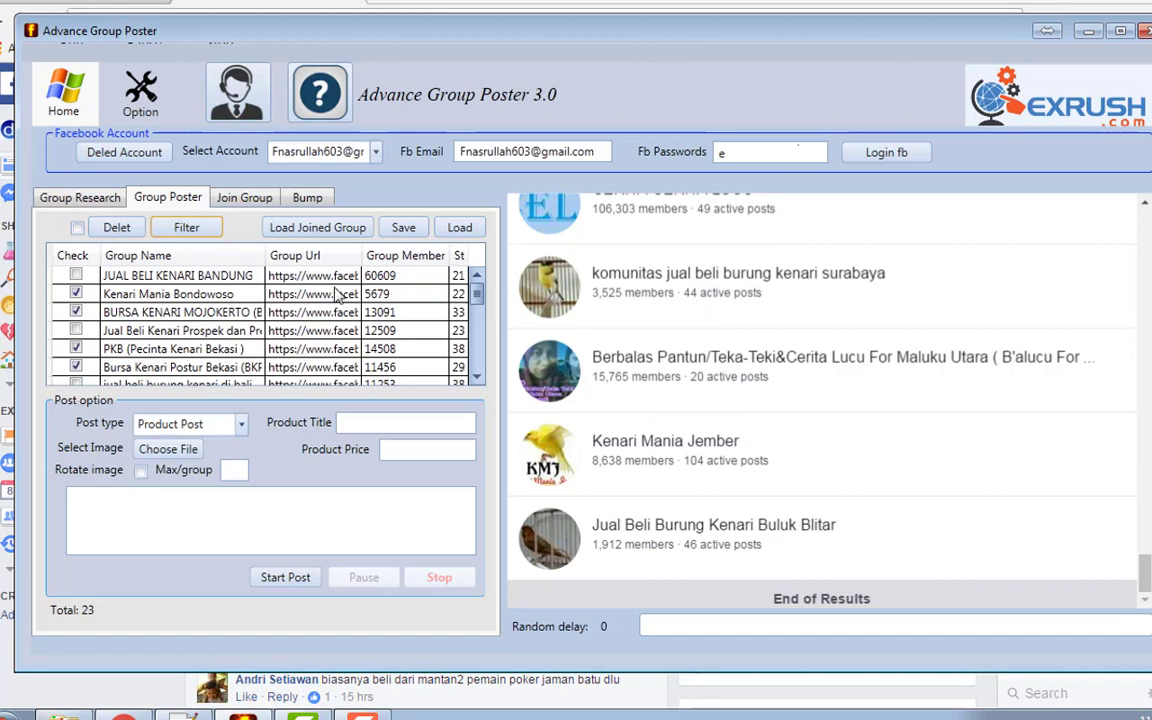
Delete the checked groups that lack "jual beli" in their names and narrow the Group Name column
click(116, 228)
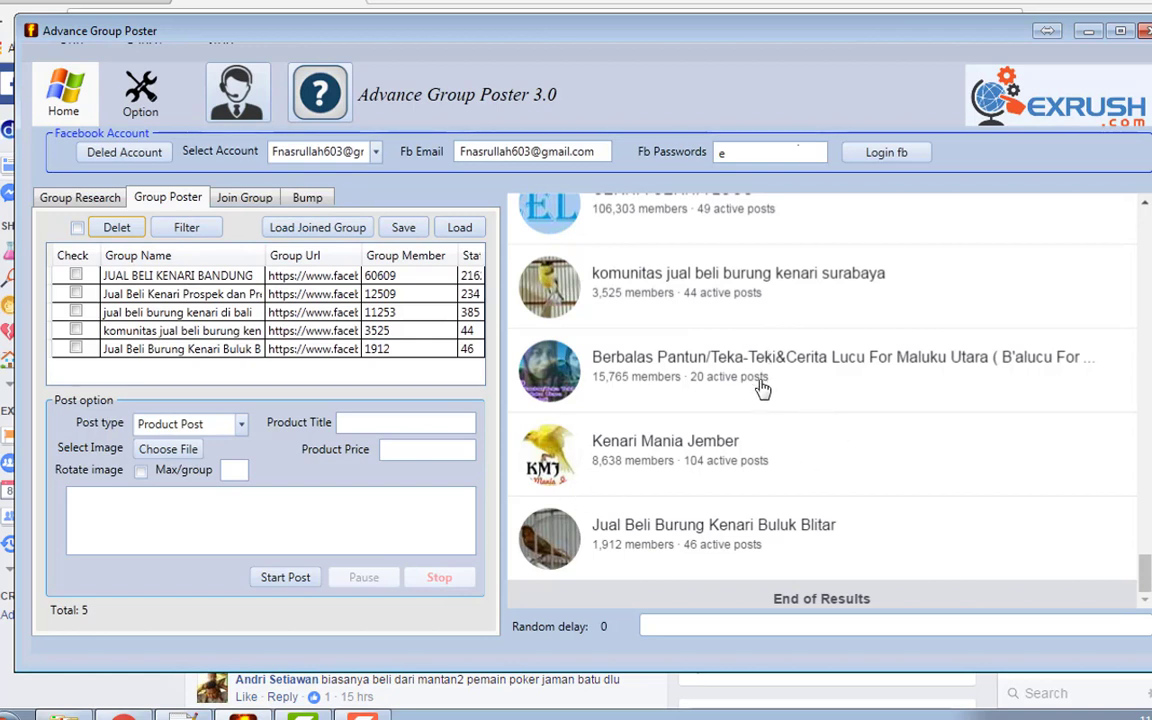
scroll(861, 406, up, 2)
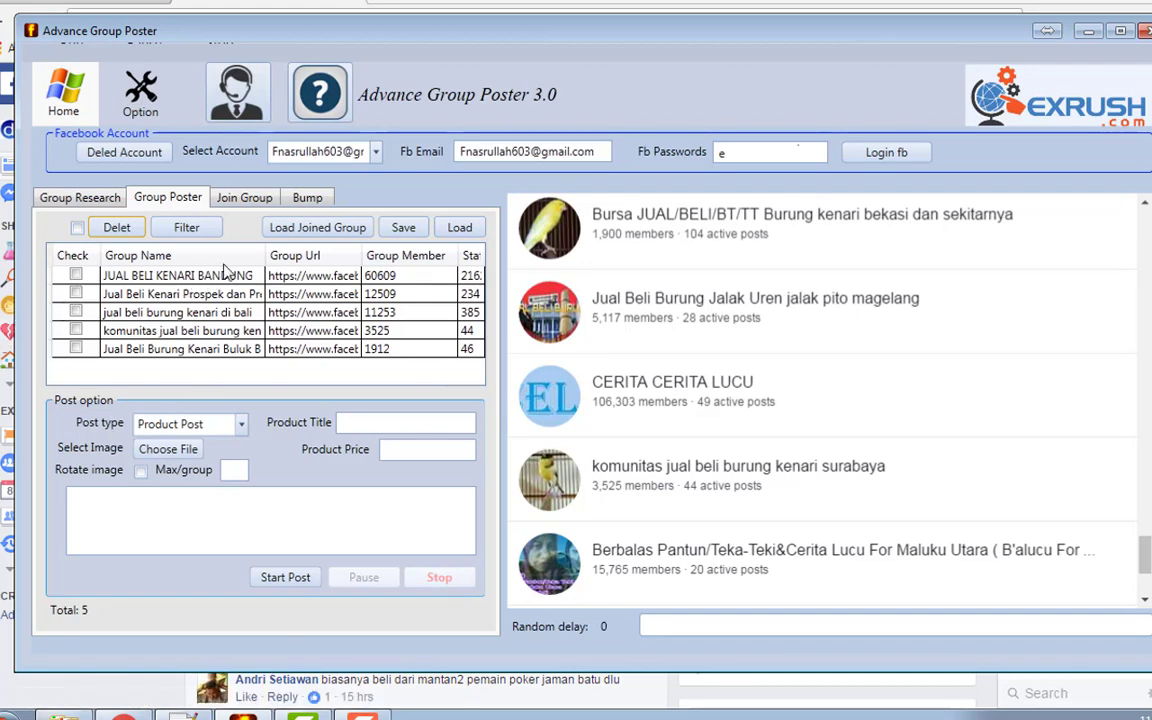
drag(264, 252, 217, 253)
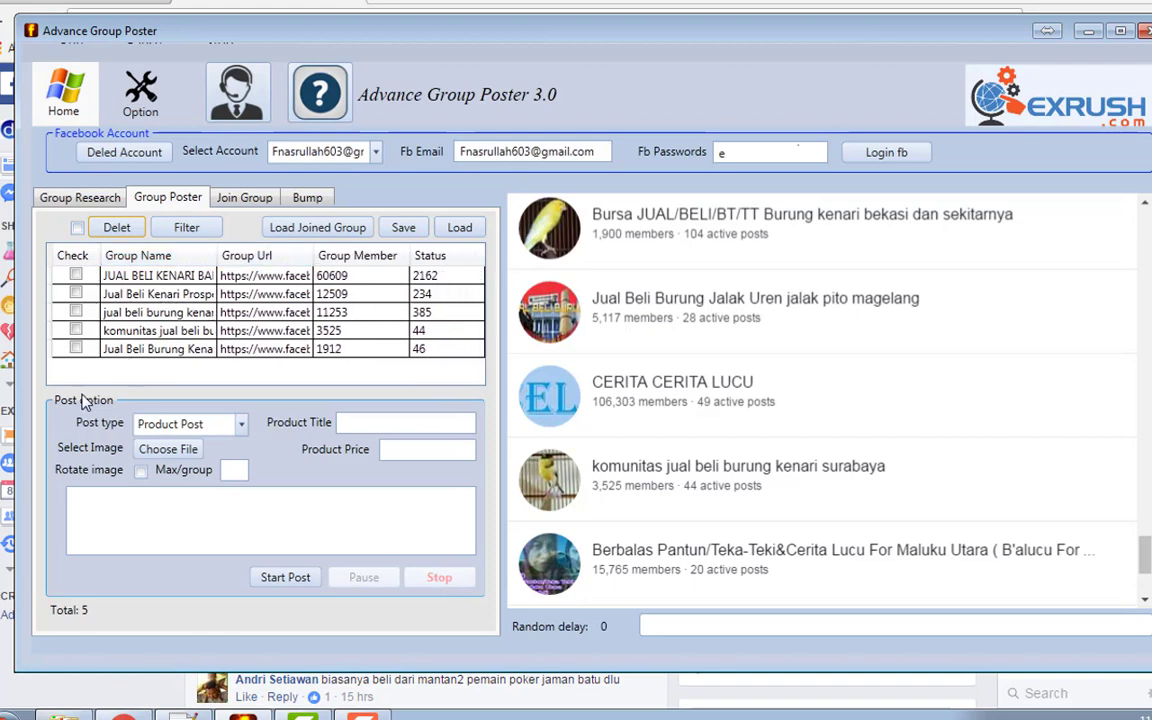
Delete all remaining groups from the list and load the saved groups from "cerita lucu status approve.csv"
click(117, 228)
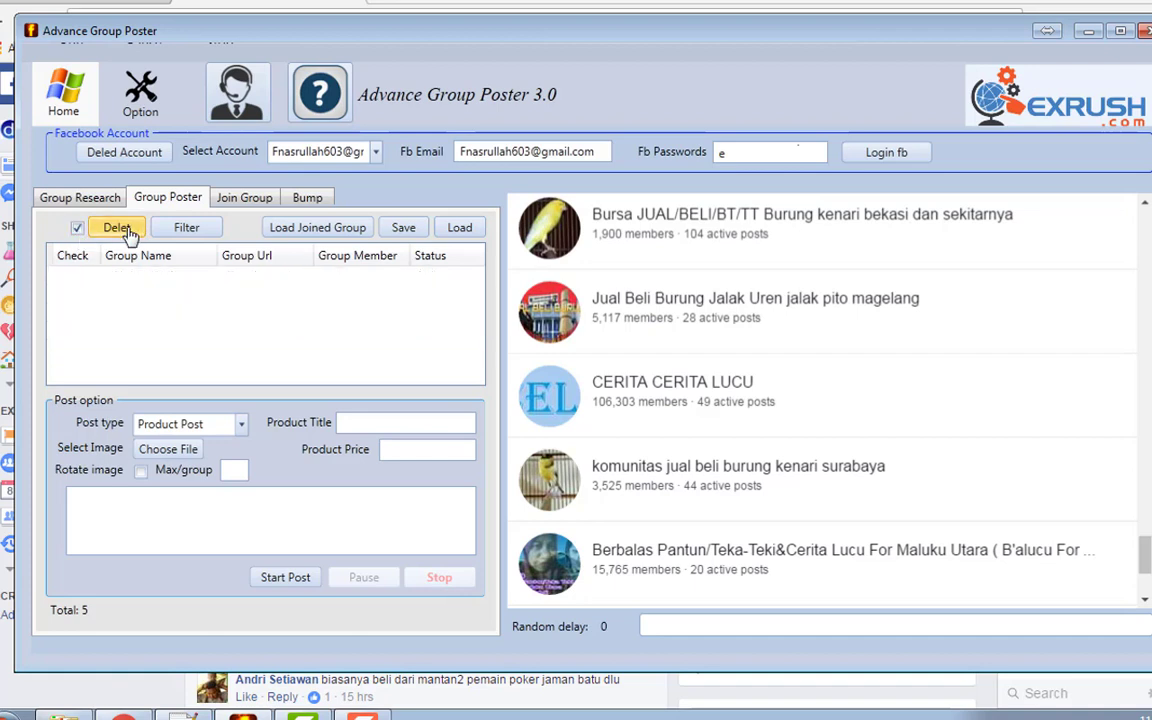
click(77, 228)
click(464, 241)
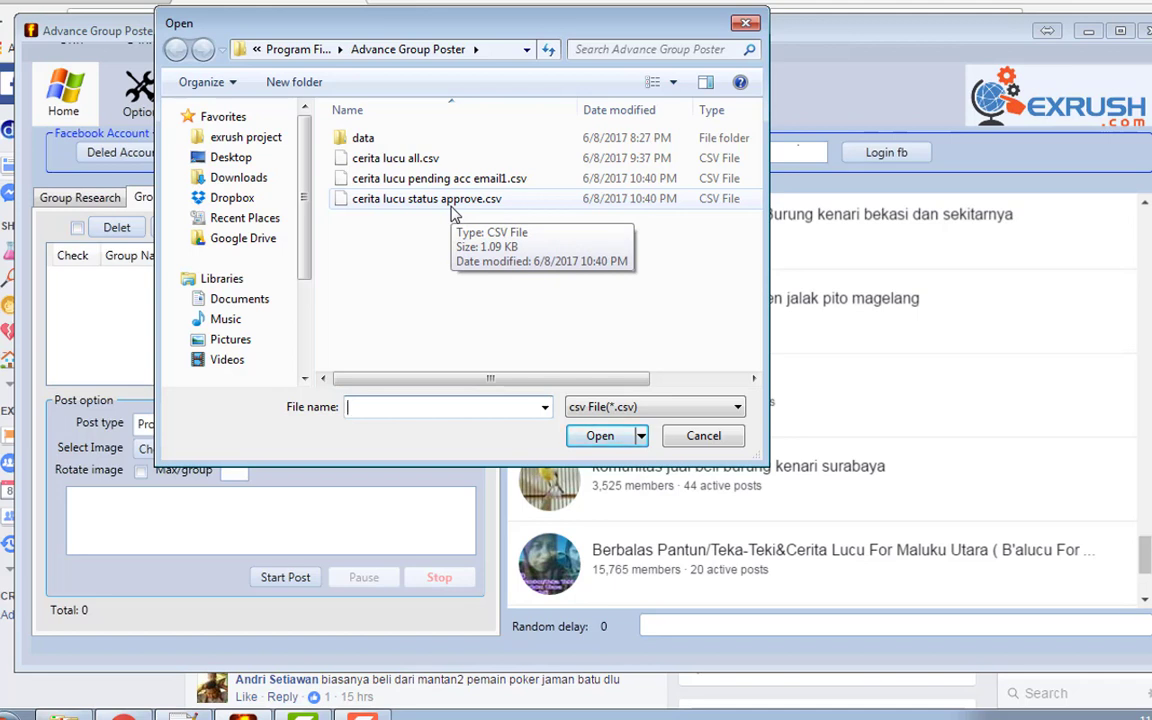
click(450, 205)
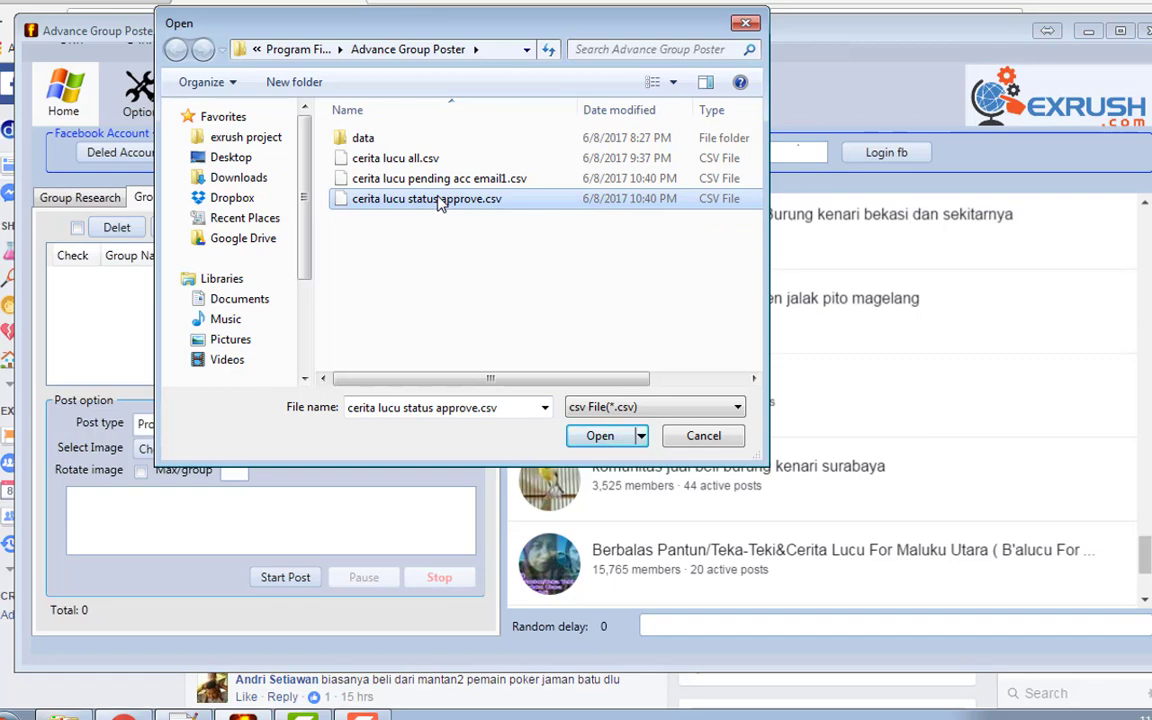
click(603, 436)
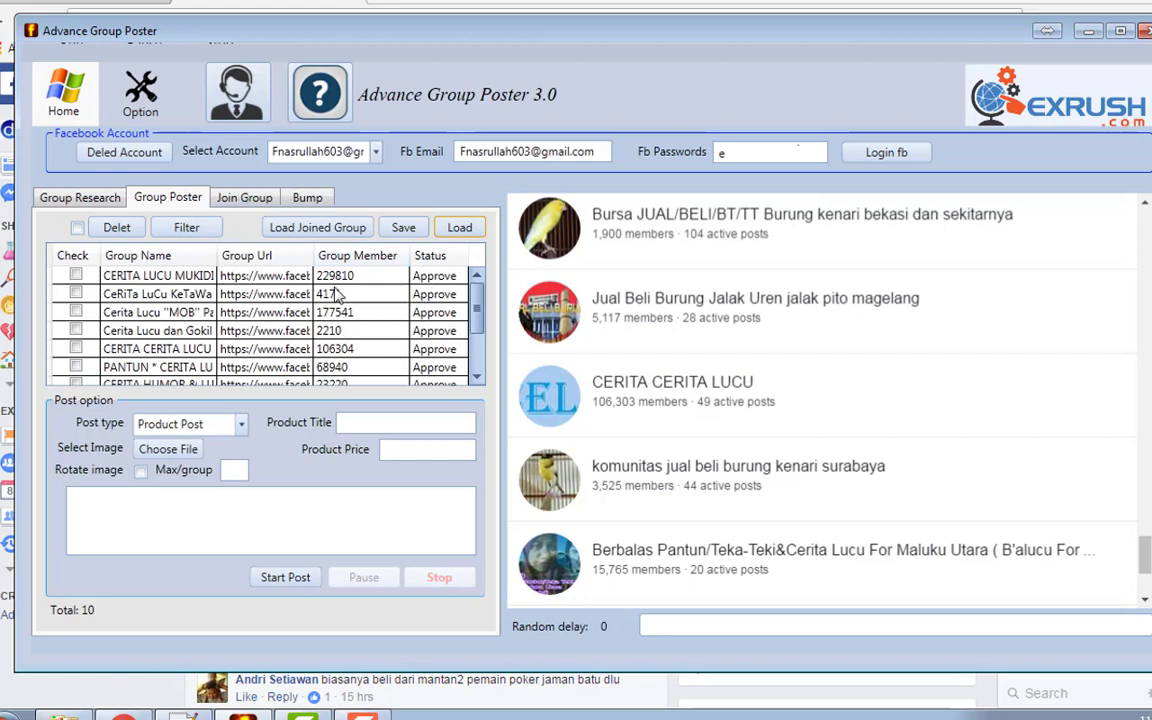
scroll(391, 316, down, 2)
scroll(393, 320, up, 2)
mouse_move(217, 255)
mouse_down()
mouse_move(262, 274)
mouse_move(218, 248)
mouse_up()
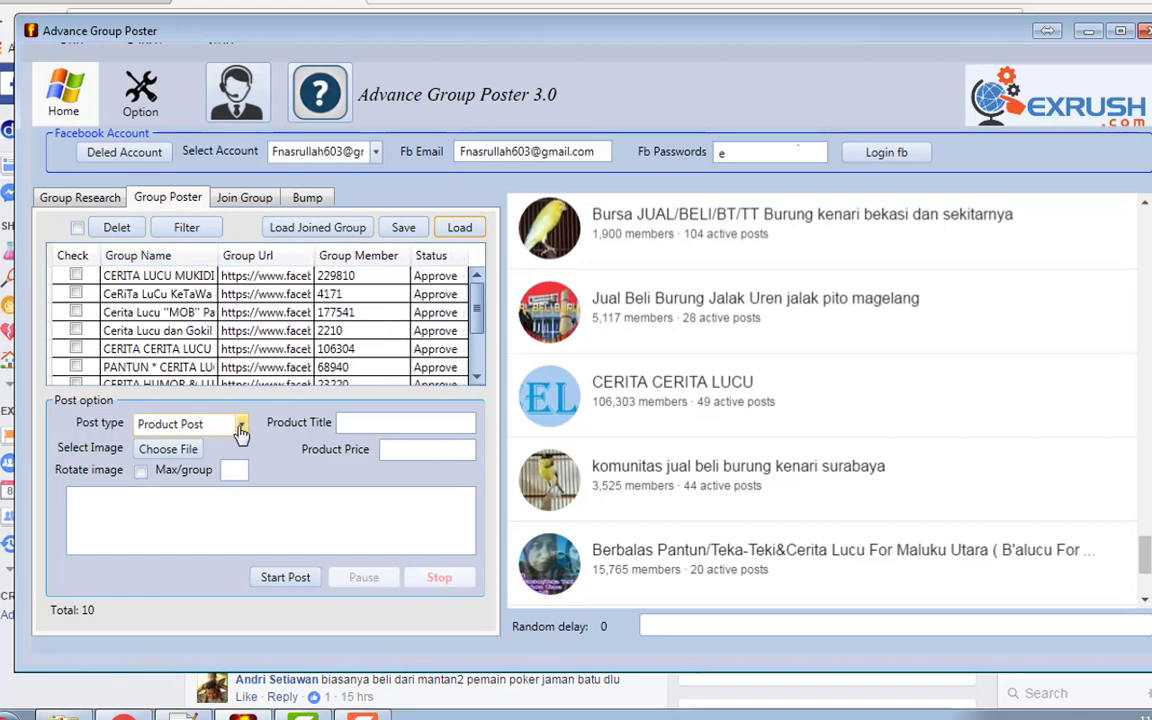
Set the post type to Link Post
click(241, 430)
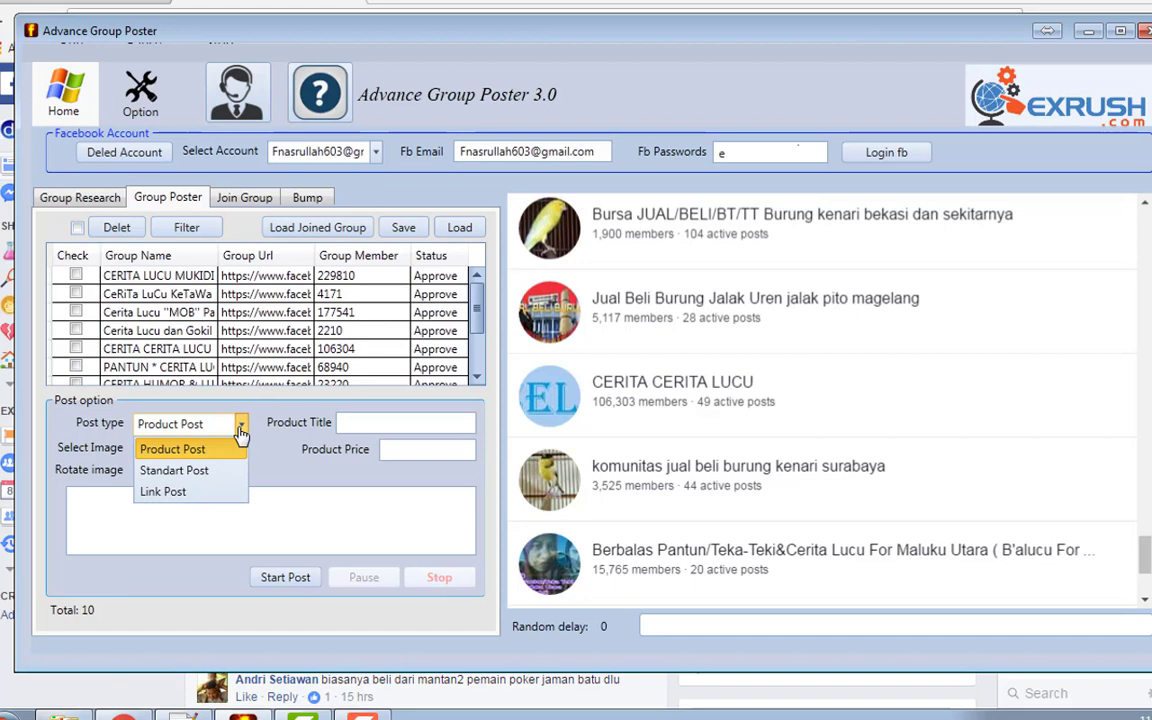
click(263, 425)
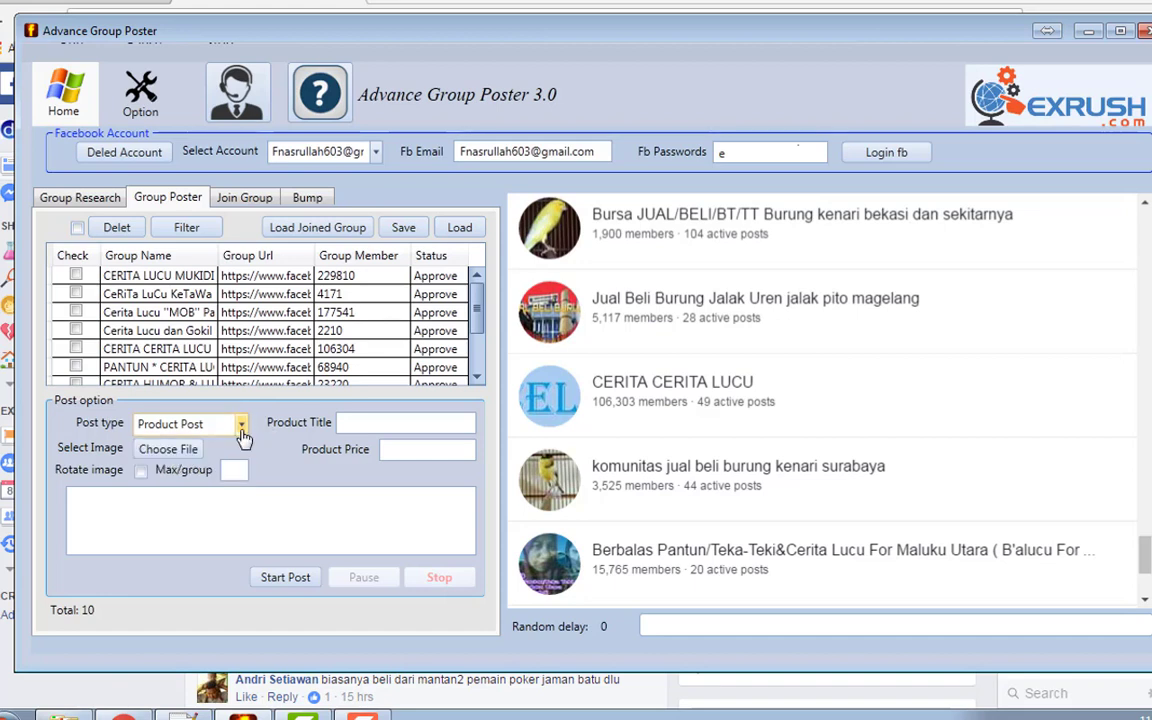
click(242, 430)
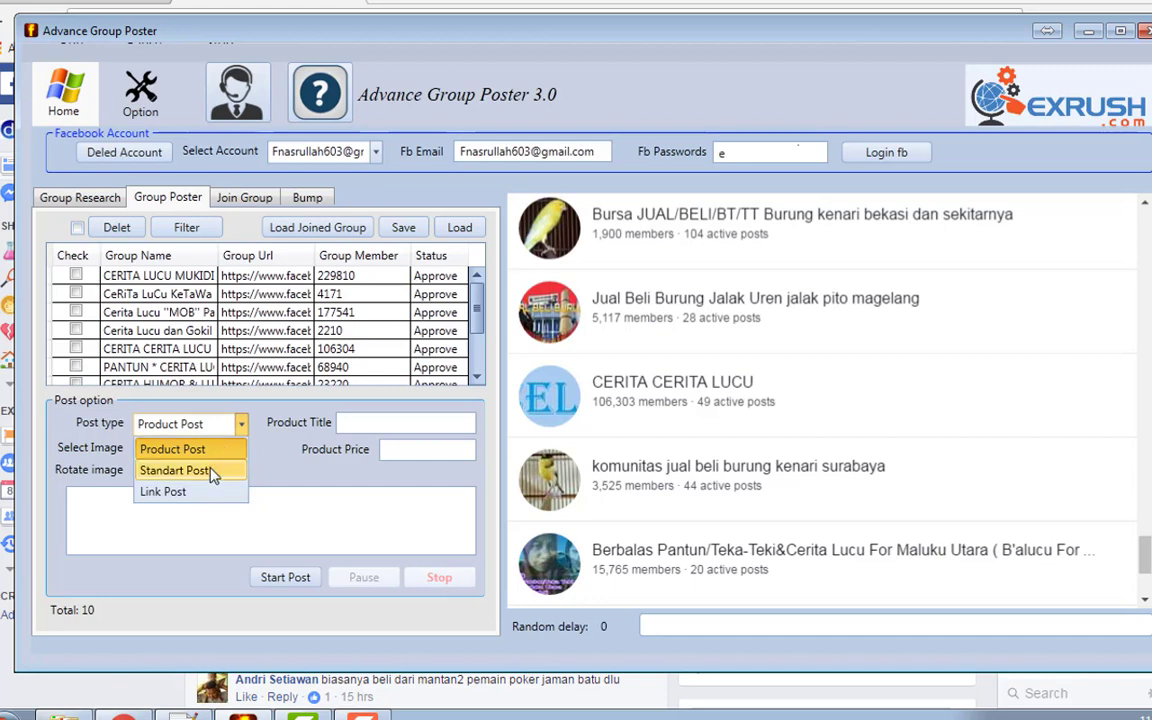
click(205, 492)
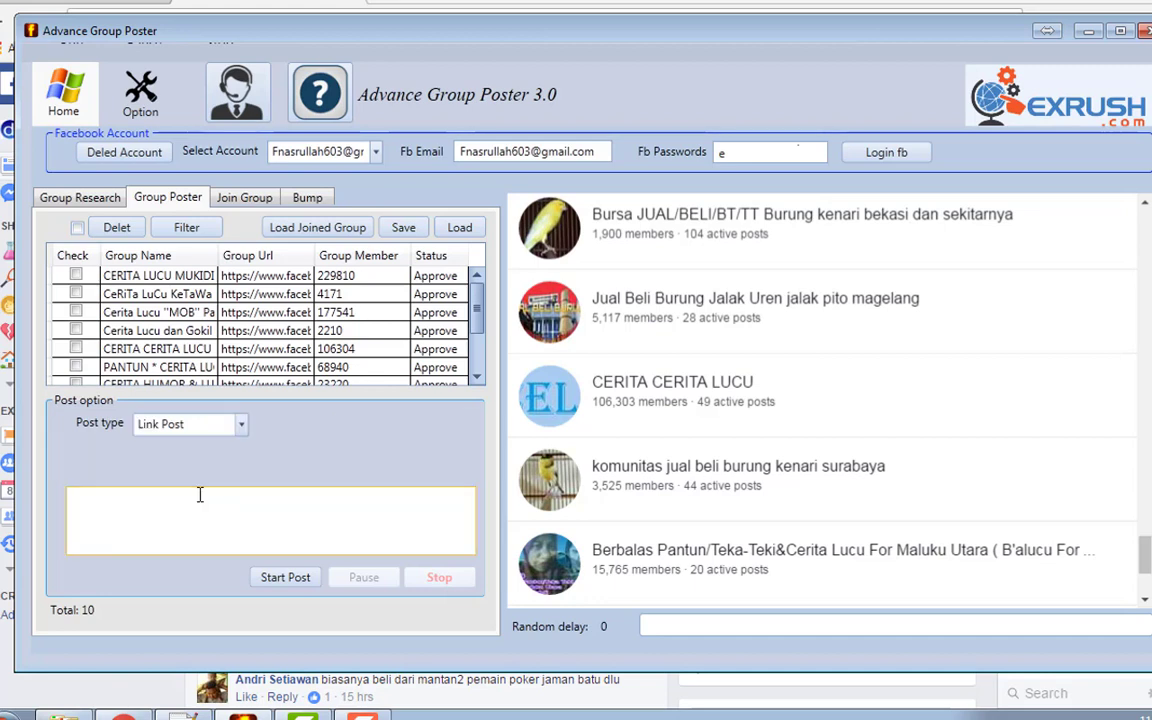
Switch the post type to Product Post and go to the product price
click(240, 430)
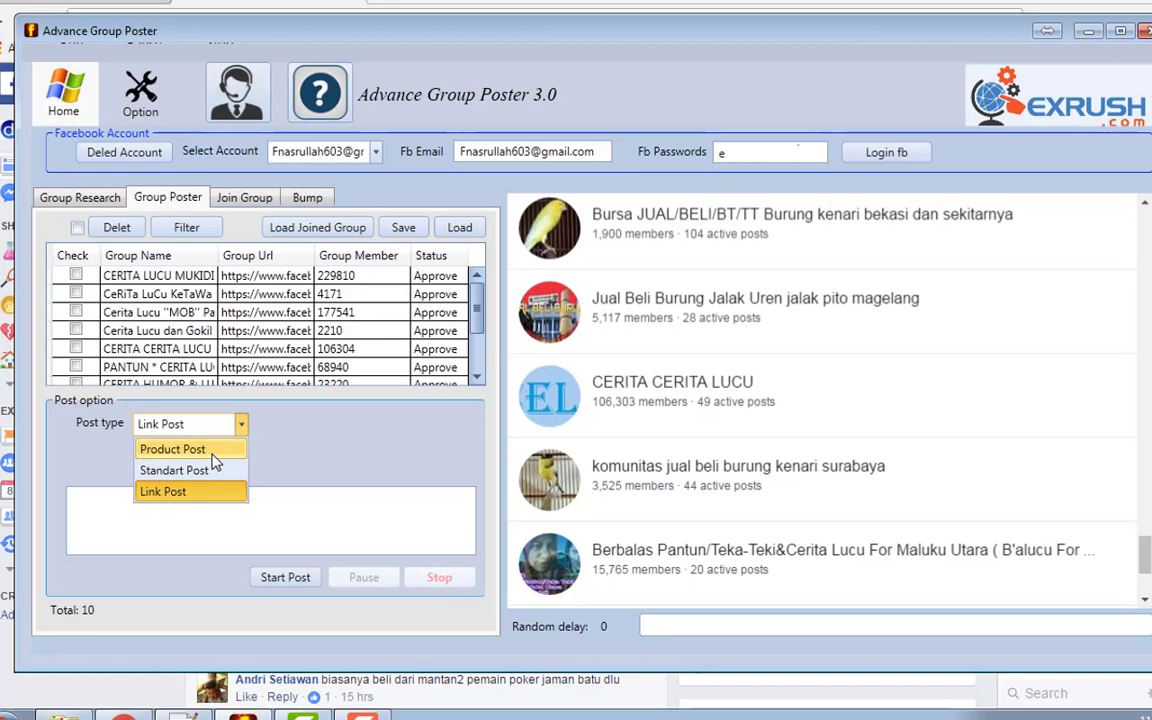
click(212, 455)
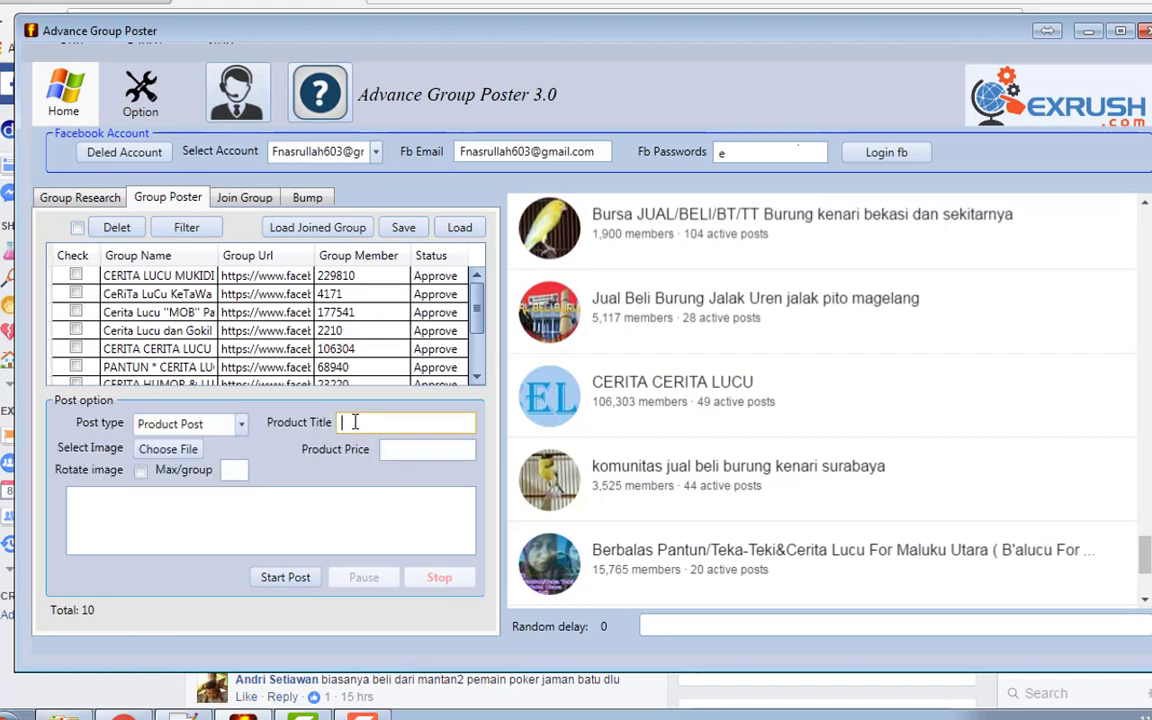
click(417, 453)
Set the post type to Standart Post and look over the loaded groups
click(240, 432)
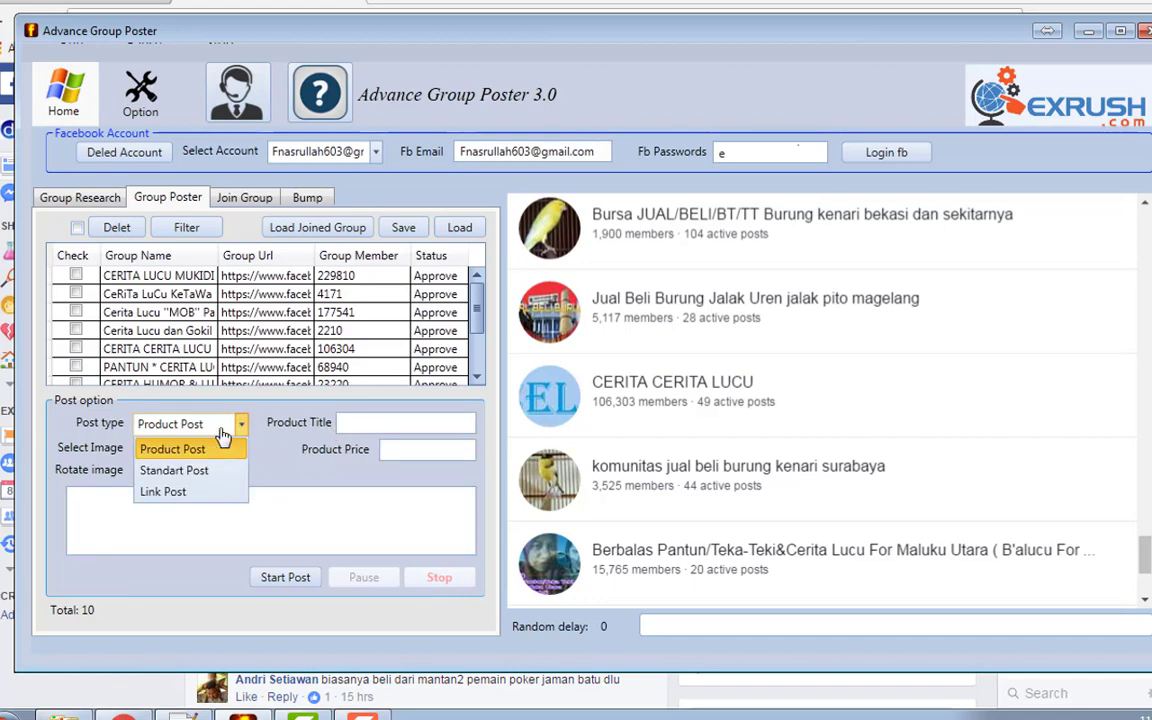
click(180, 468)
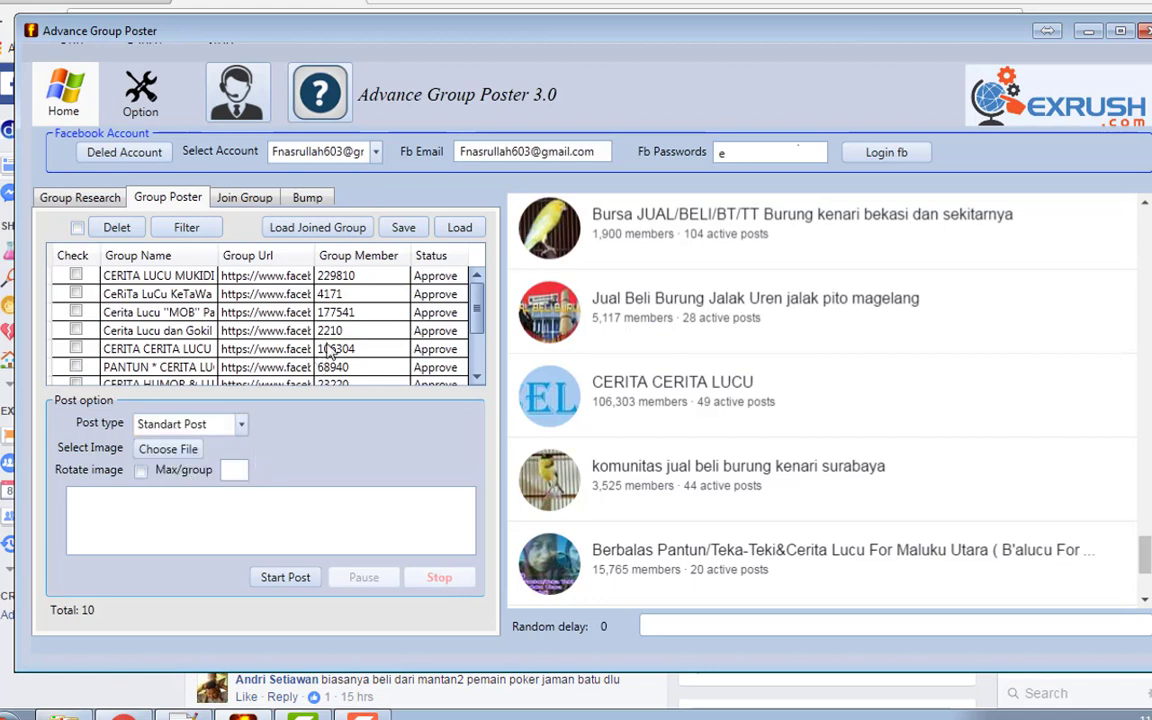
scroll(330, 340, down, 2)
scroll(333, 345, up, 2)
Switch to the browser, search Facebook for "gambar lucu" and restrict the results to photos
click(236, 3)
click(368, 84)
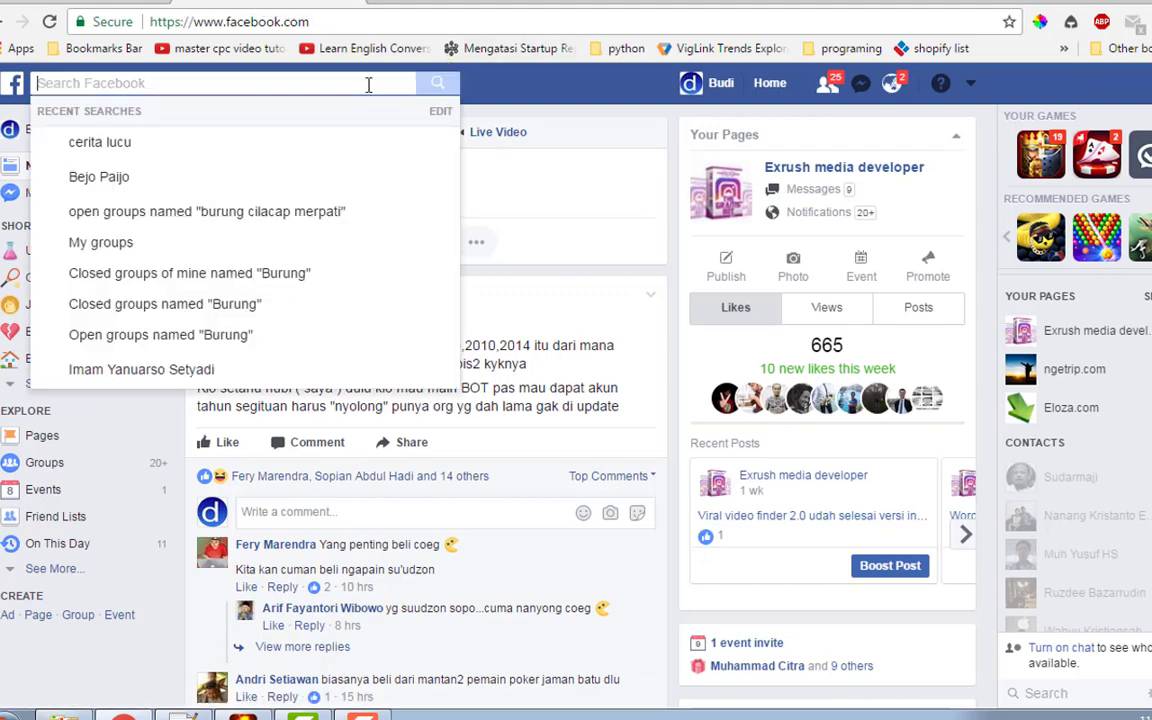
text(gambar )
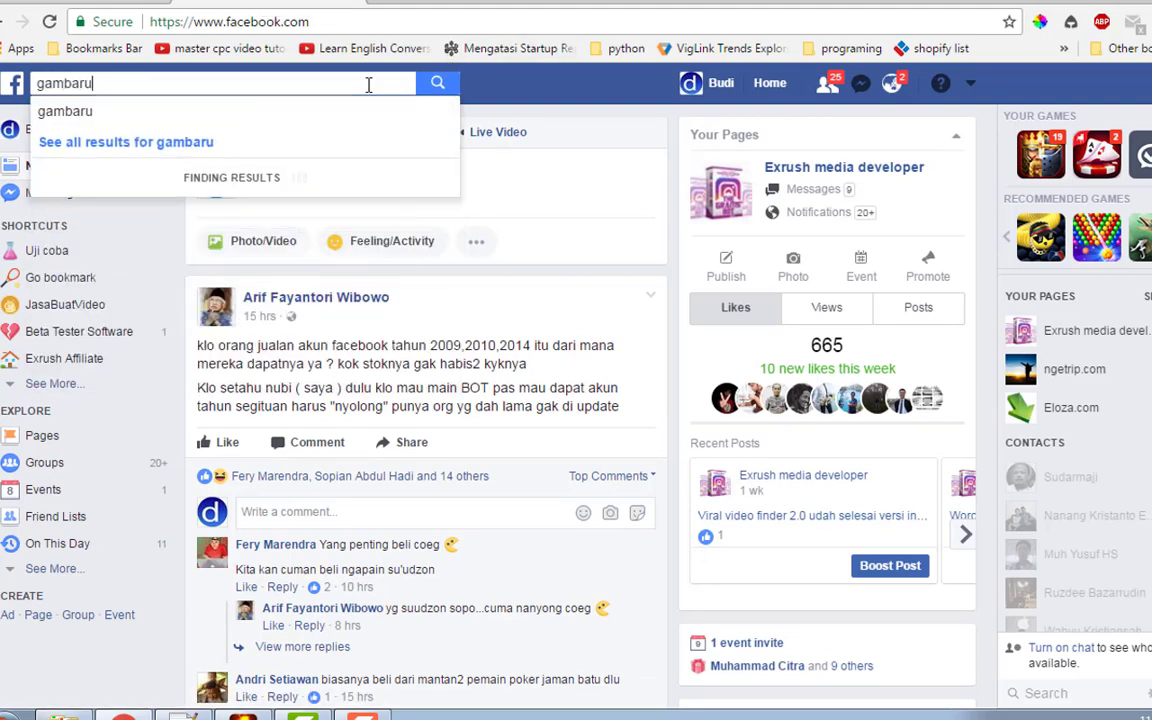
text(lucu)
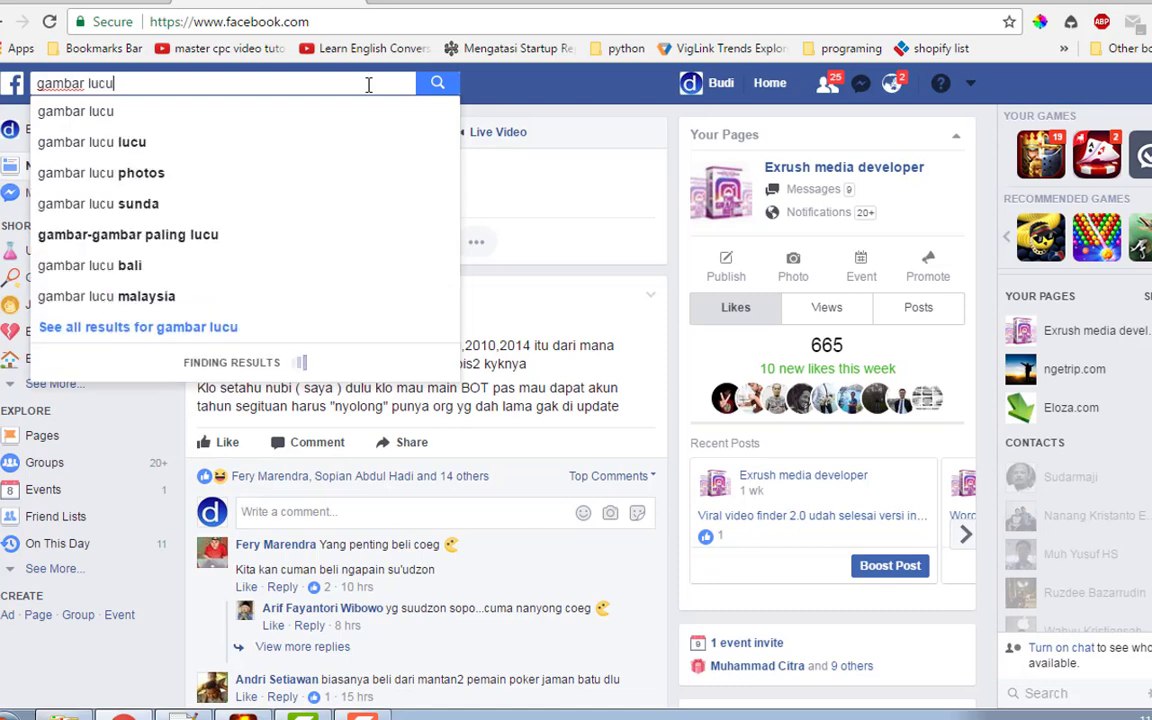
key(Return)
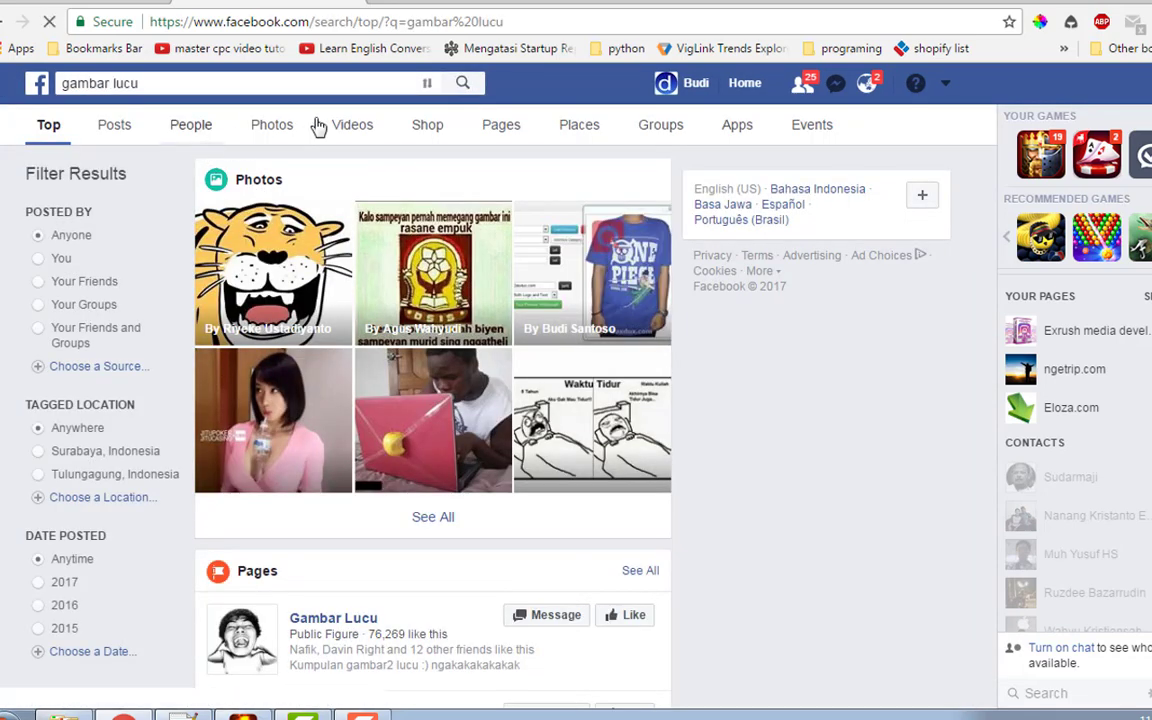
click(279, 134)
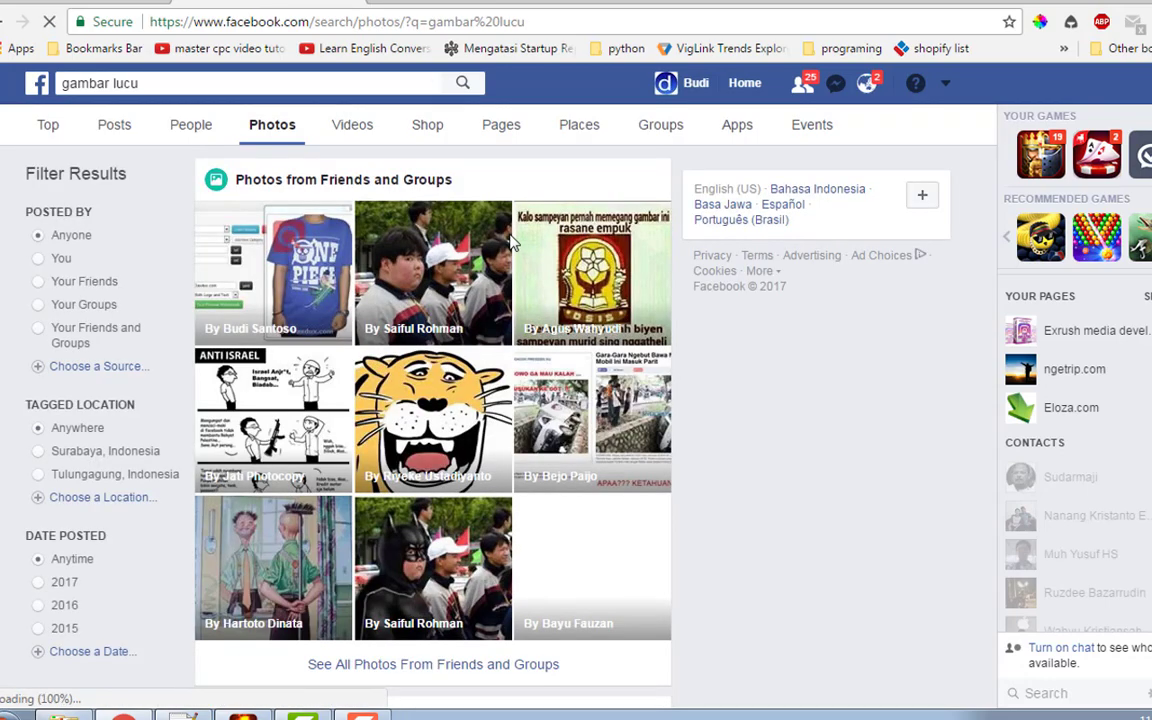
View the "Gagal jadi Bintang Kelas" picture from the public photos and open its image in a new tab
scroll(512, 242, down, 1)
scroll(512, 242, down, 1)
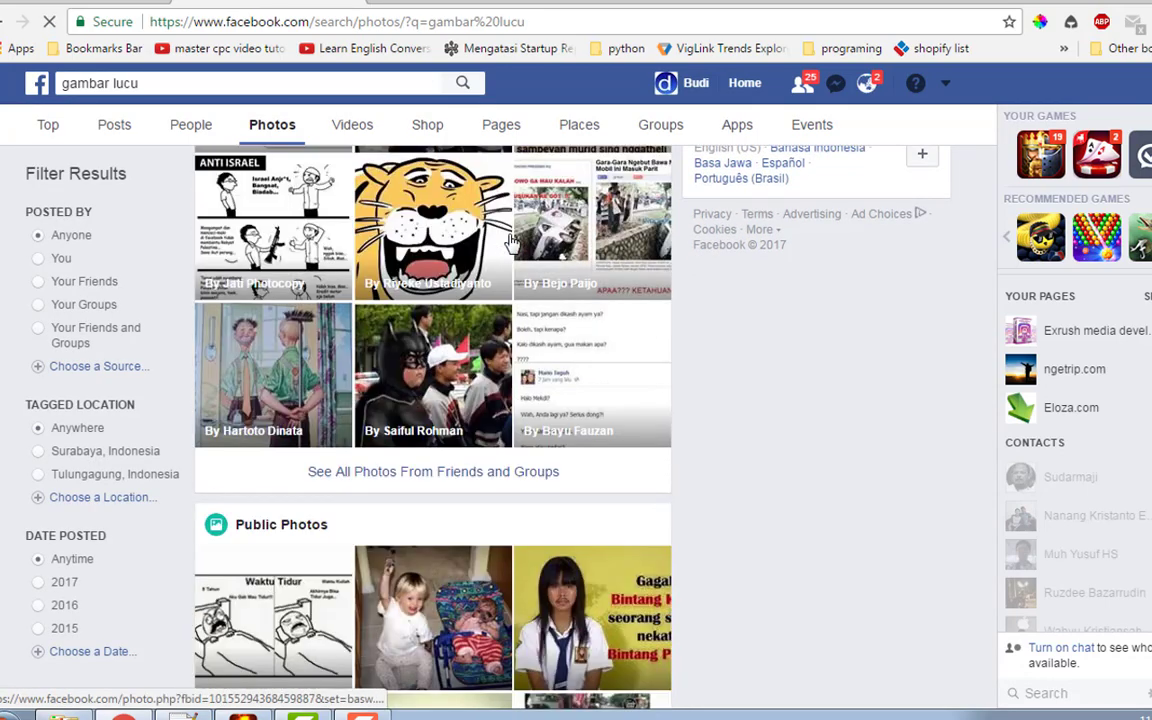
scroll(512, 242, down, 3)
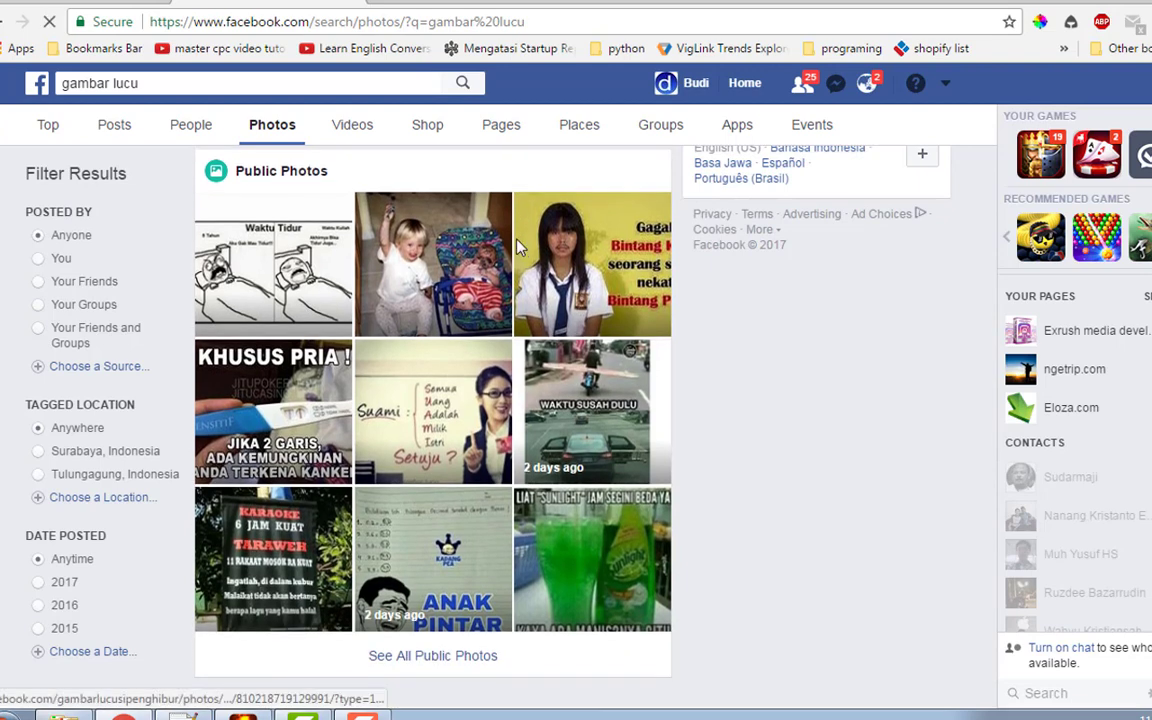
click(581, 244)
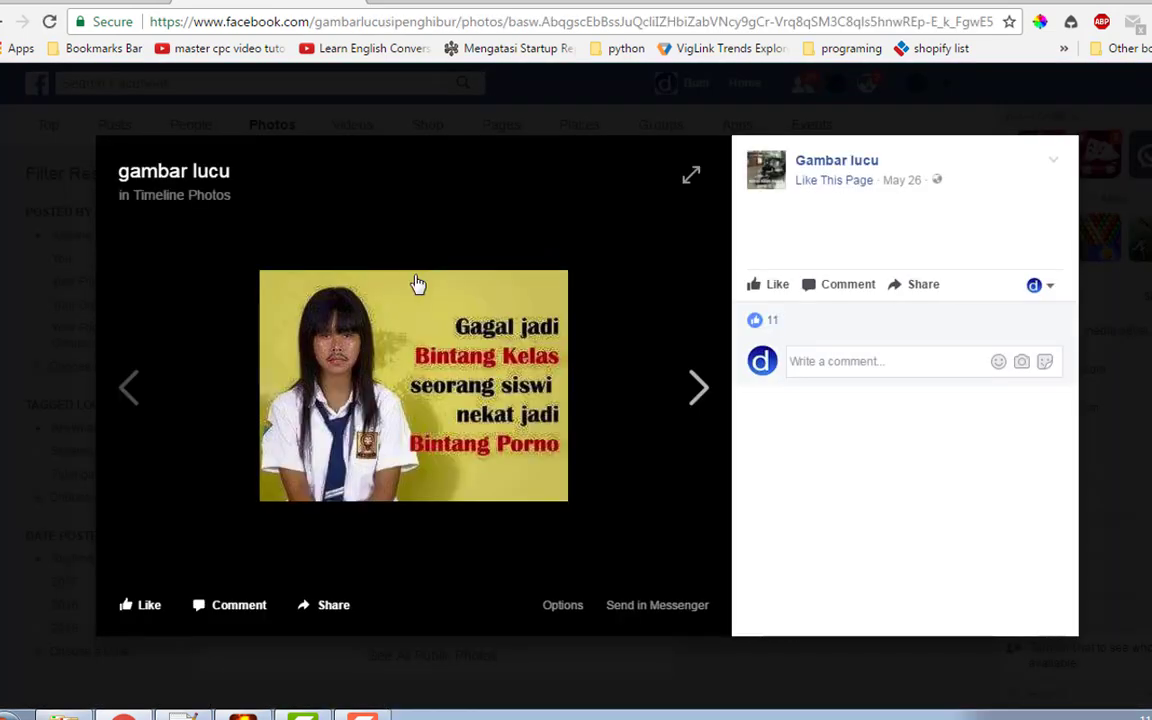
right_click(420, 313)
click(802, 226)
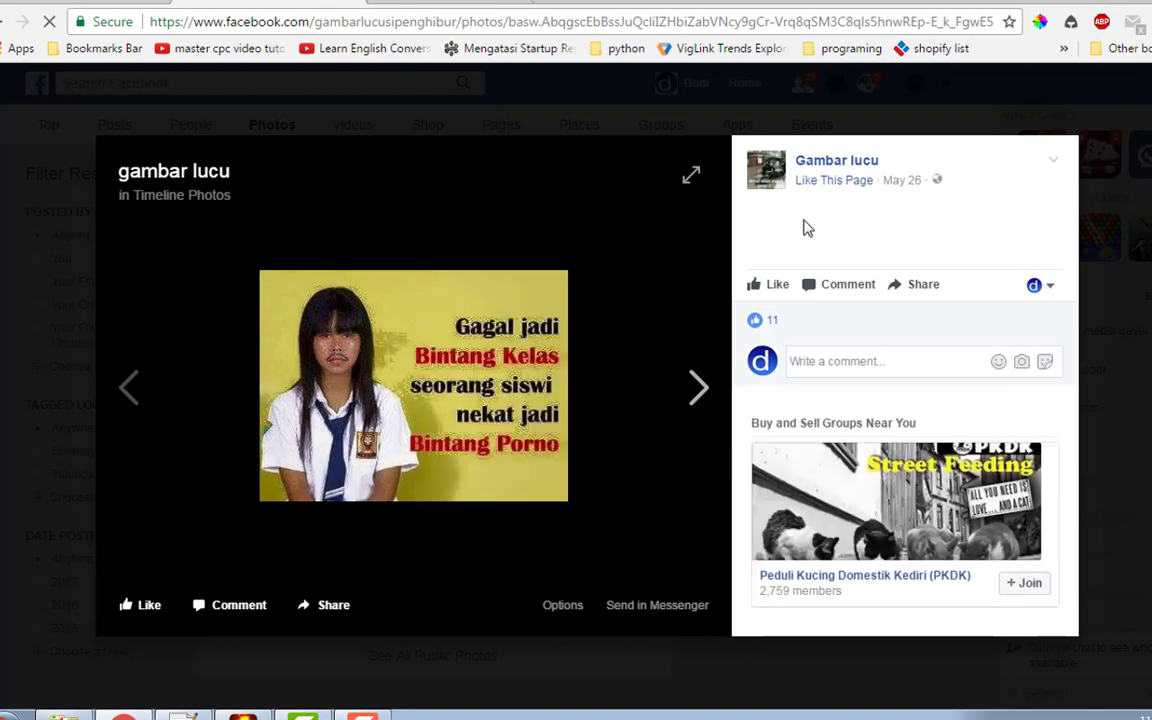
Open the following "KHUSUS PRIA" and "Suami" pictures as images in new tabs
click(697, 388)
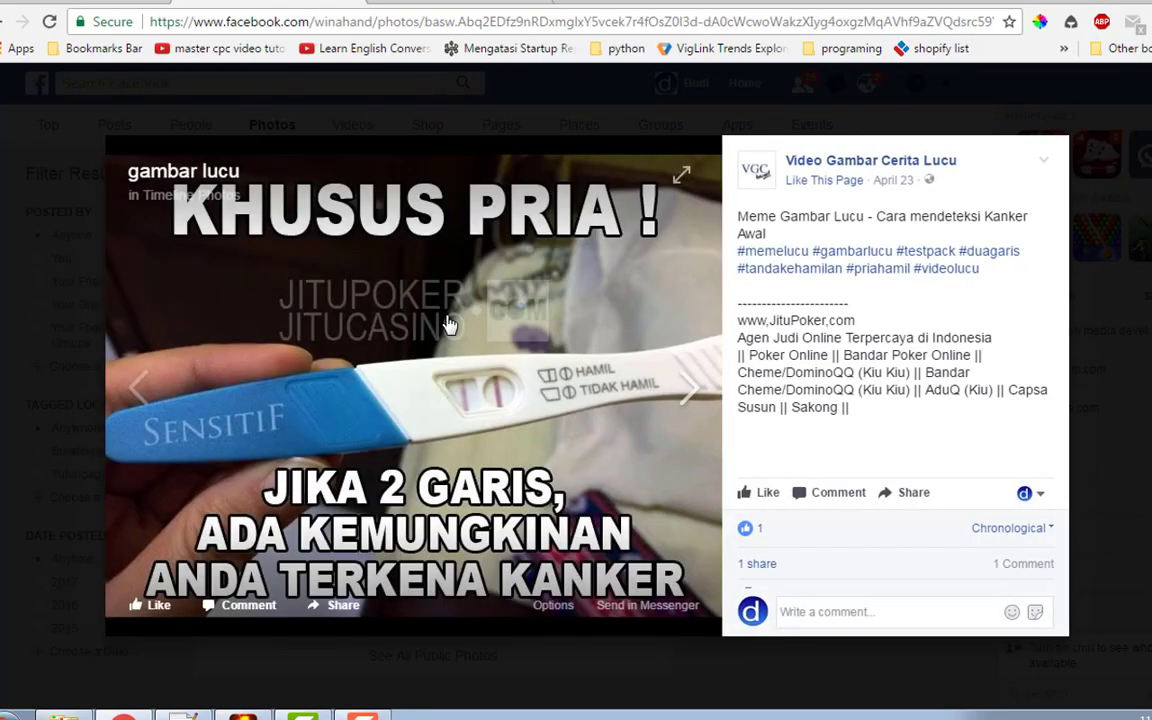
right_click(444, 313)
click(499, 330)
click(695, 390)
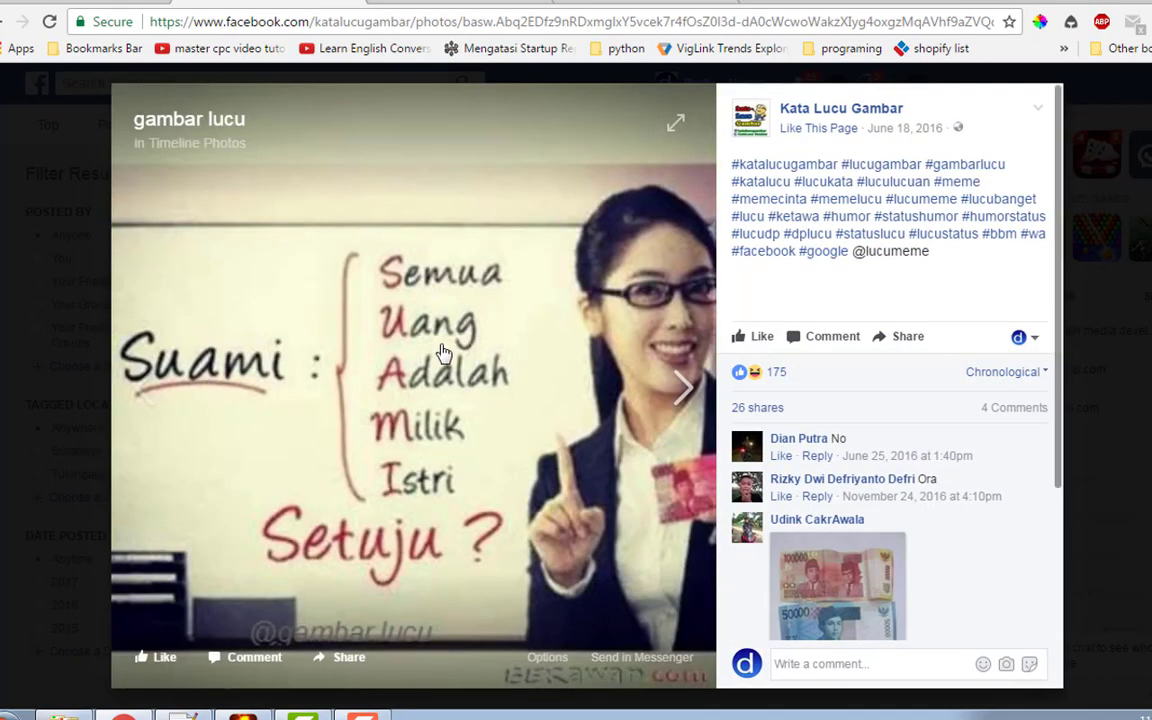
right_click(392, 310)
click(463, 331)
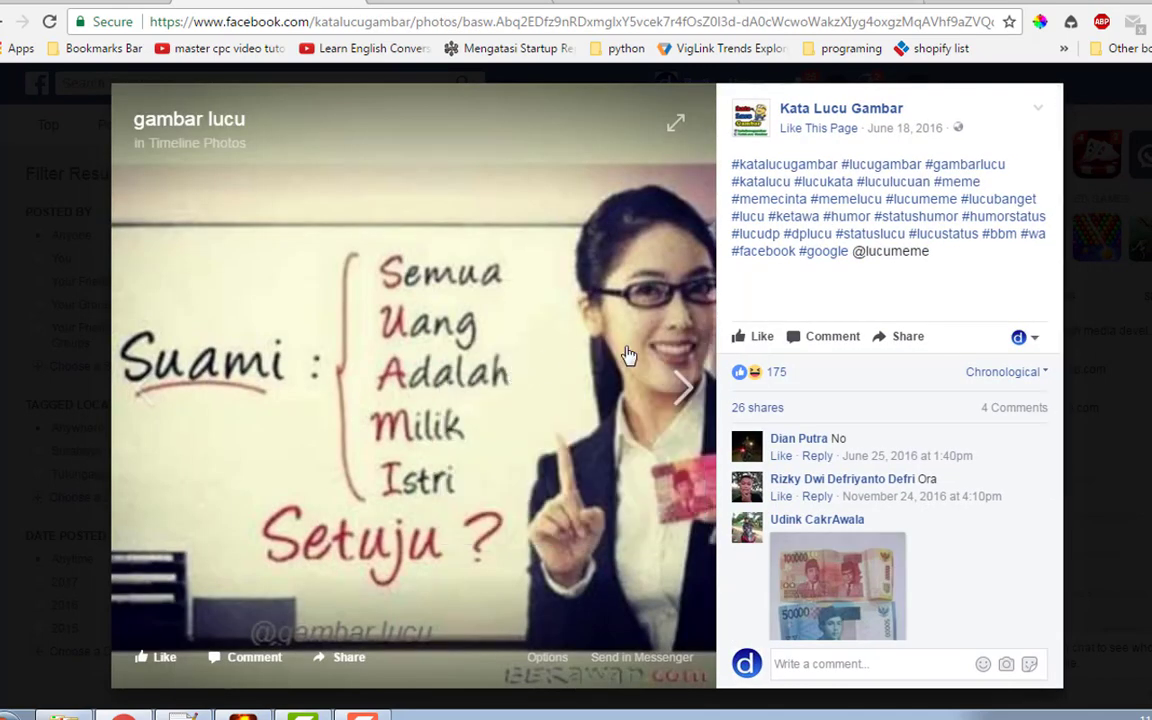
Open the "WAKTU SUSAH DULU" and "KARAOKE 6 JAM KUAT" pictures as images in new tabs
click(686, 388)
right_click(458, 327)
click(497, 333)
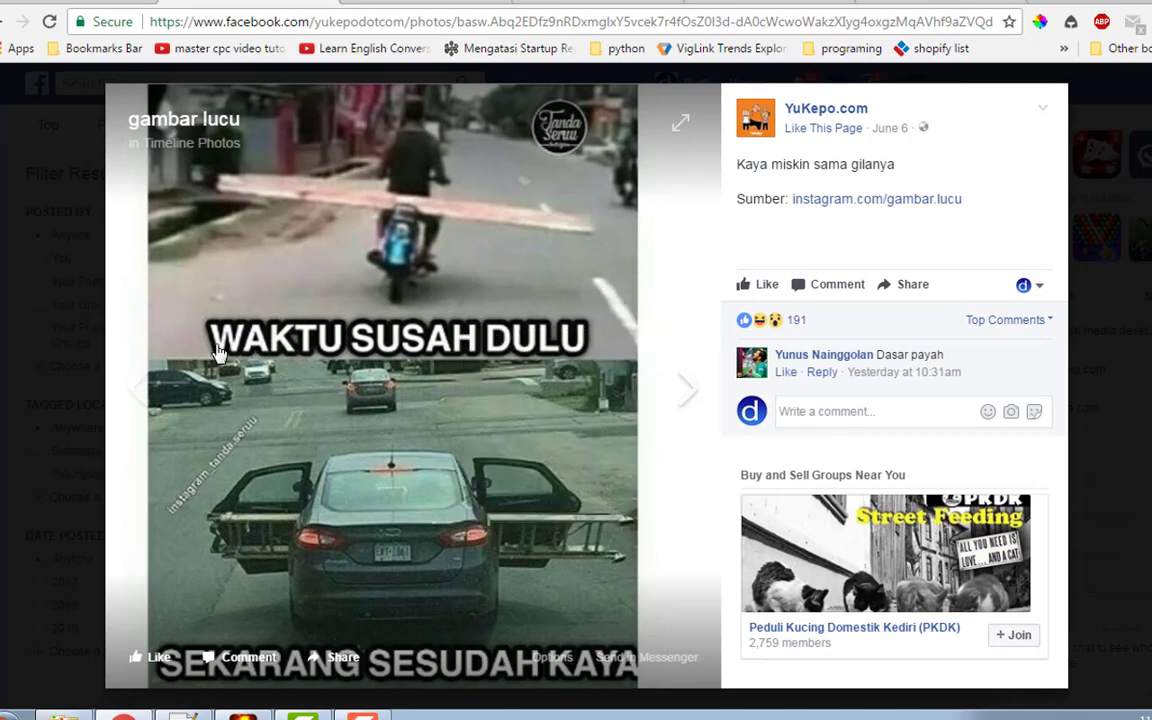
click(690, 387)
right_click(386, 295)
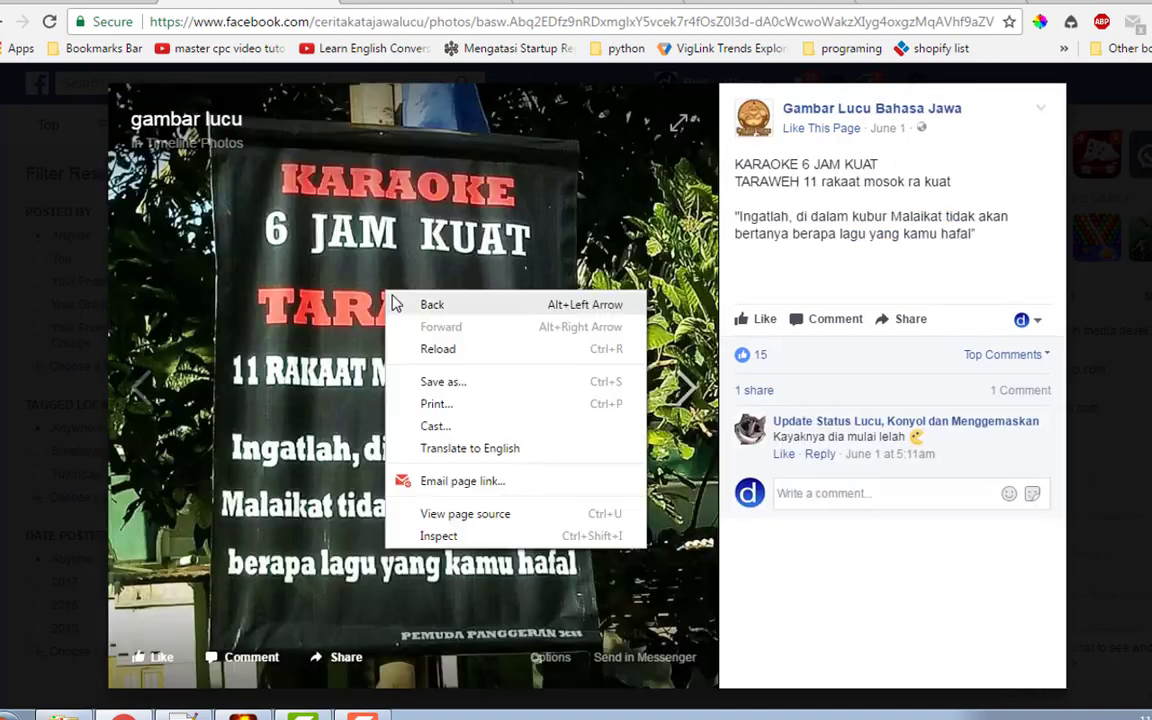
right_click(330, 294)
click(392, 308)
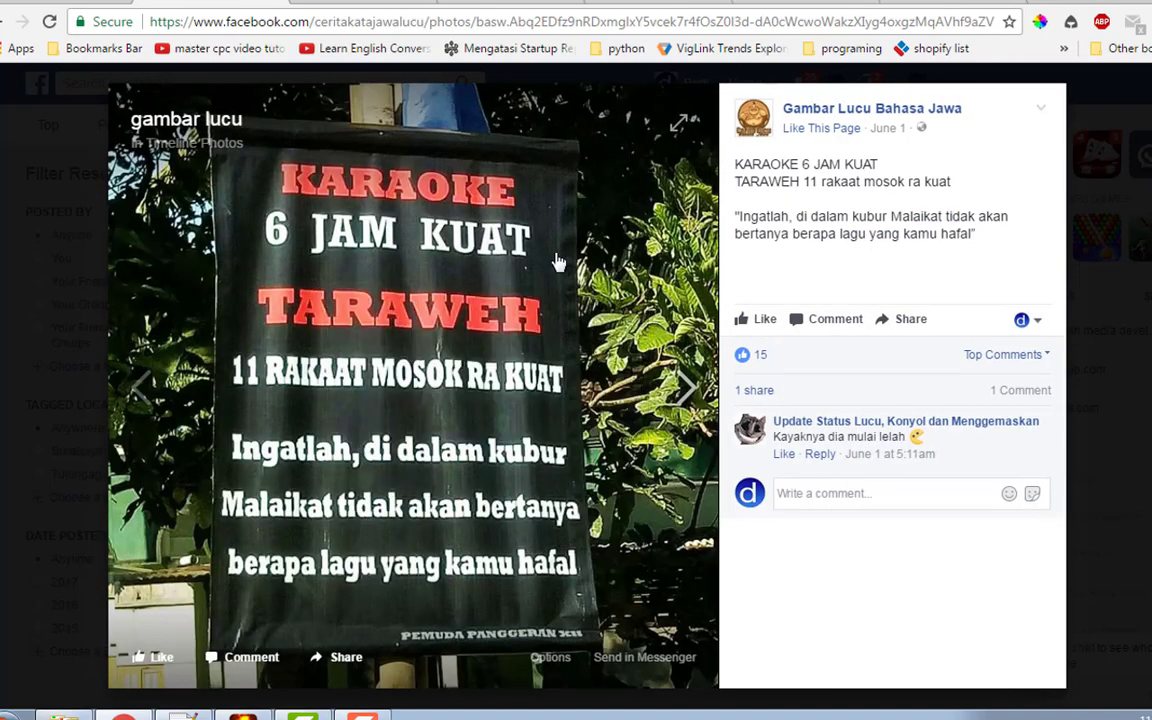
Open the "ANAK PINTAR" and green "SUNLIGHT" drink pictures as images in new tabs
click(684, 390)
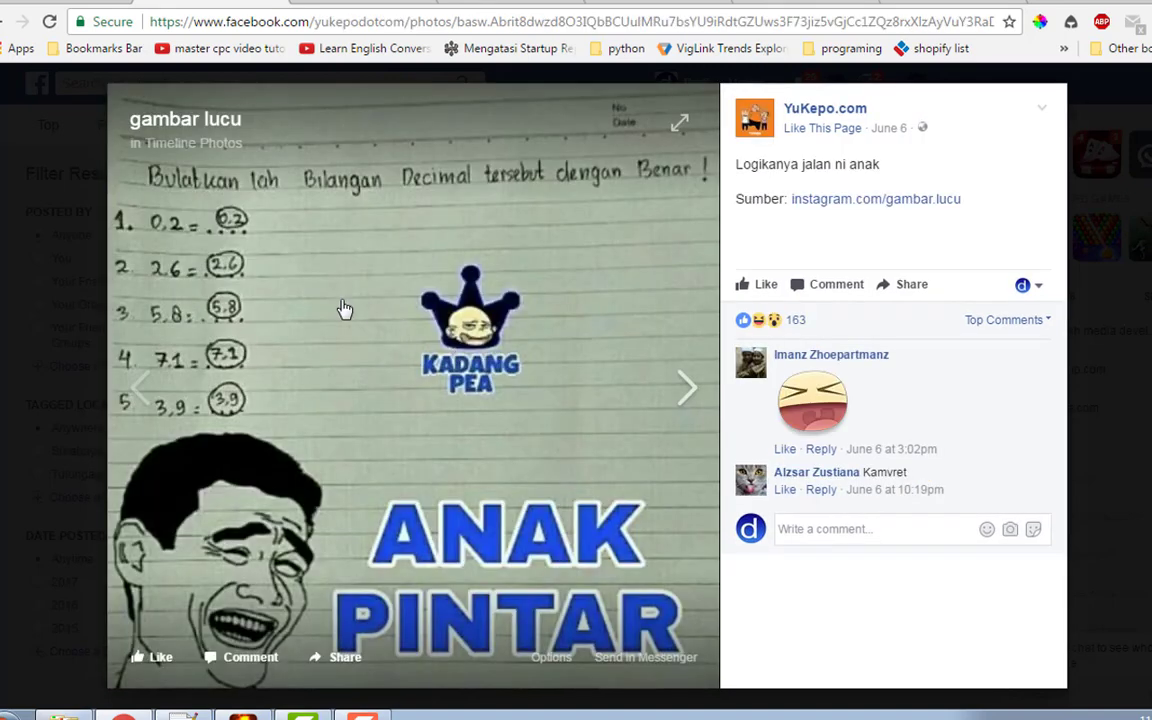
right_click(342, 303)
key(Escape)
click(684, 388)
right_click(335, 254)
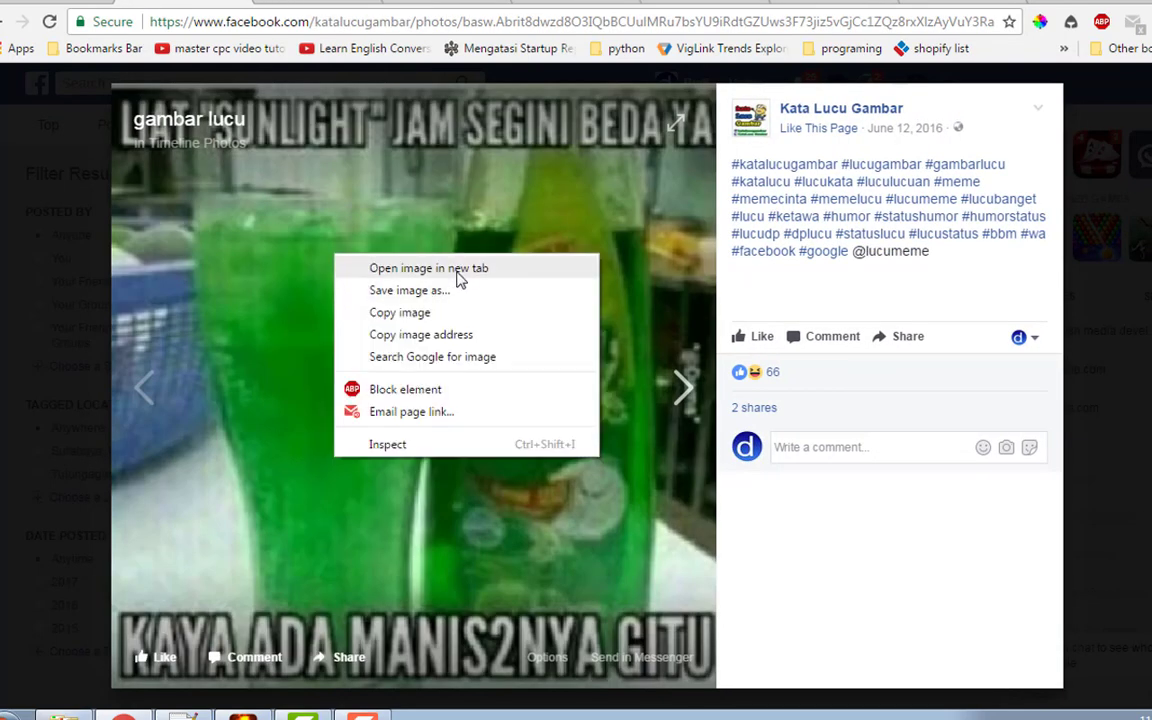
click(460, 270)
Start saving the opened "Gagal jadi Bintang Kelas" image and create a folder named "test image post" on the Desktop
click(280, 1)
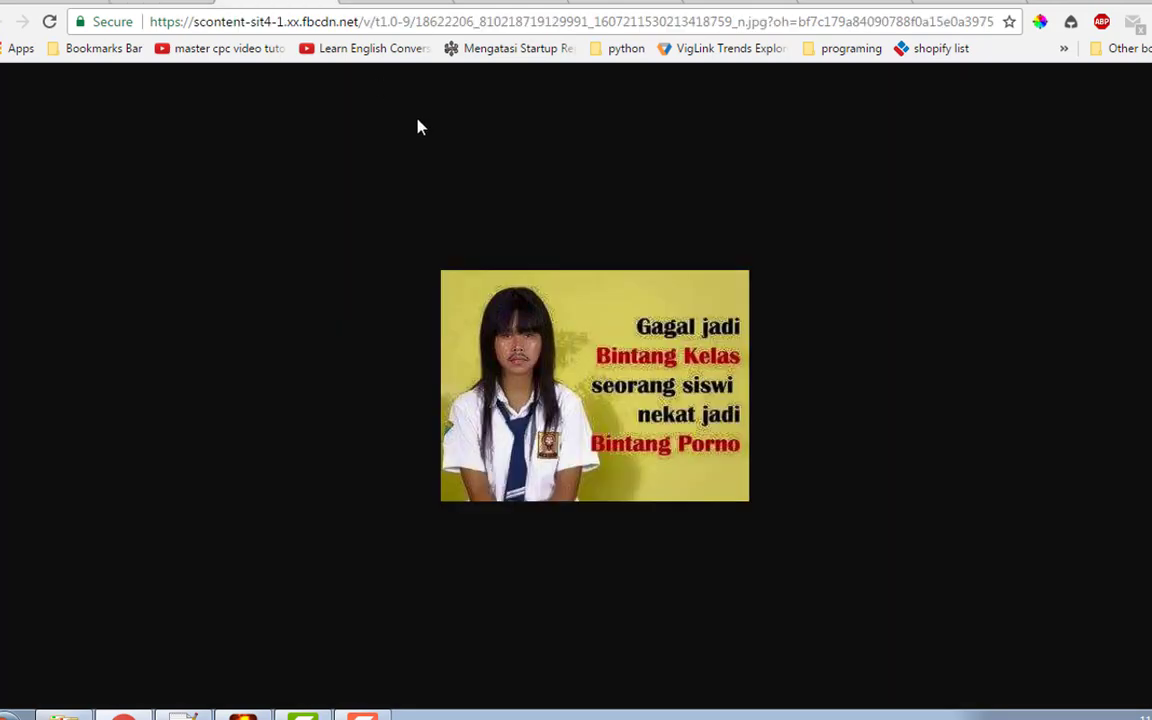
right_click(545, 352)
click(645, 390)
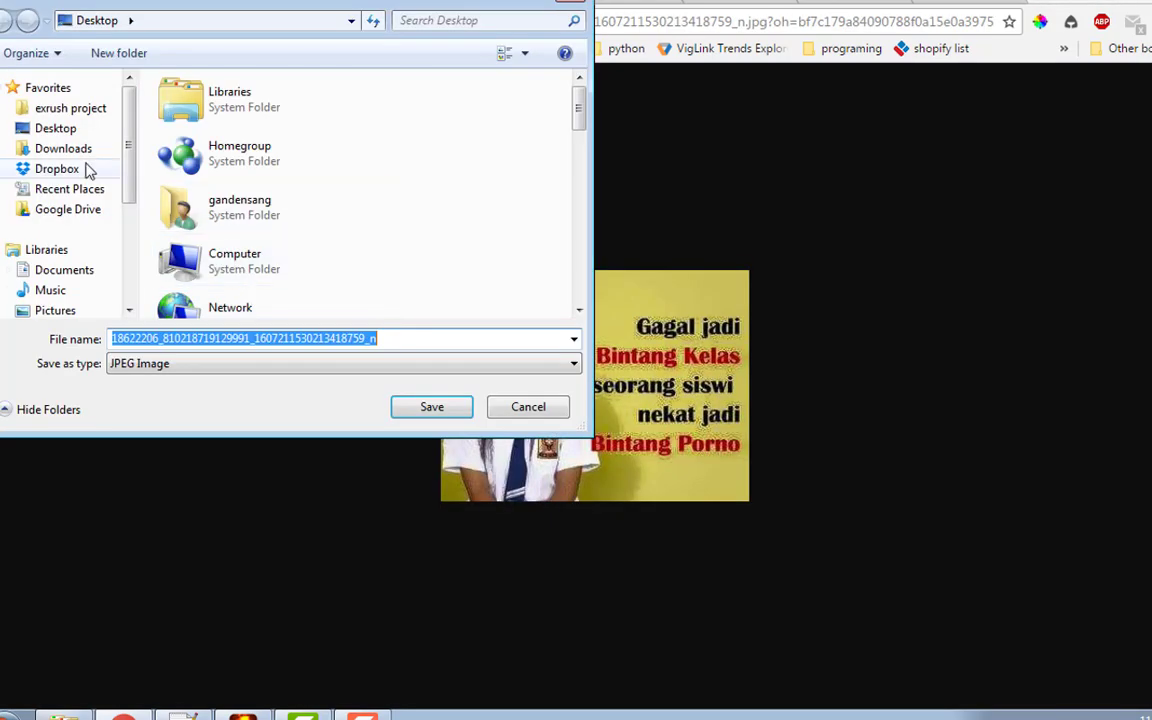
click(66, 129)
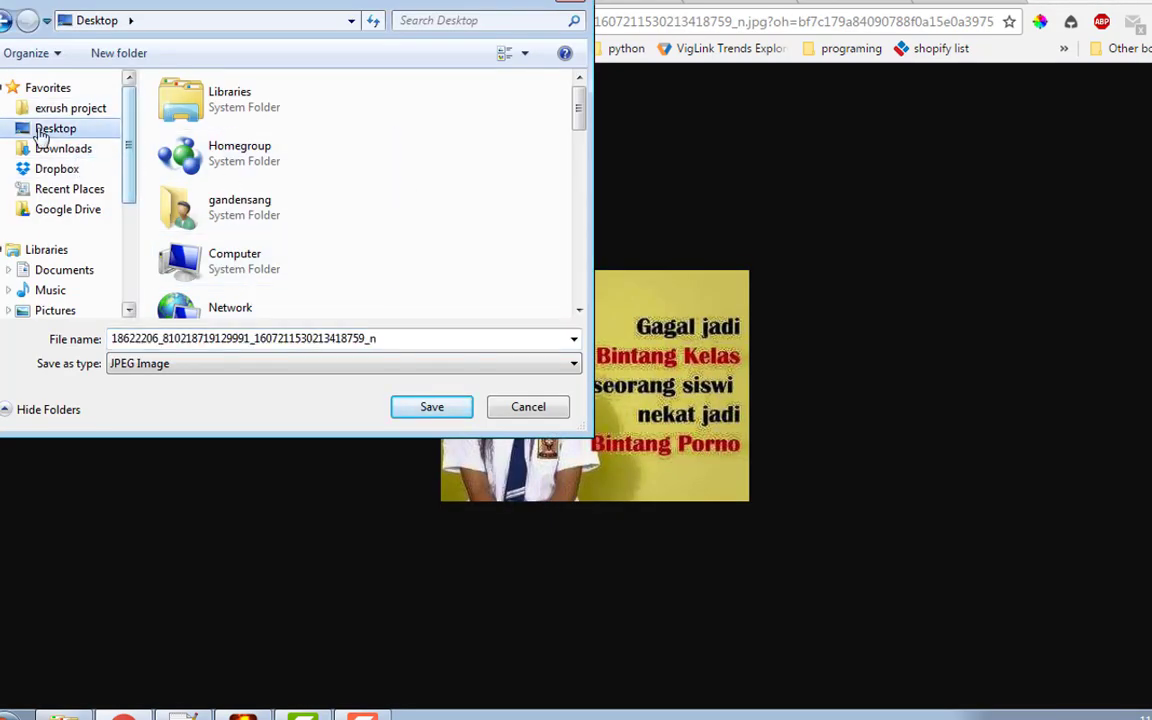
right_click(380, 164)
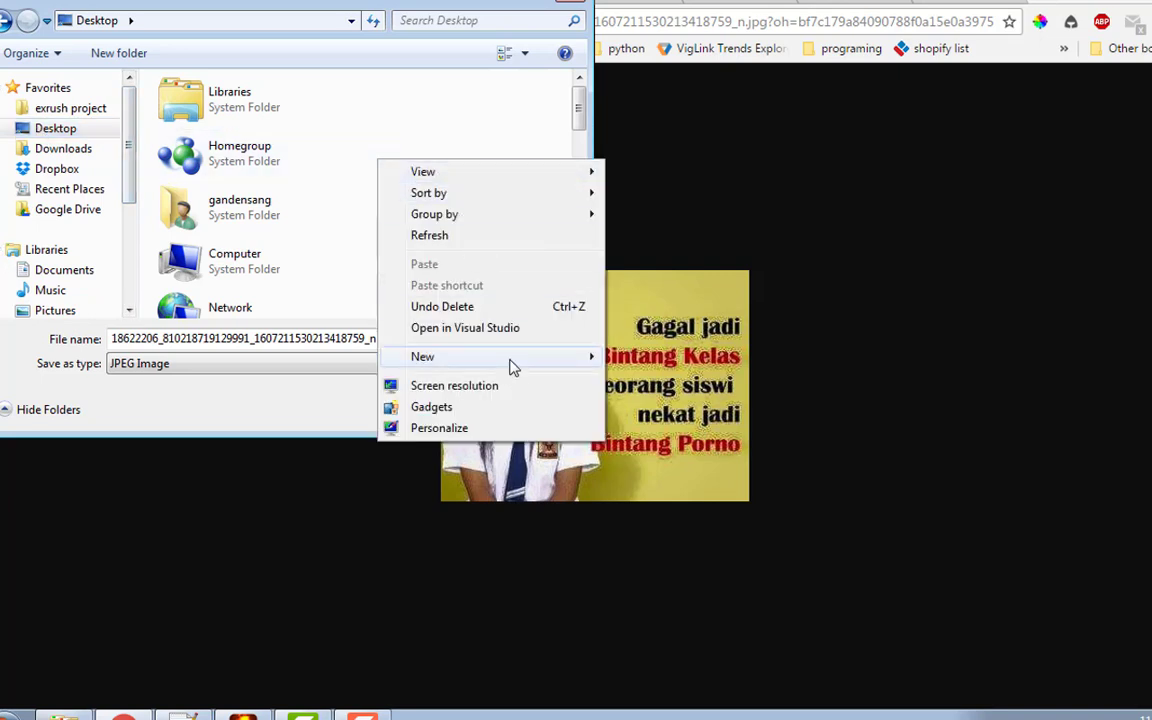
mouse_move(512, 360)
click(676, 352)
text(te)
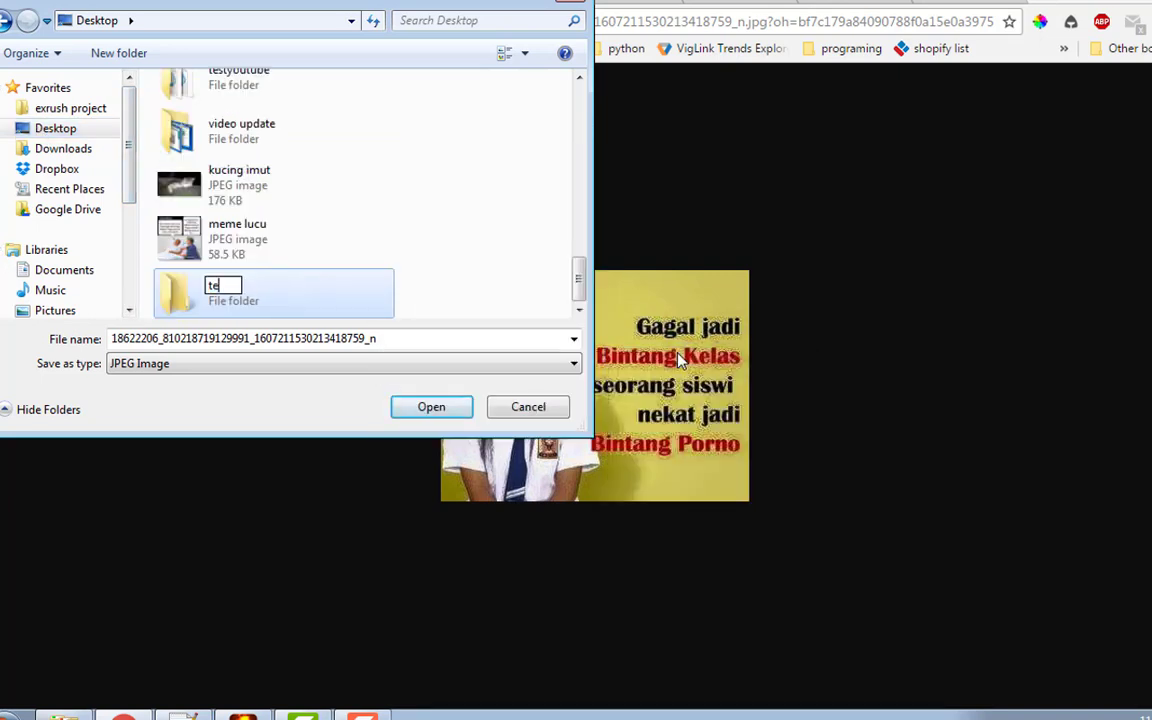
text(st ima)
text(ge post)
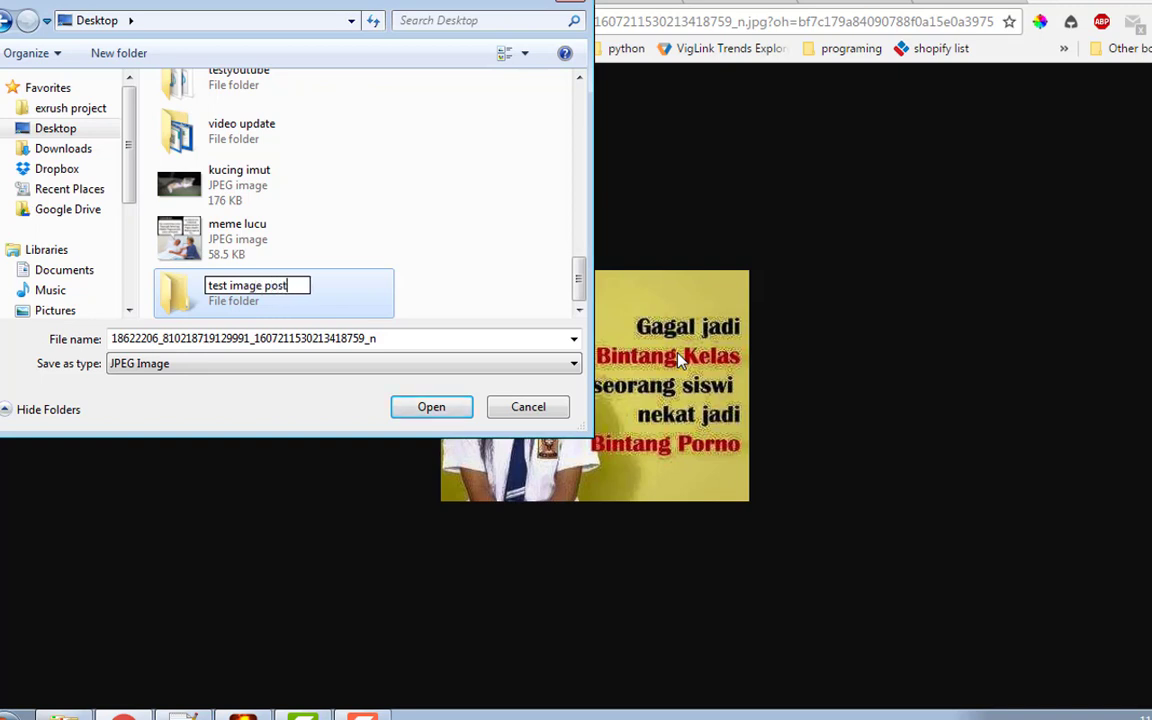
key(Return)
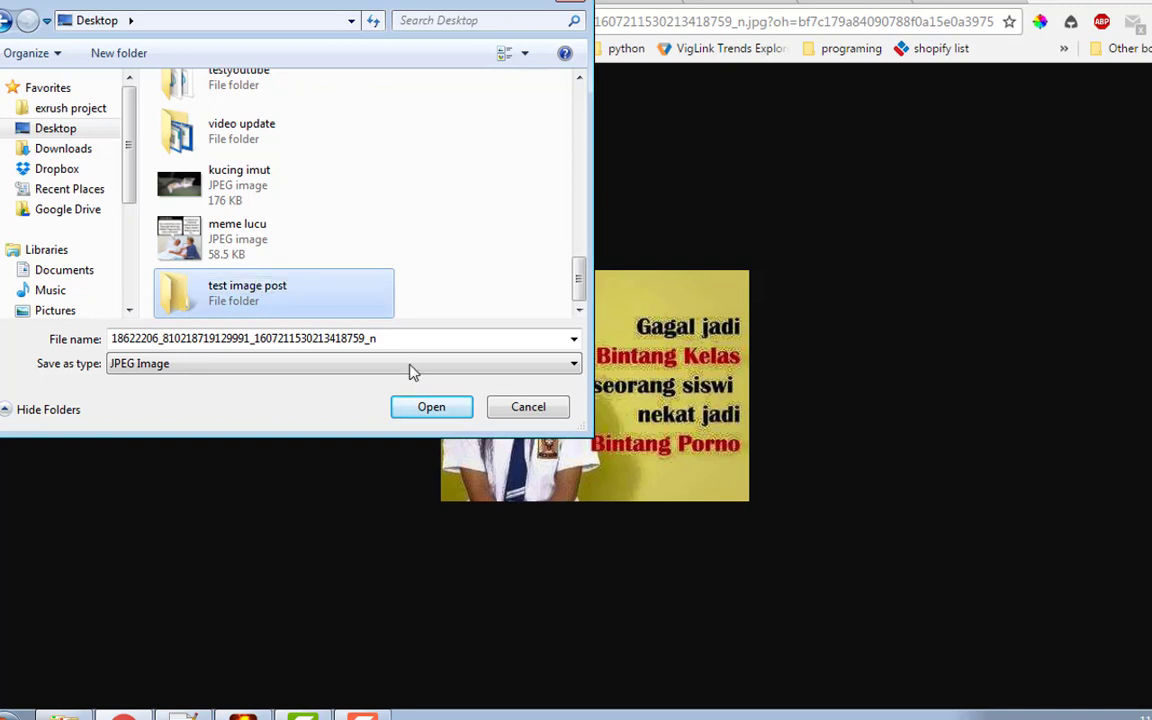
Save the "Gagal jadi Bintang Kelas" image as gambar1 in the "test image post" folder
double_click(295, 285)
double_click(372, 338)
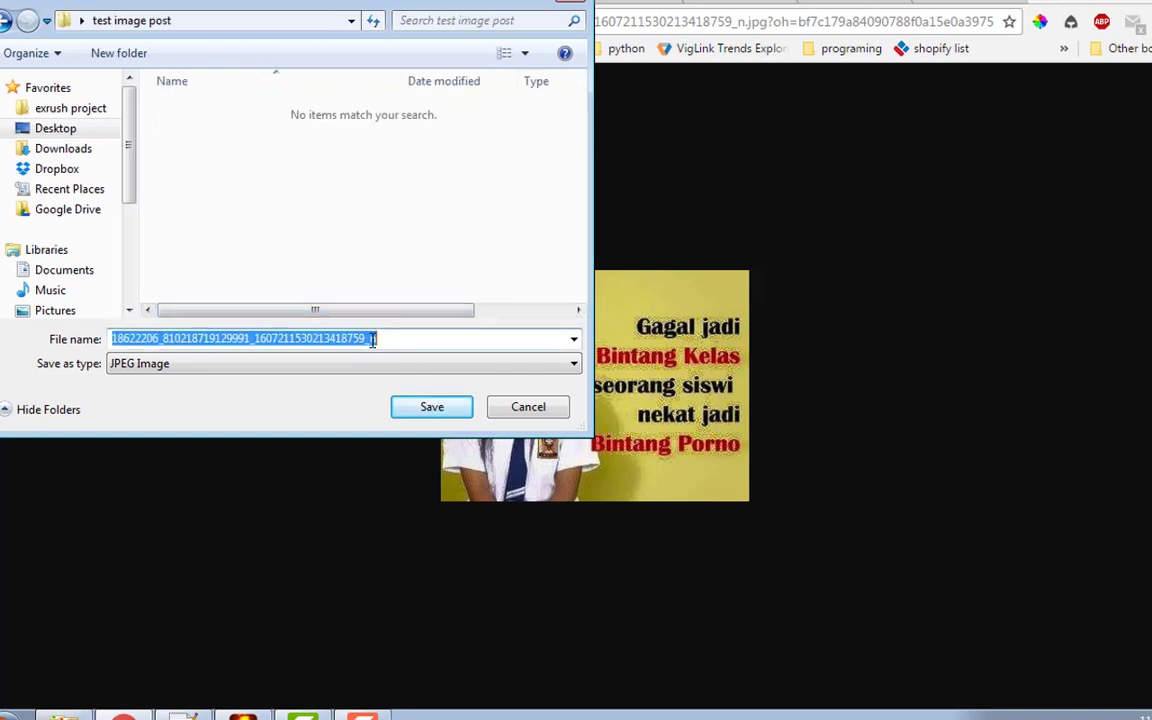
text(gambar1)
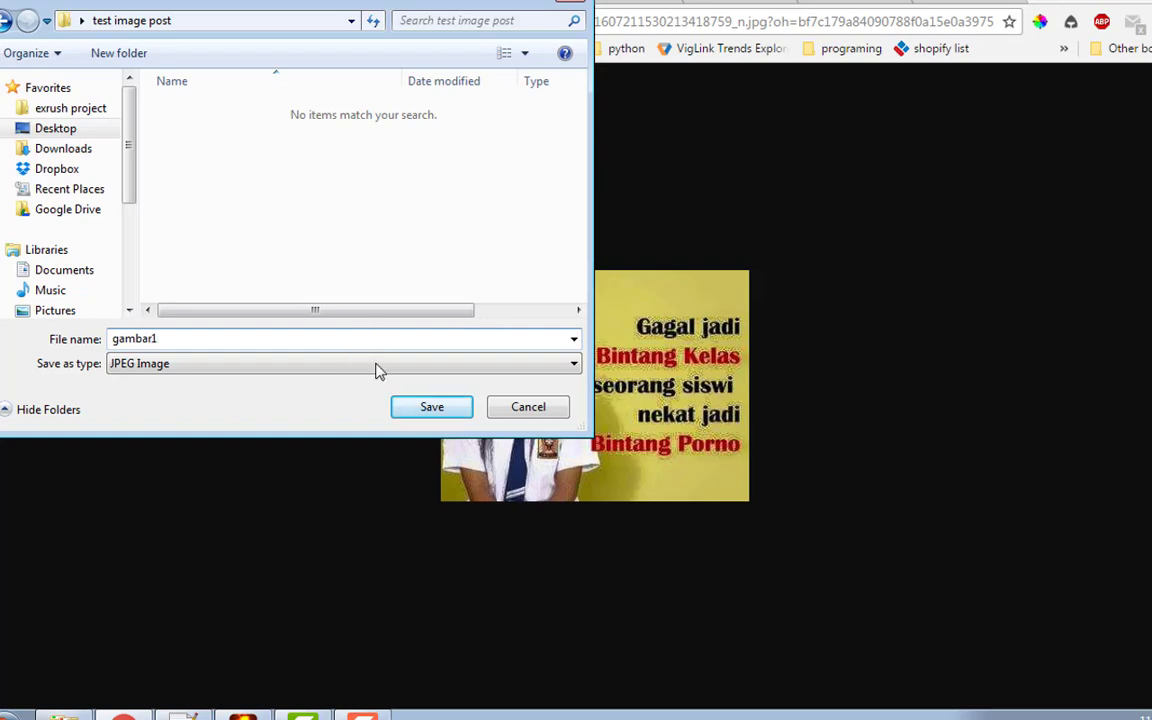
click(425, 410)
Save the "KHUSUS PRIA" image as gambar2 in the "test image post" folder
click(318, 5)
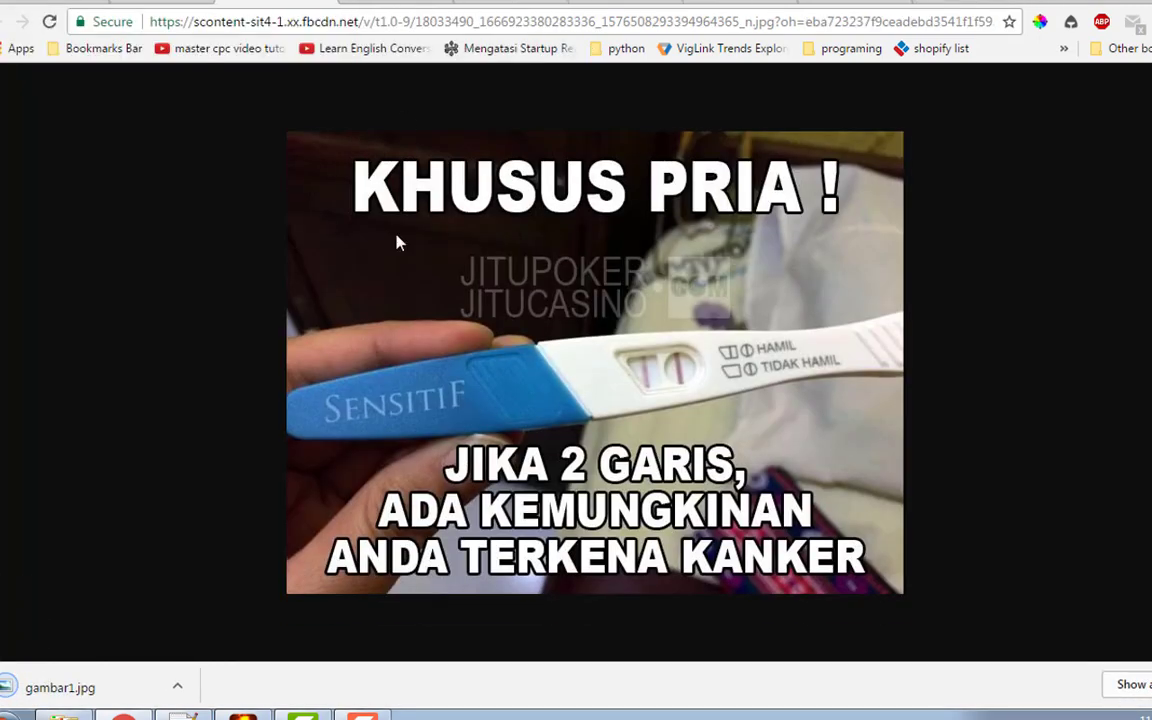
right_click(394, 234)
click(470, 268)
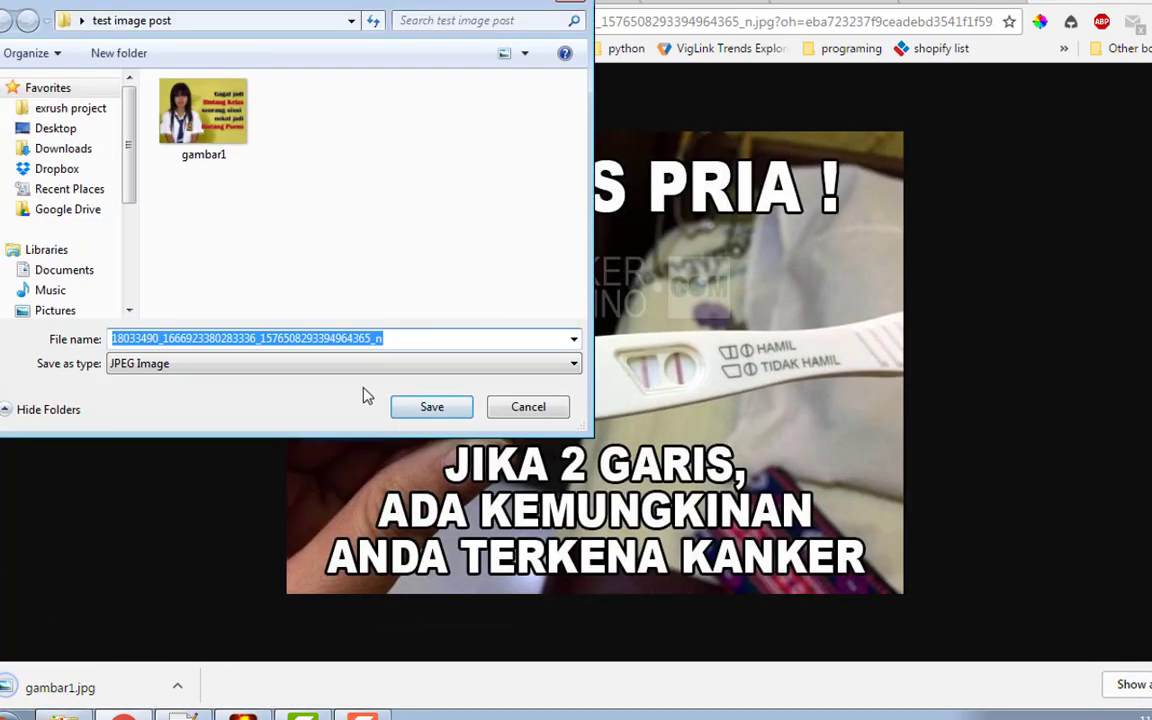
text(gambar2)
key(Return)
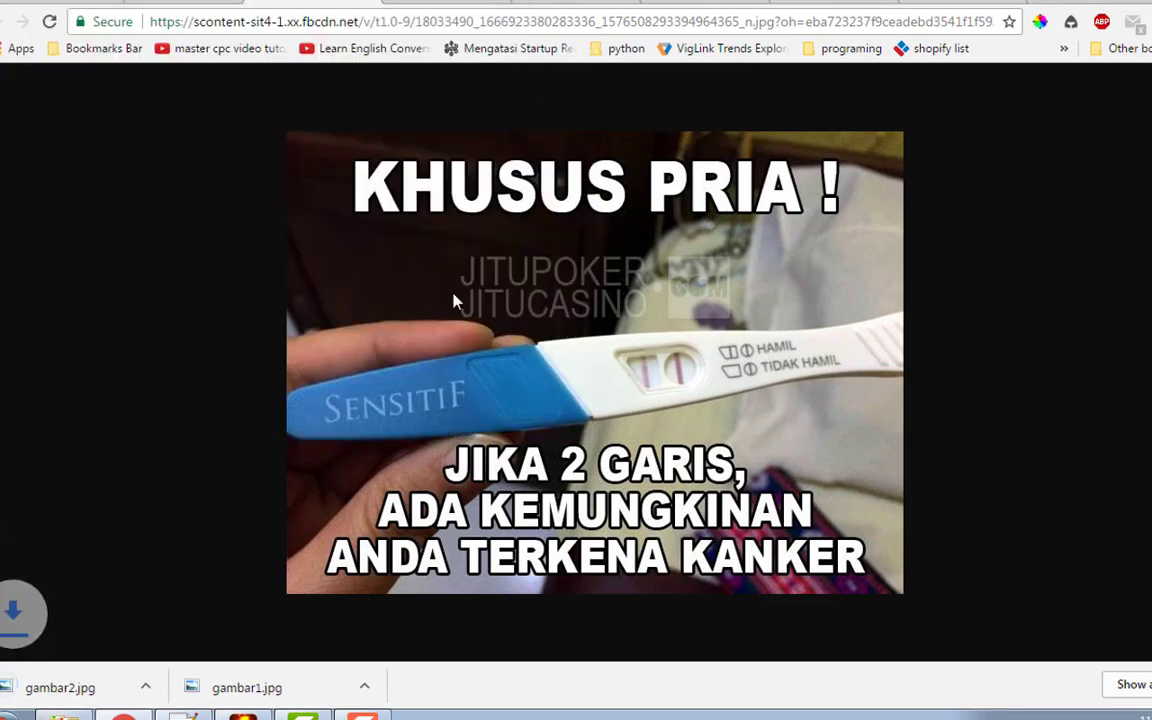
Save the "Suami" whiteboard image as gambar3 in the "test image post" folder
click(340, 4)
right_click(415, 240)
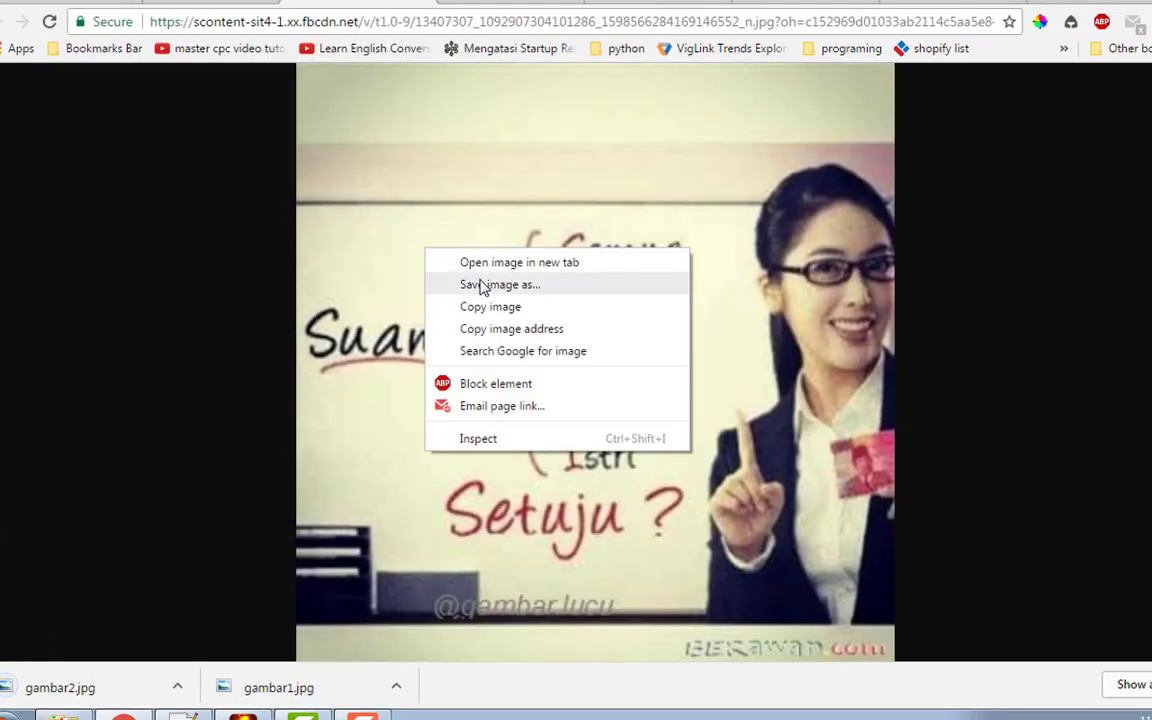
click(486, 288)
text(gambar)
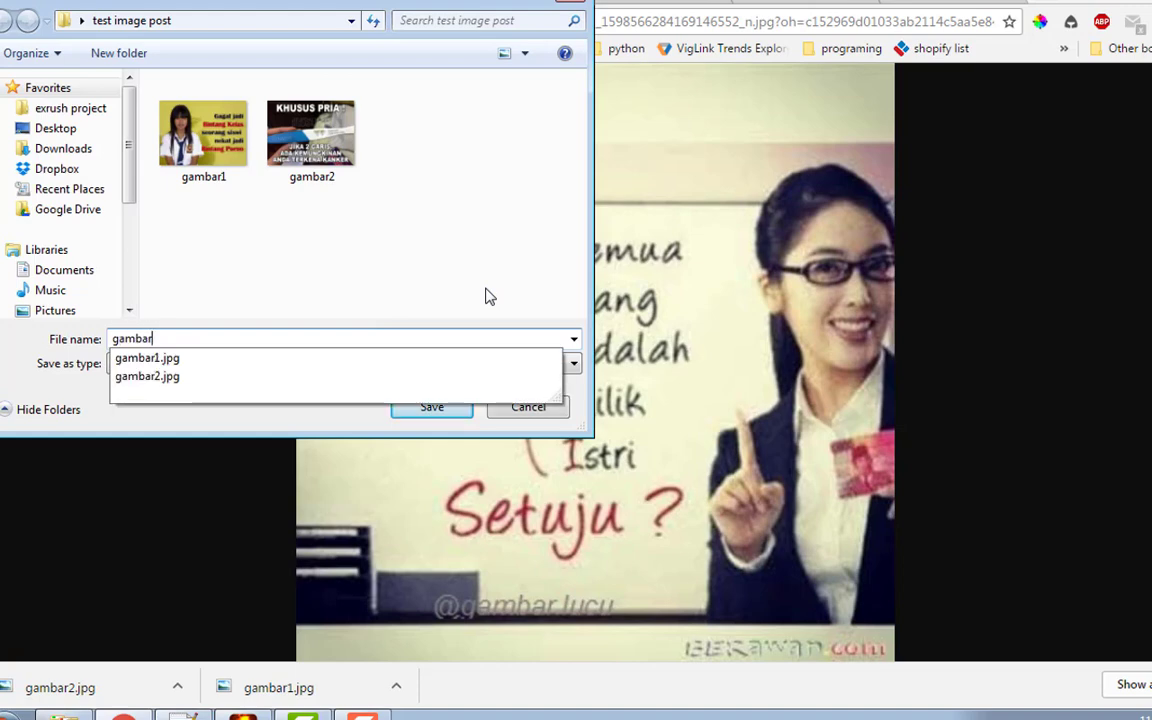
key(Return)
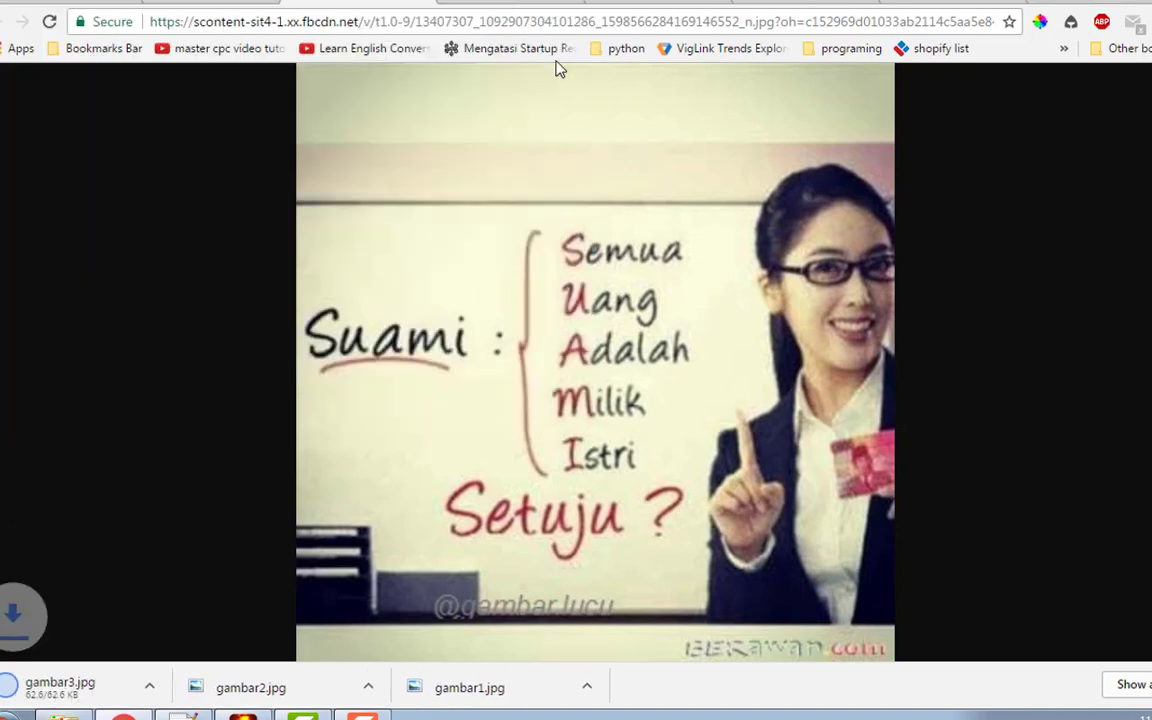
Save the "WAKTU SUSAH DULU" image as gambar4 in the "test image post" folder
click(555, 4)
right_click(523, 284)
click(582, 320)
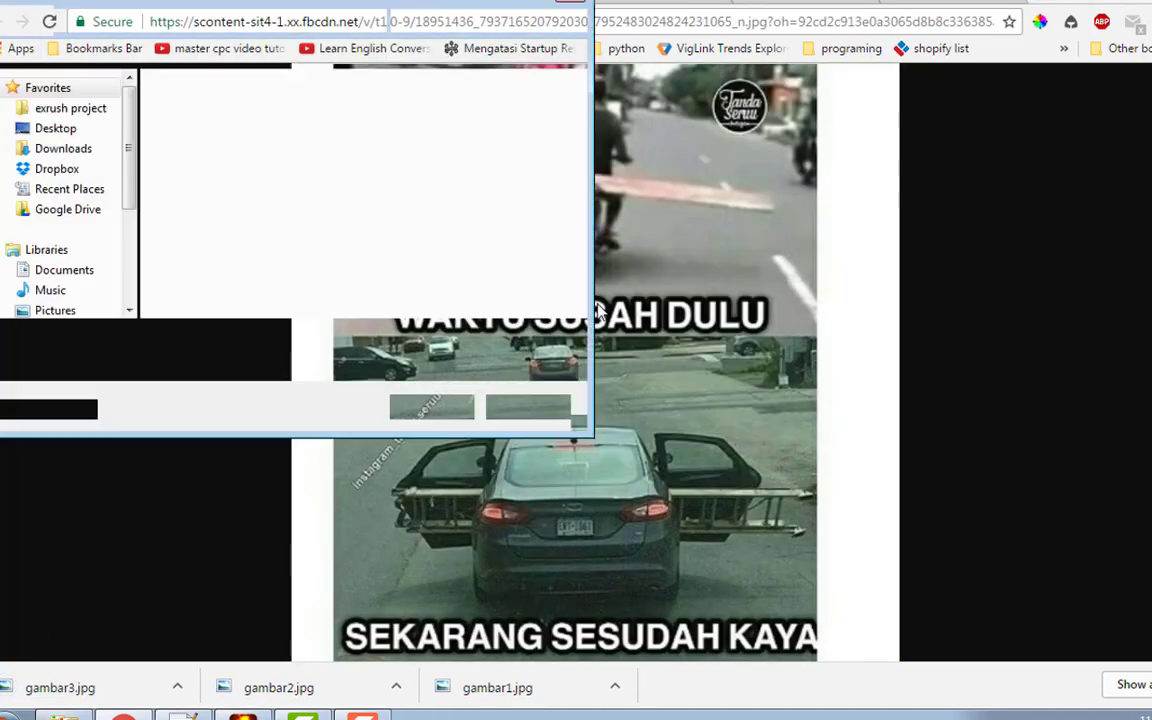
text(gambar)
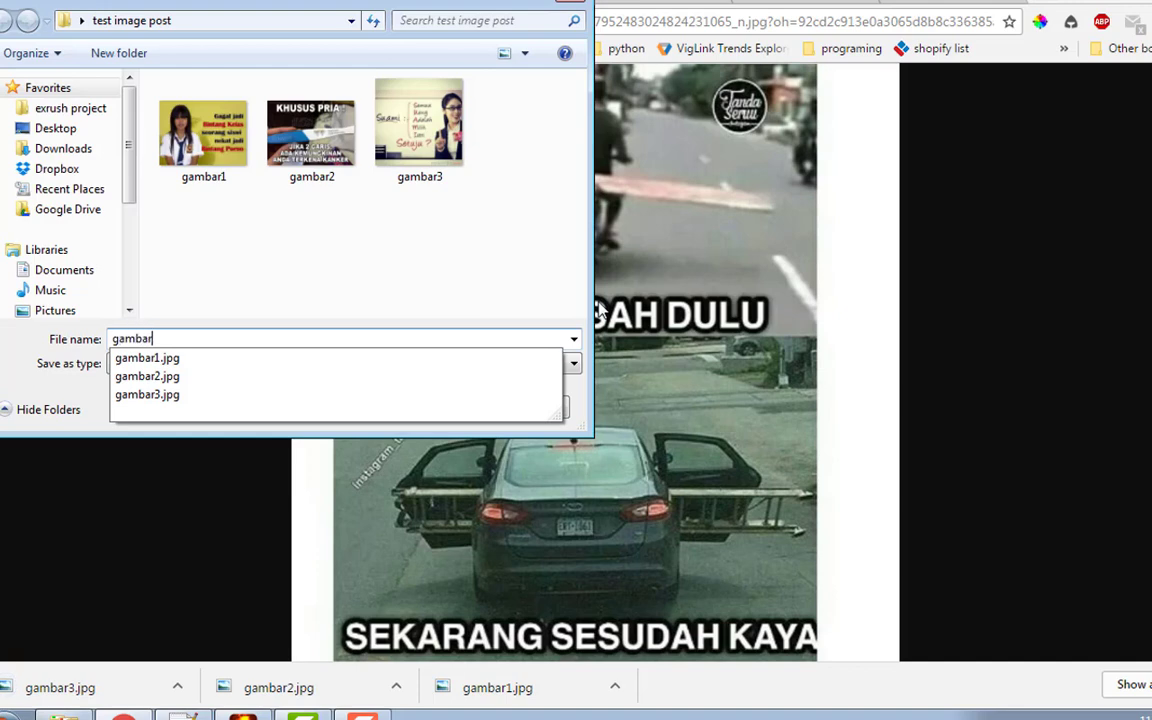
text(4)
key(Return)
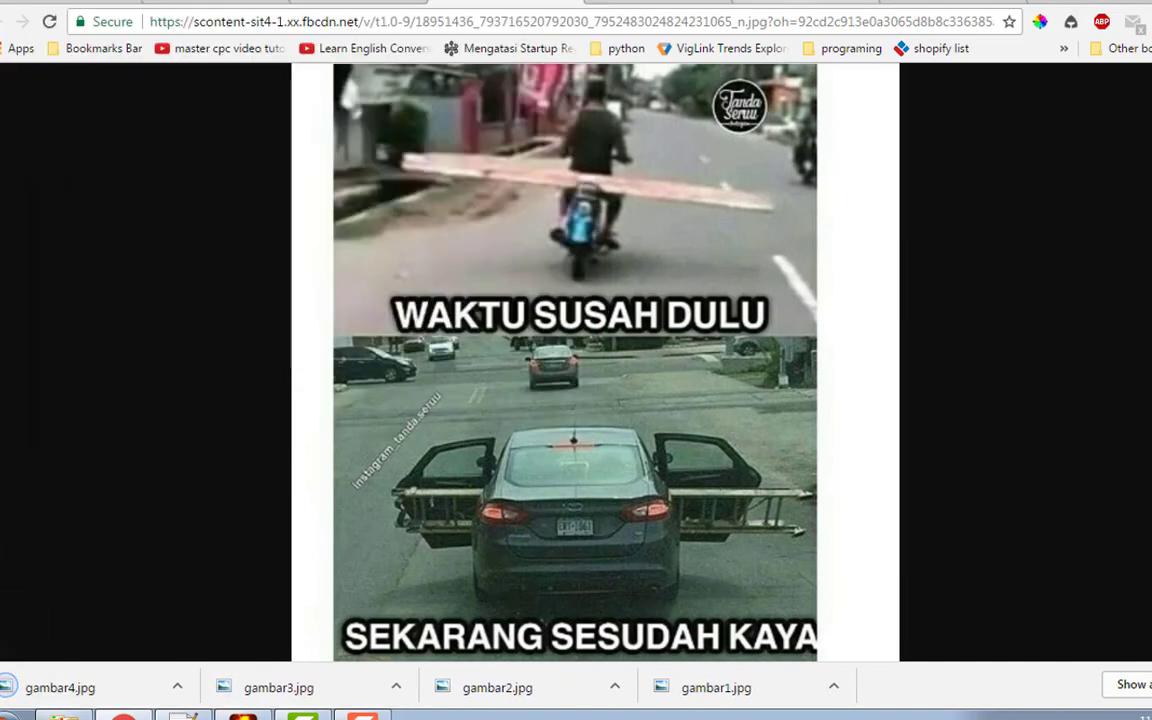
Save the "KARAOKE 6 JAM KUAT" banner image as gambar5 in the "test image post" folder
key(ctrl+w)
right_click(543, 203)
click(600, 238)
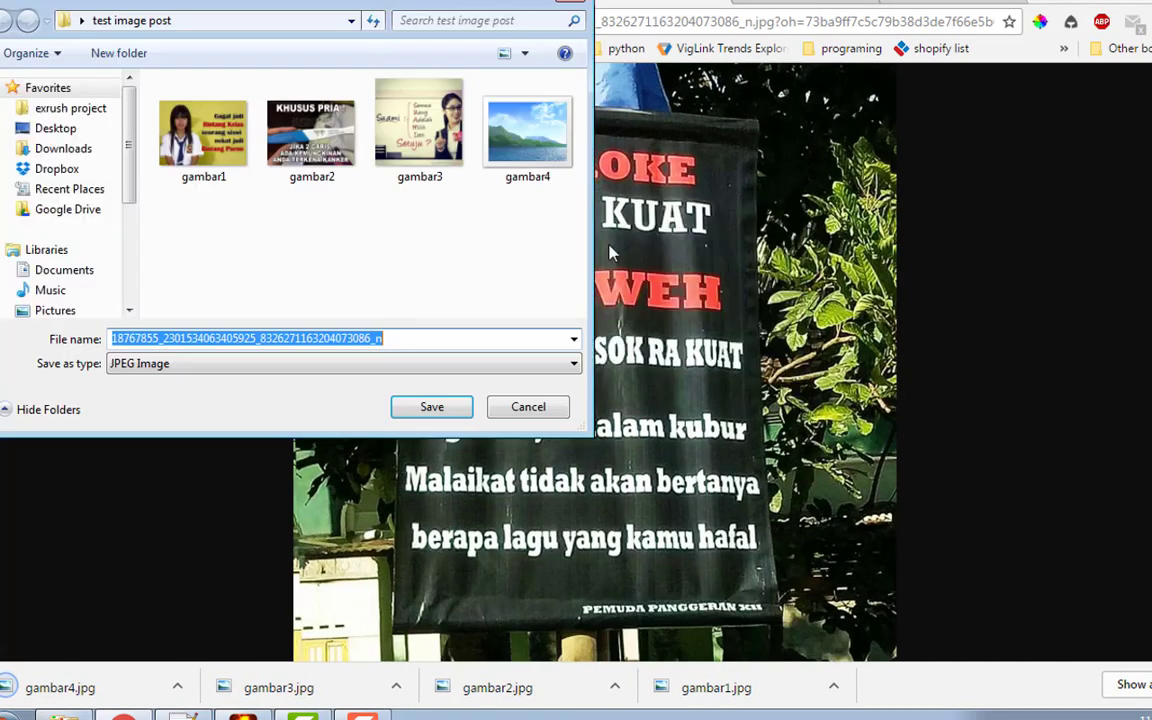
text(gambar )
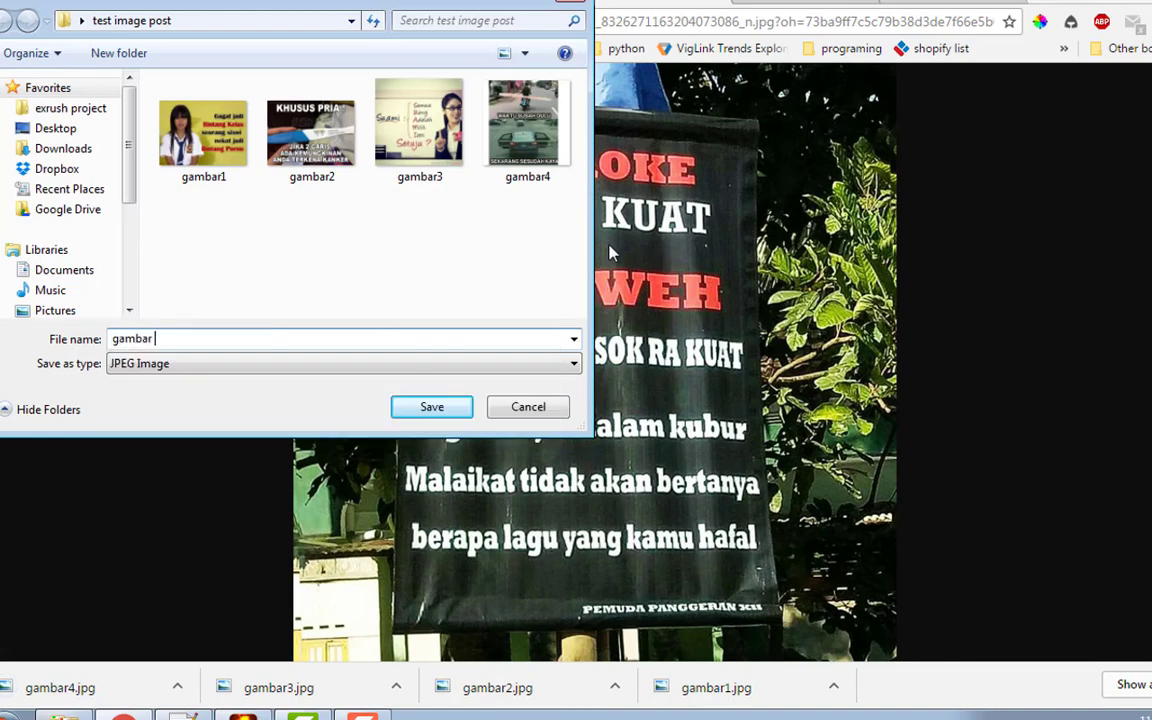
text(5)
key(Return)
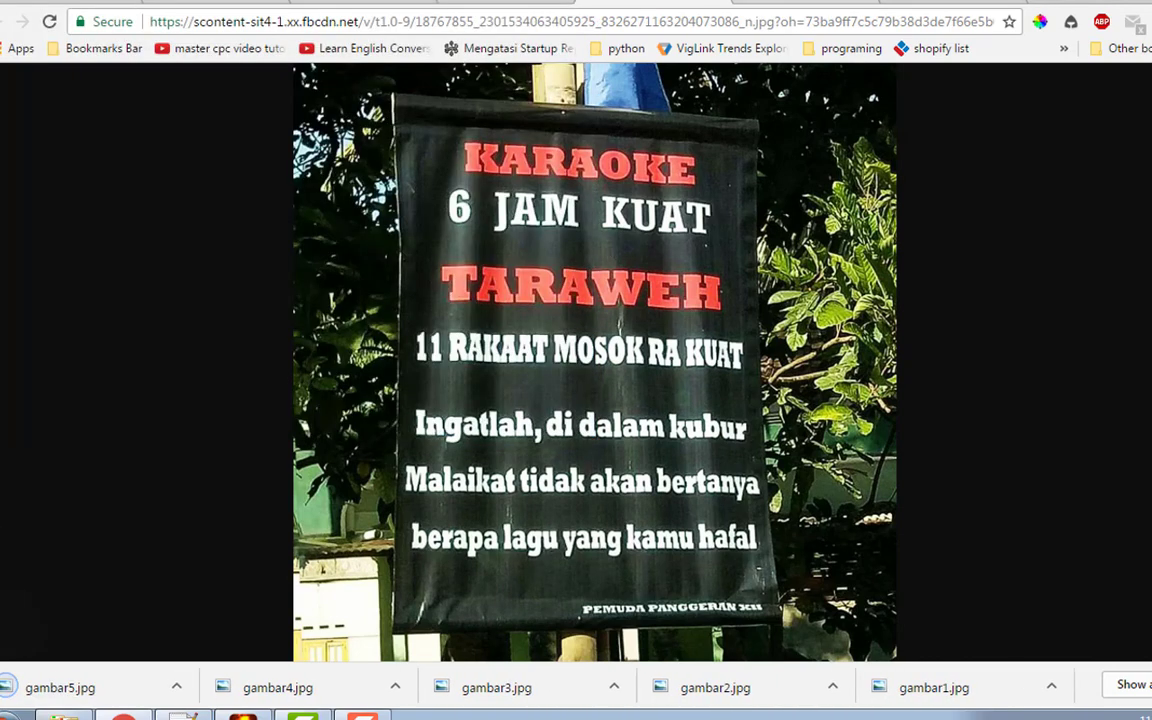
Save the "ANAK PINTAR" image as gambar6 in the "test image post" folder
key(ctrl+w)
right_click(628, 210)
click(700, 248)
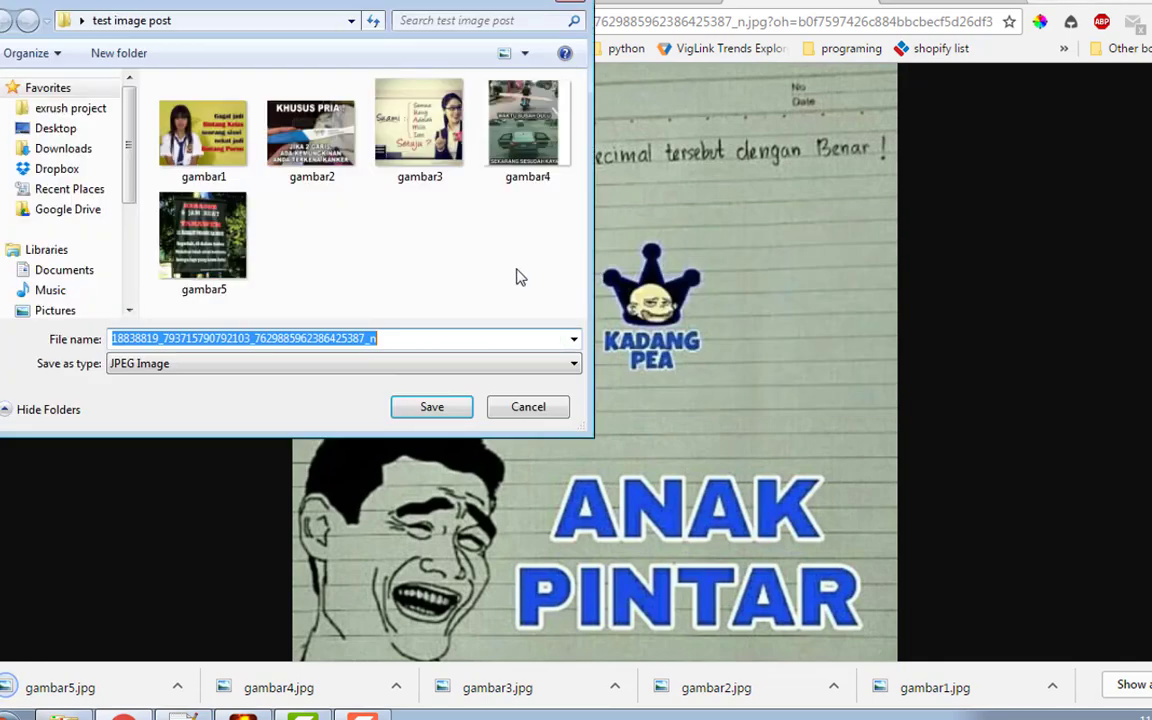
text(gambar6)
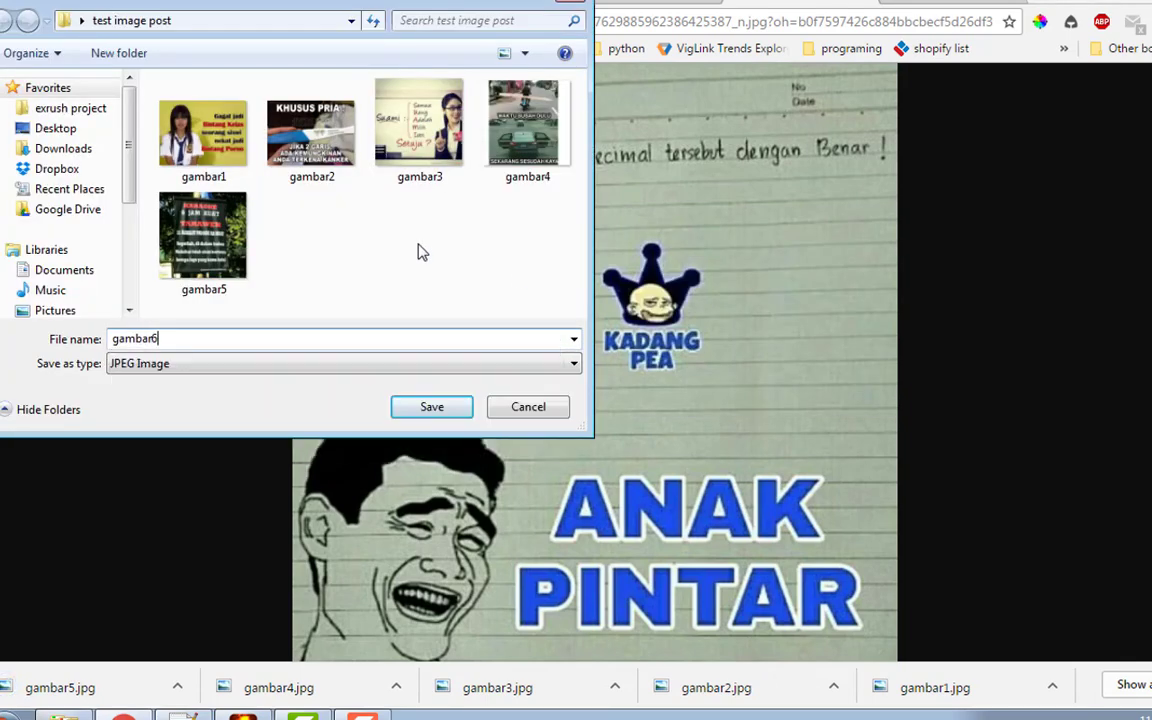
key(Return)
Try to save the green "SUNLIGHT" drink image as gambar6, declining to replace the existing file
key(ctrl+w)
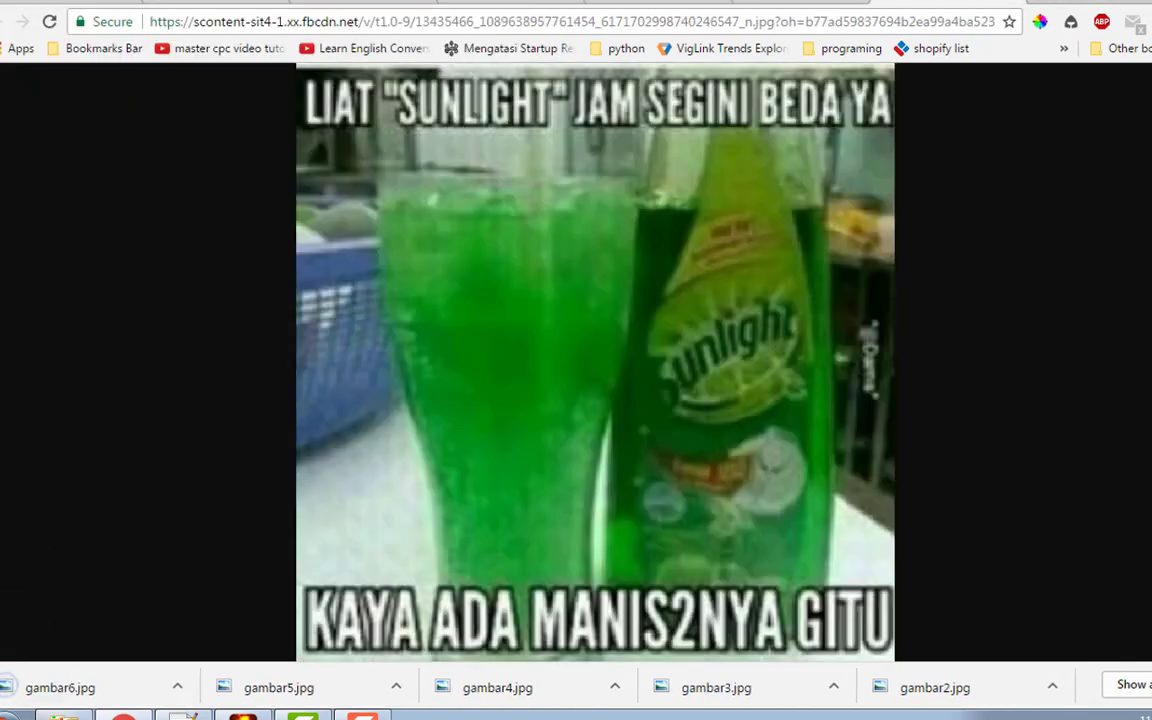
right_click(524, 184)
click(571, 221)
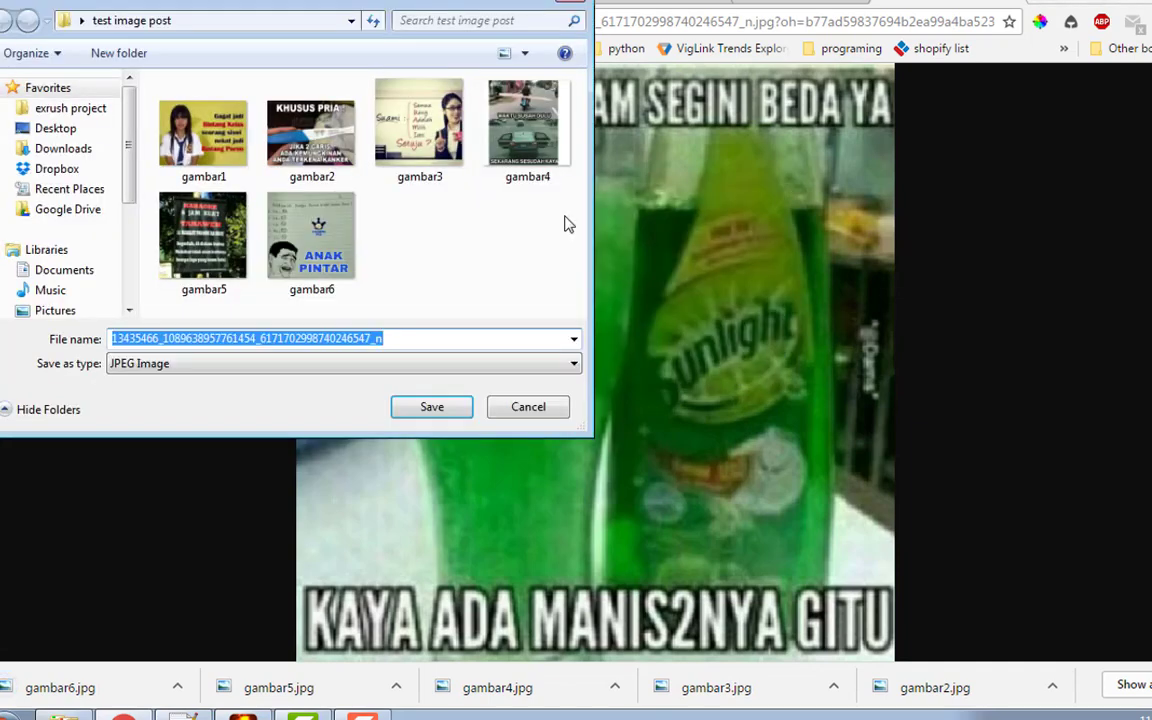
text(gambar)
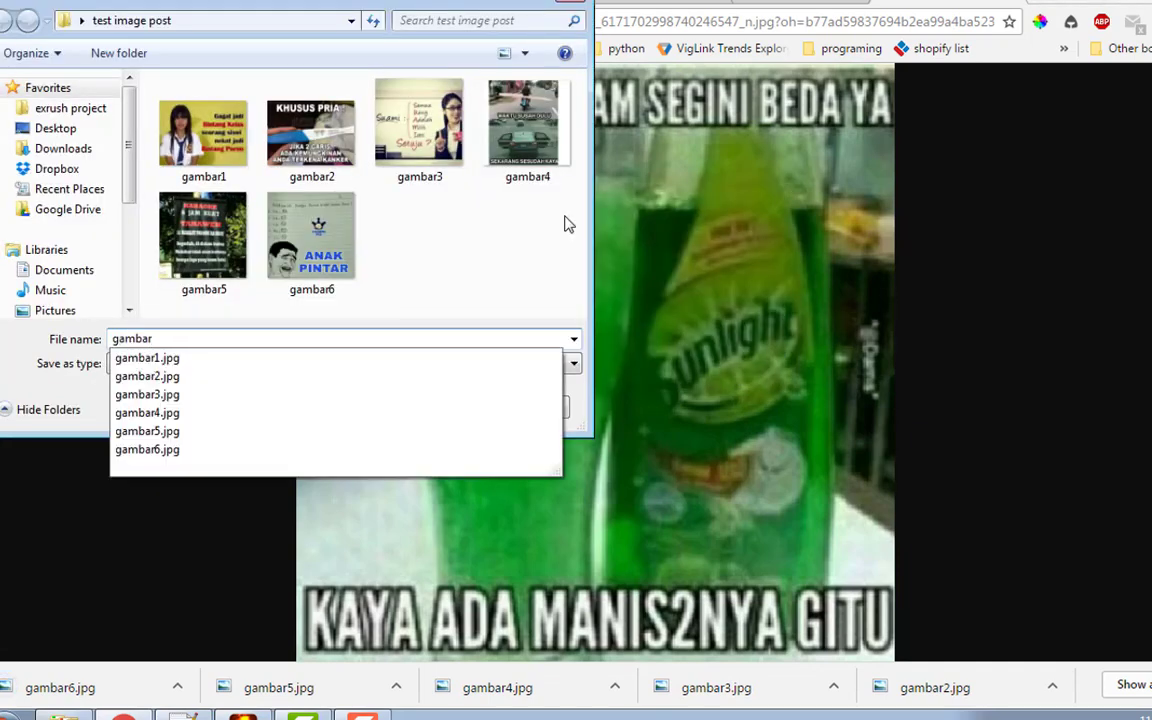
text(6)
key(Return)
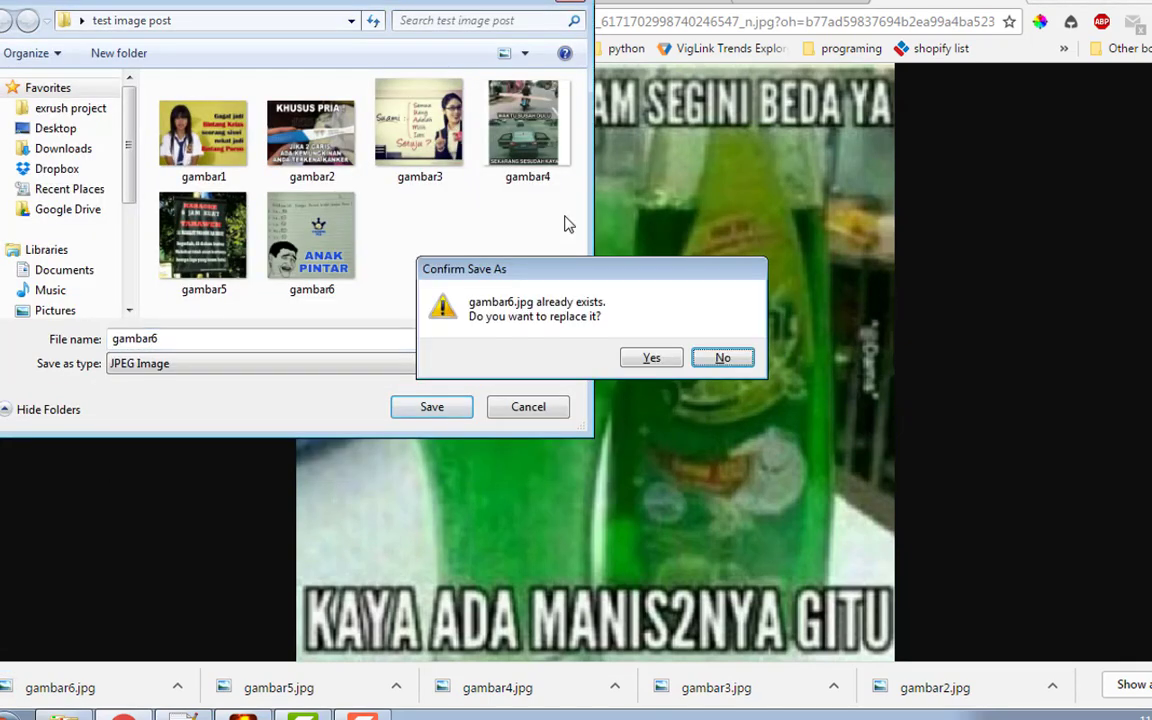
click(727, 362)
Change the file name of the "SUNLIGHT" image to gambar7 and save it in the "test image post" folder
click(386, 344)
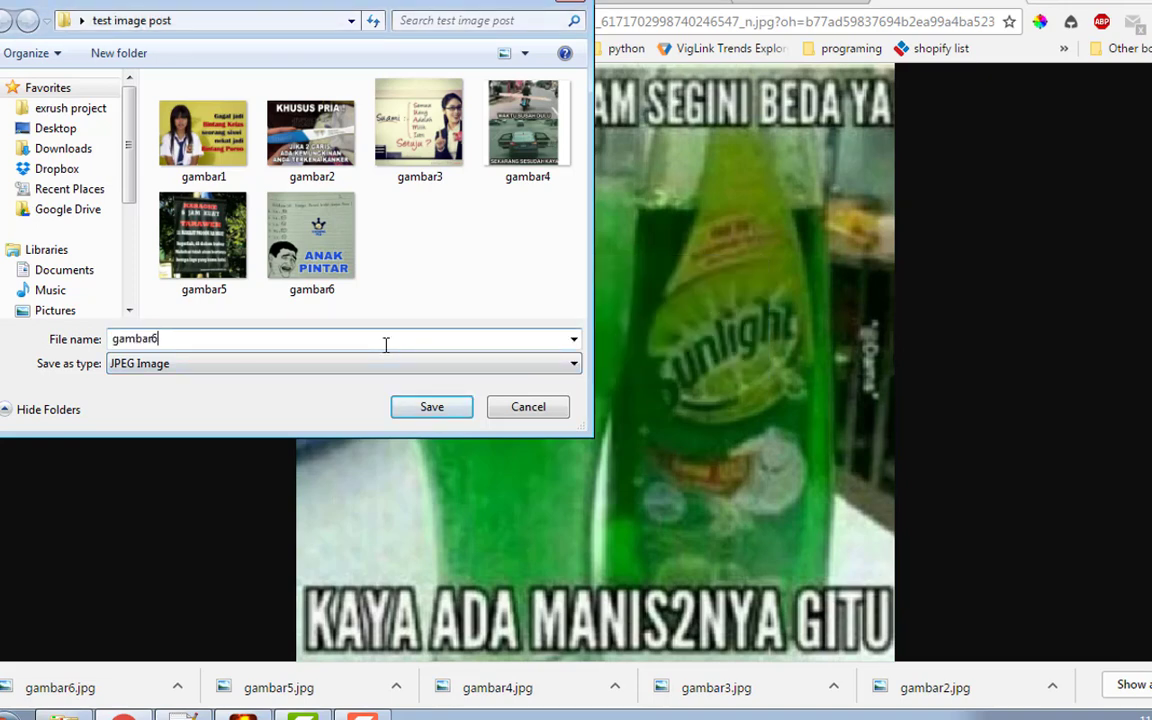
key(BackSpace)
text(7)
key(Return)
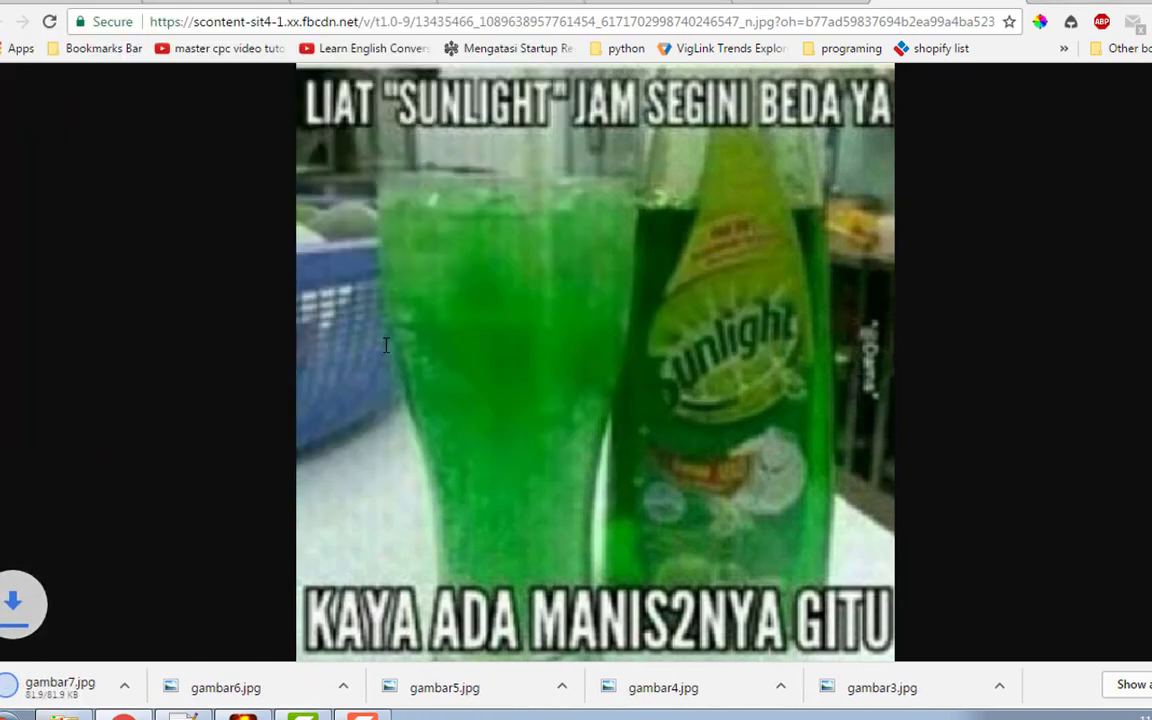
Close the browser tabs of the saved images and return to the Facebook photo page
click(906, 3)
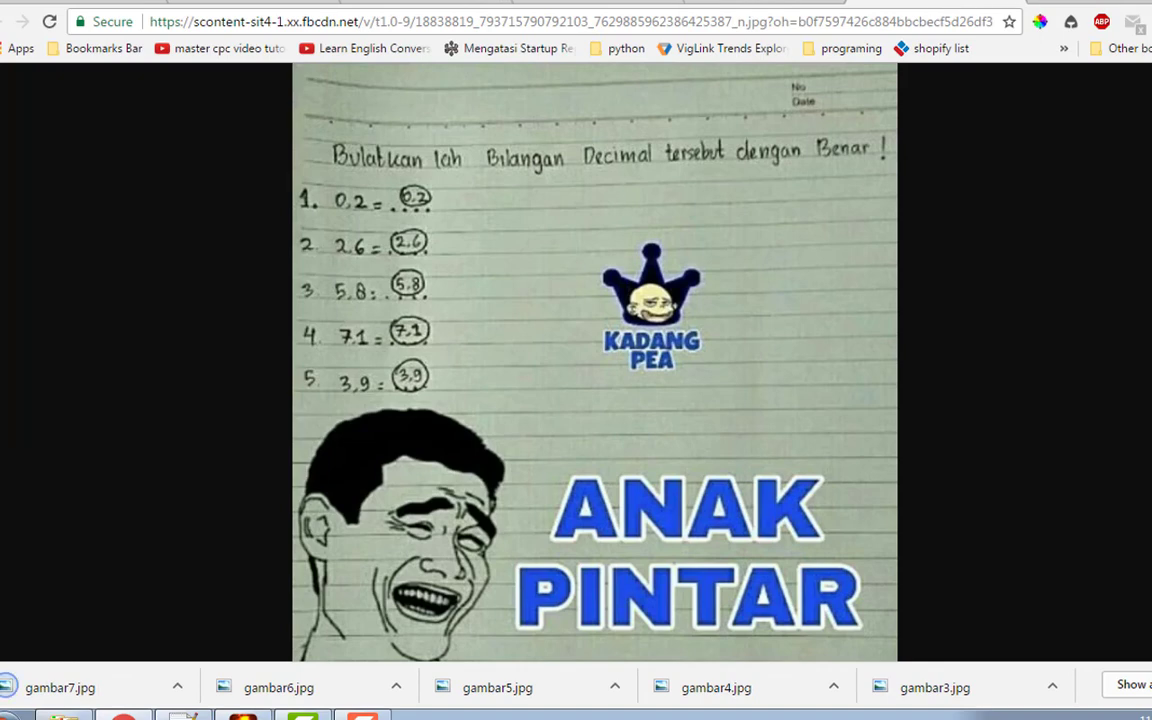
click(906, 4)
click(820, 3)
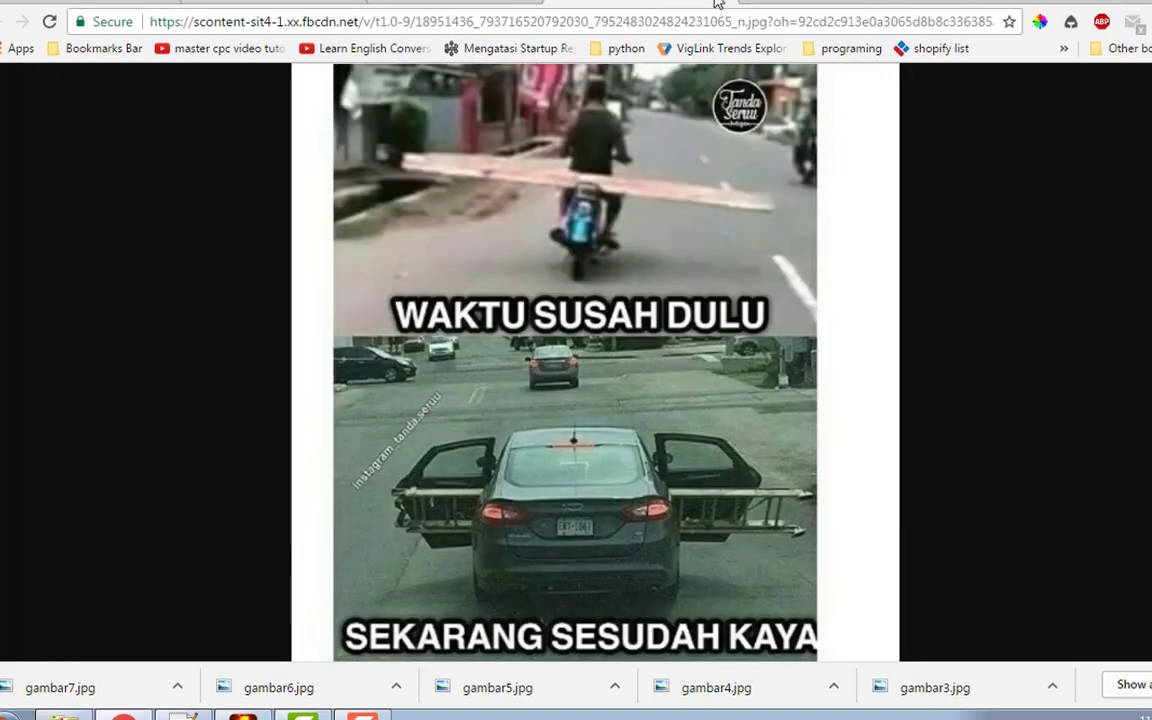
click(645, 3)
click(487, 4)
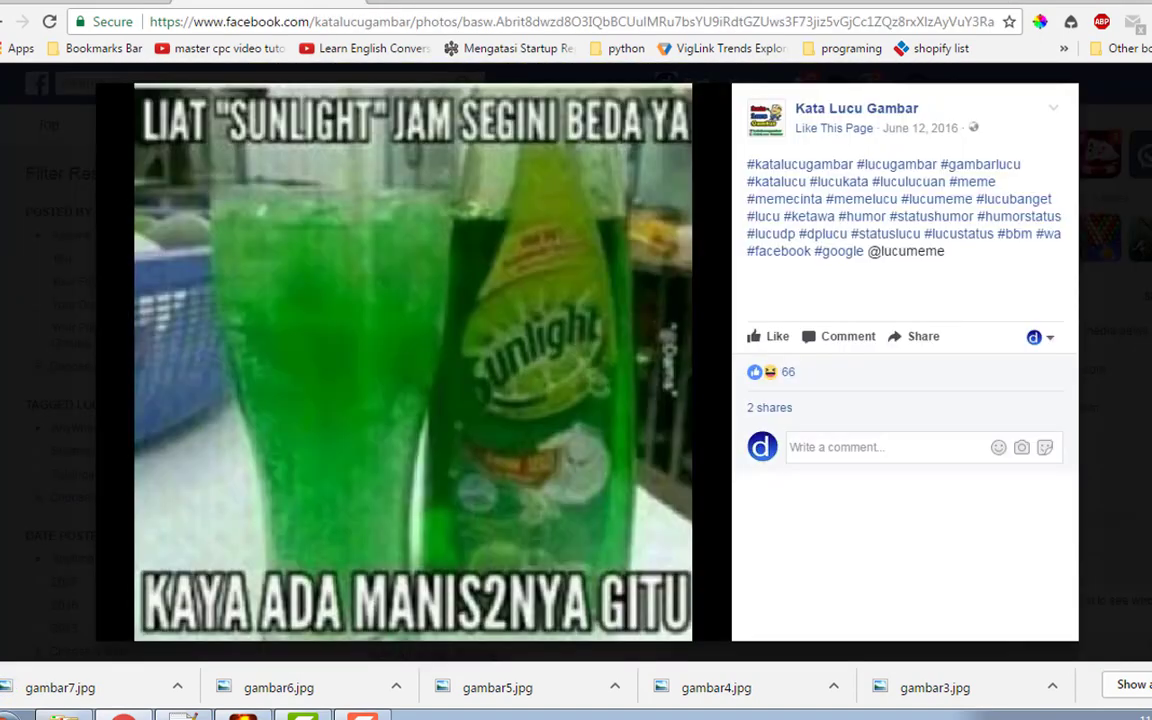
Switch to Advance Group Poster and load all seven images, gambar1 to gambar7, from the desktop folder "test image post" into the post
key(alt+Tab)
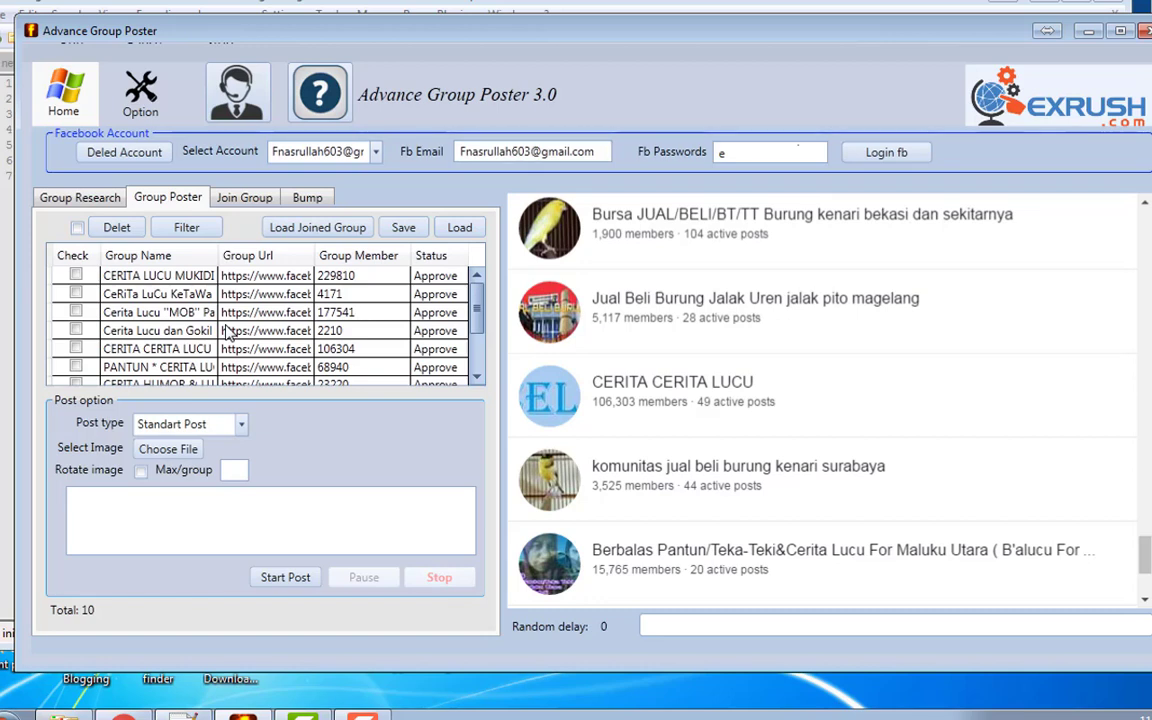
click(175, 455)
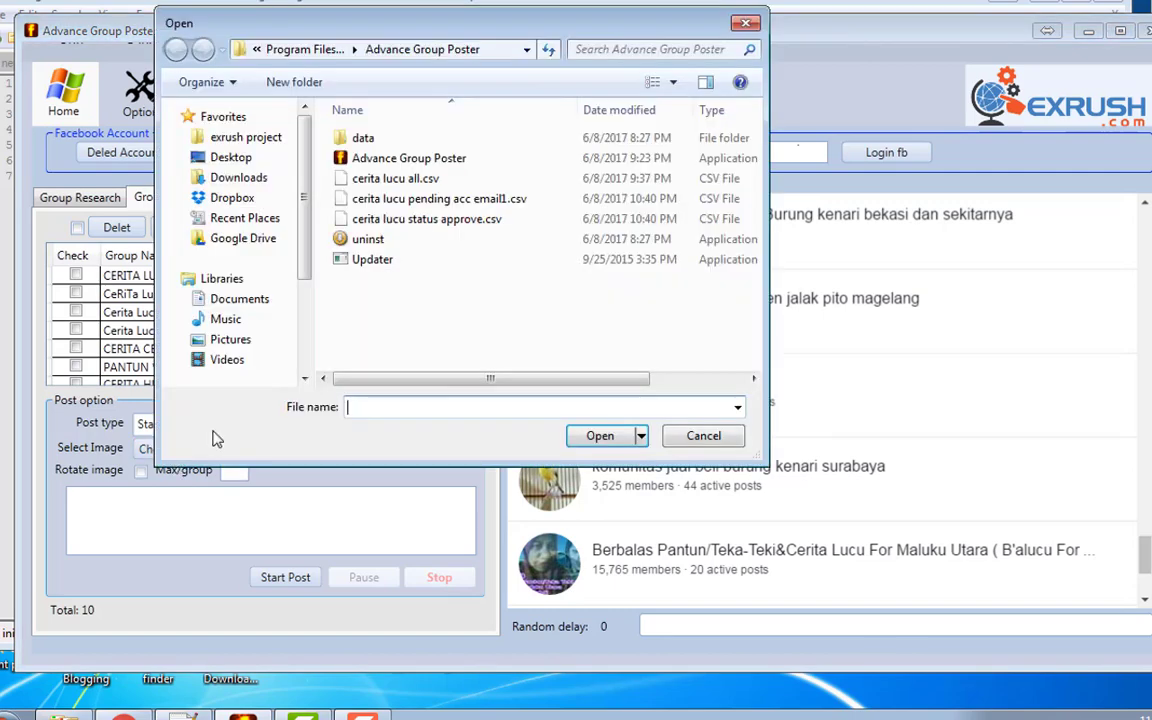
click(222, 158)
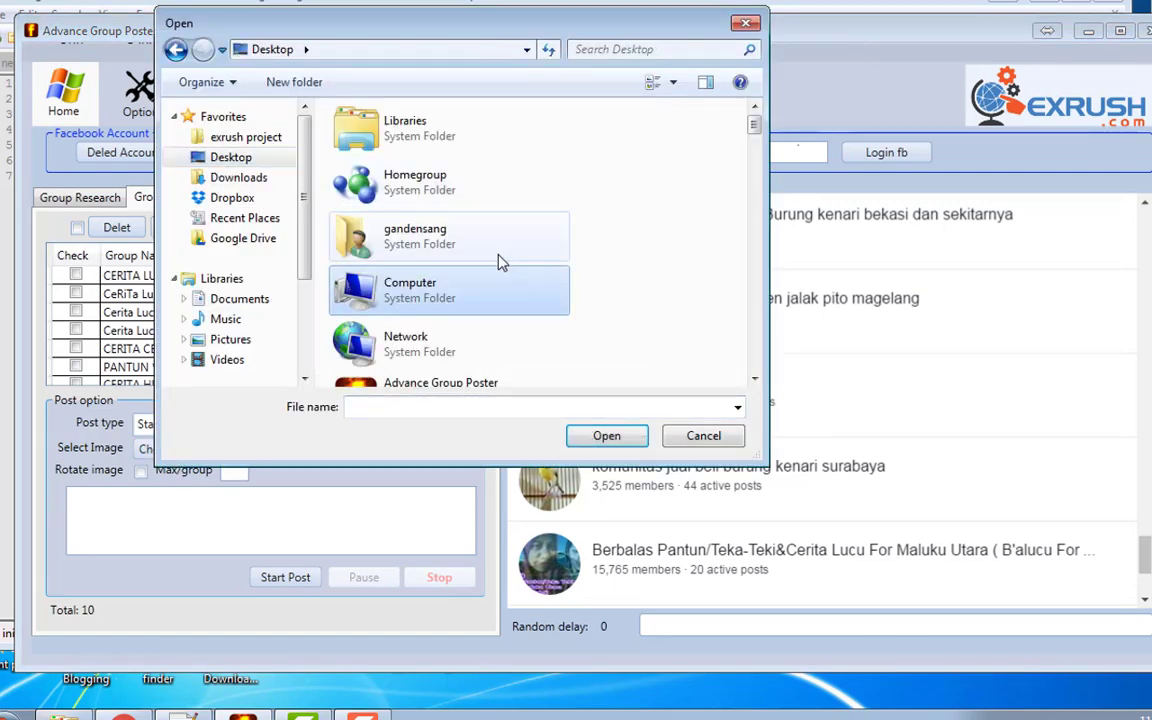
scroll(499, 260, down, 3)
scroll(505, 290, down, 5)
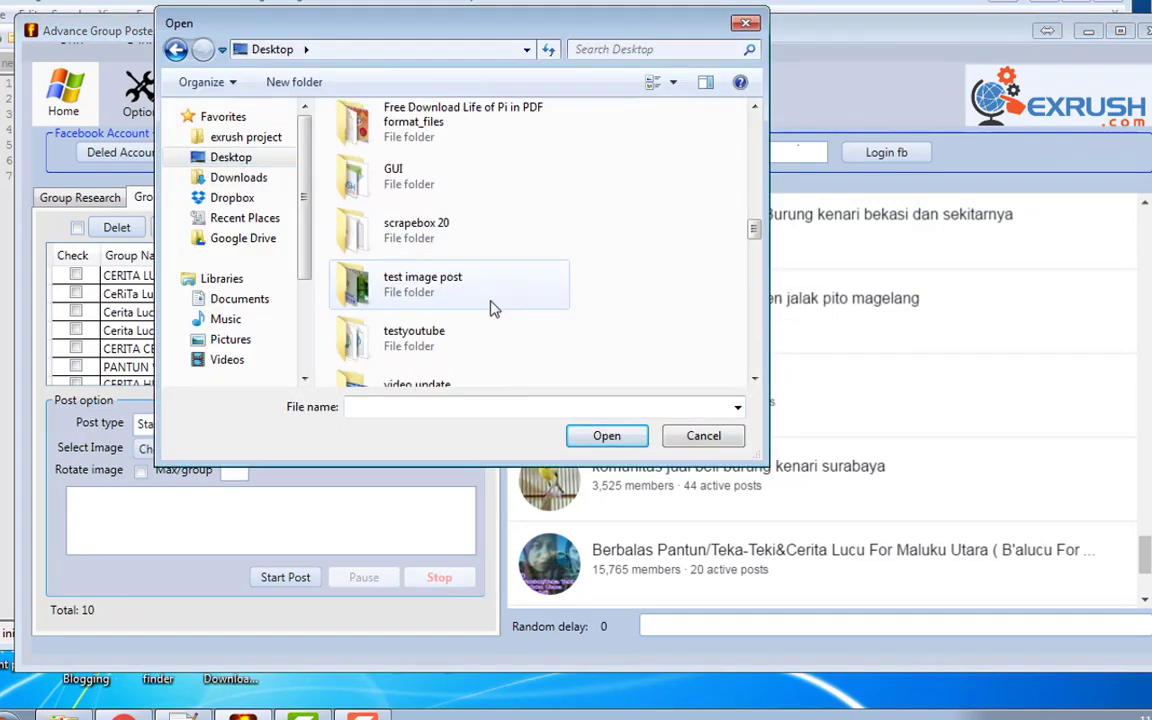
double_click(489, 304)
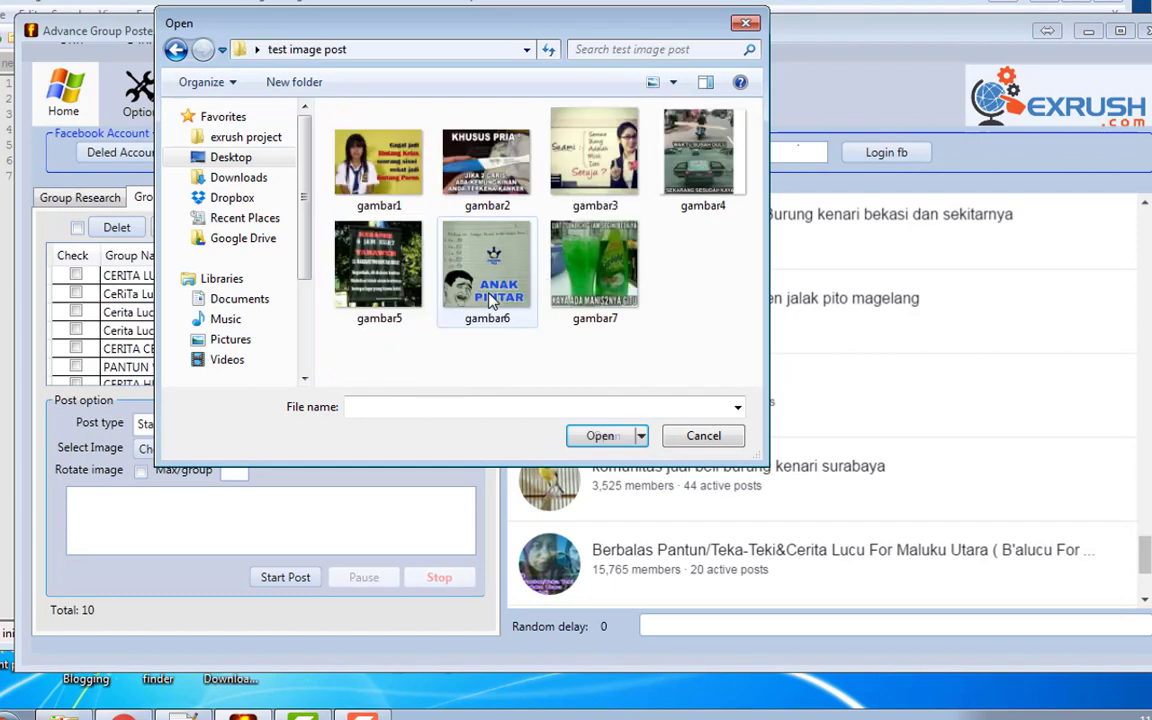
click(610, 297)
key(ctrl+a)
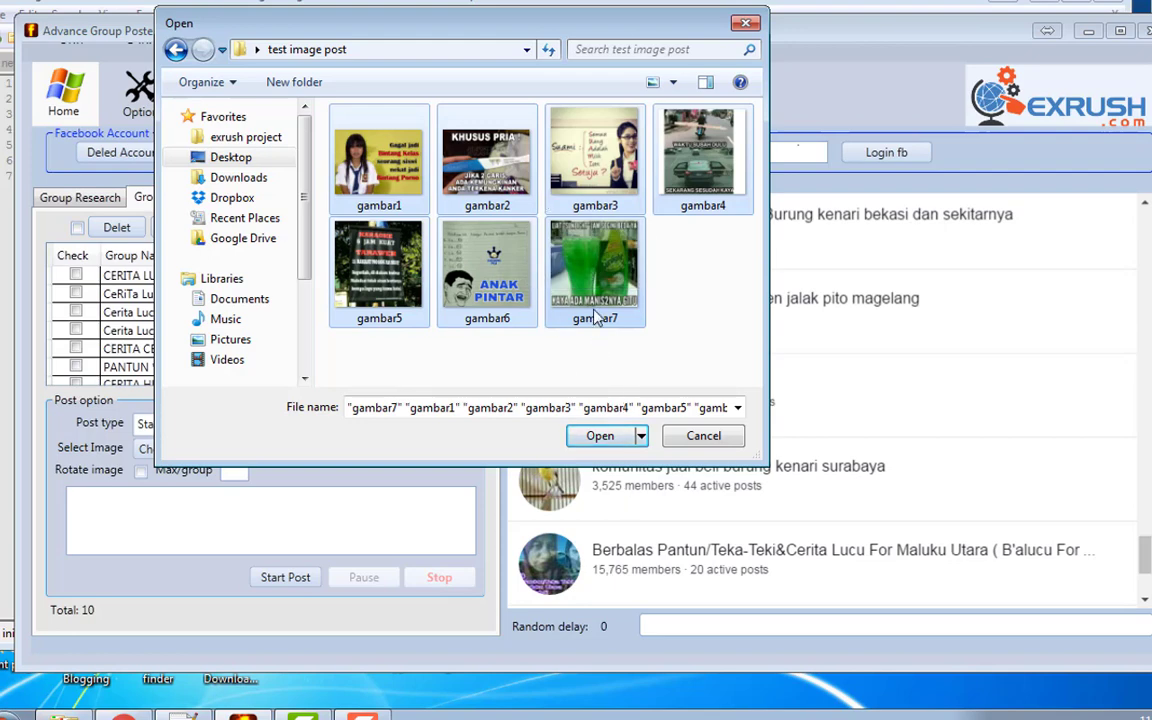
click(600, 436)
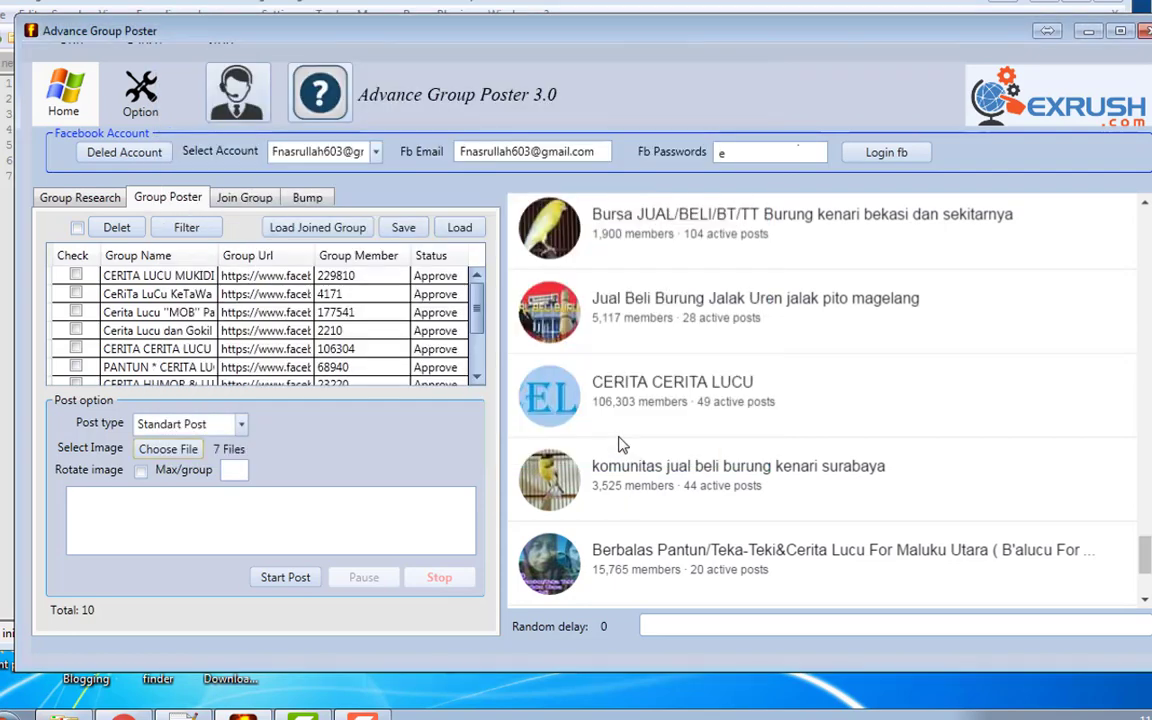
Enable the Rotate image option for the selected post images
click(141, 471)
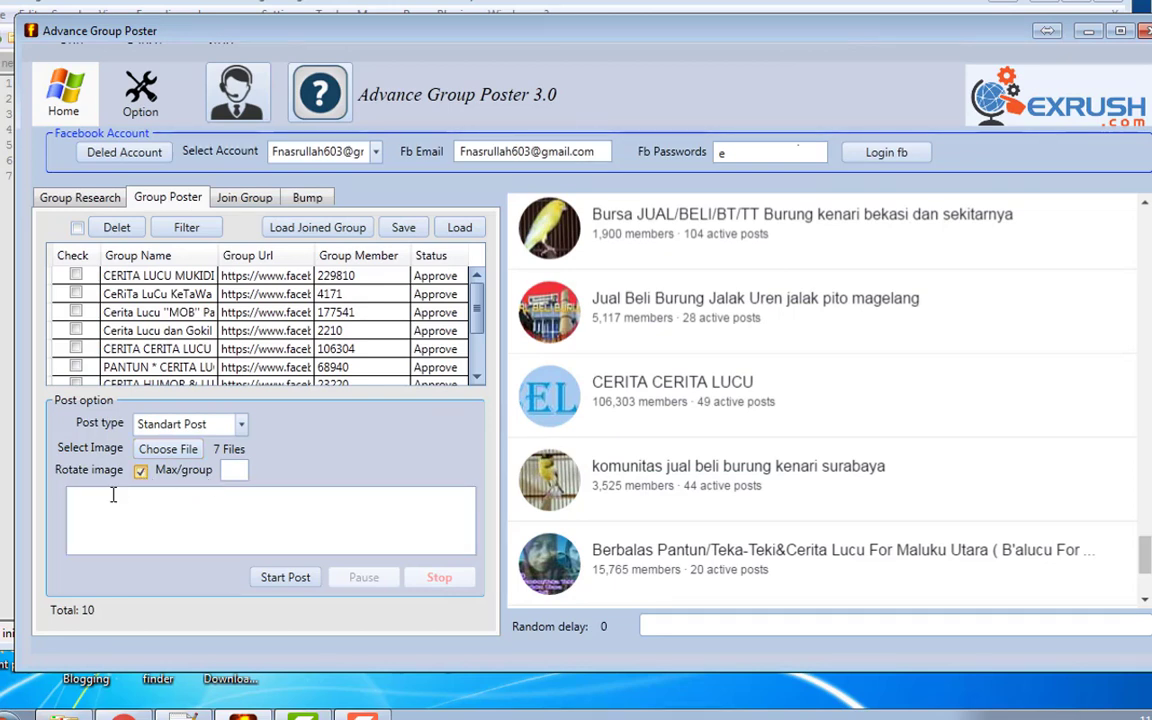
click(181, 519)
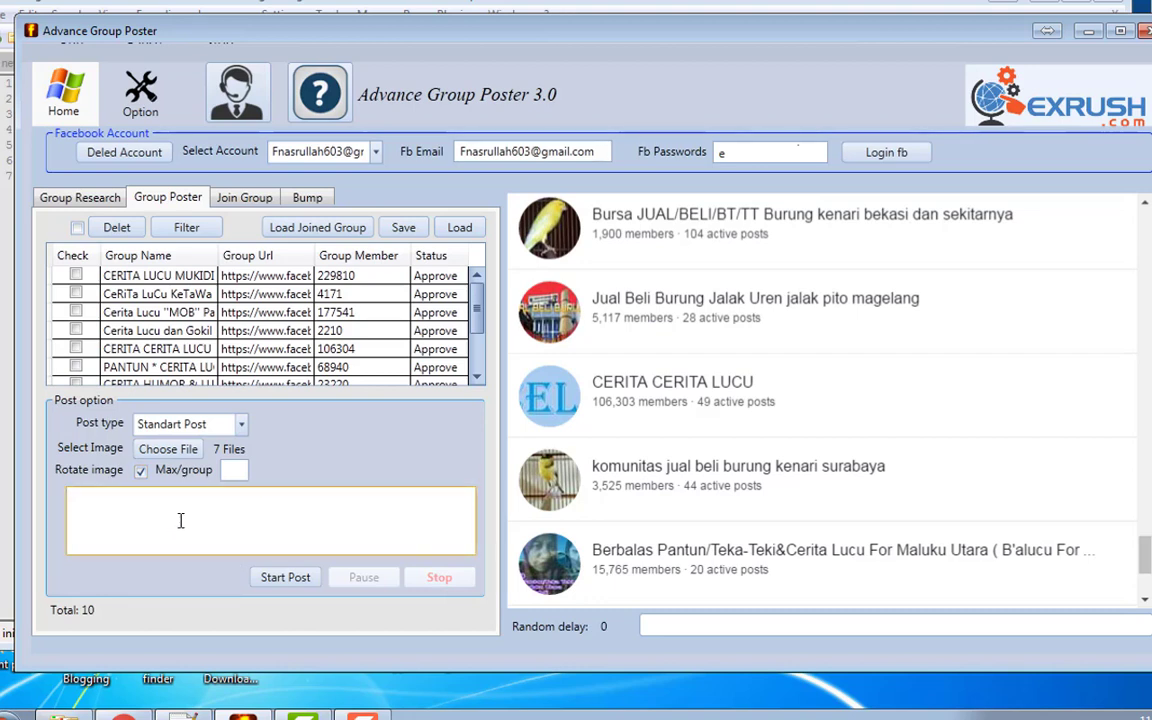
click(237, 471)
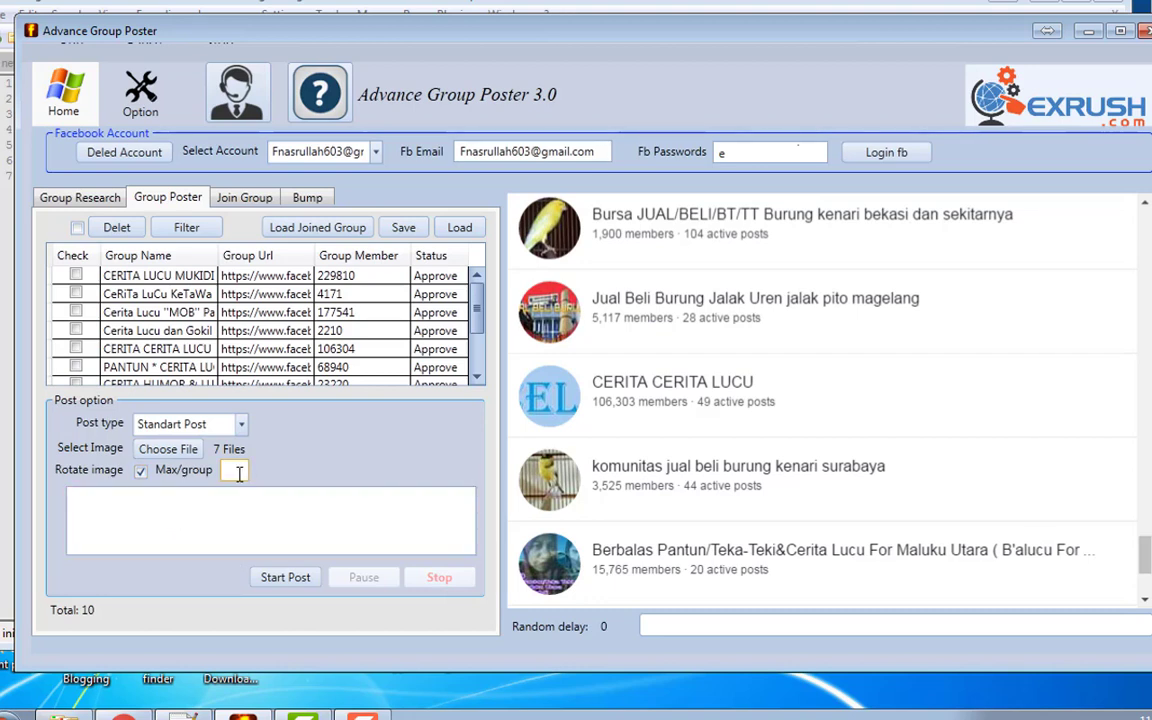
Begin the post message with the spintax group "{wkakakak|hahahha|busyet}"
click(205, 513)
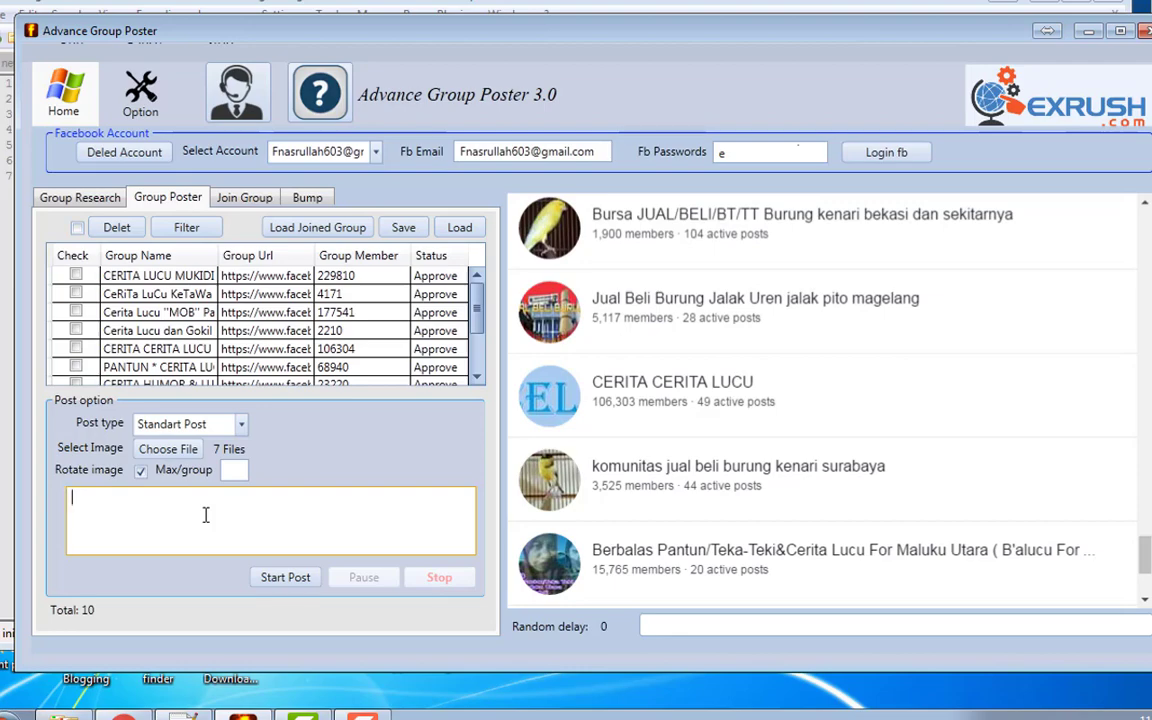
text({wkakakak)
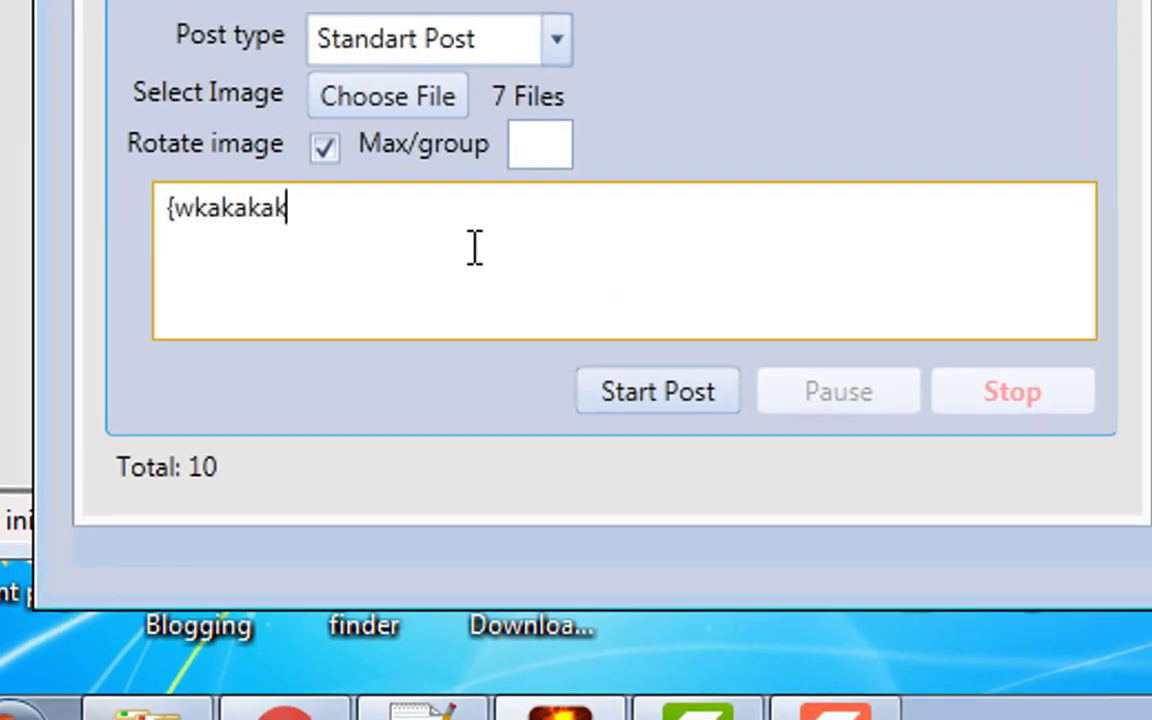
text(|hahahha|b)
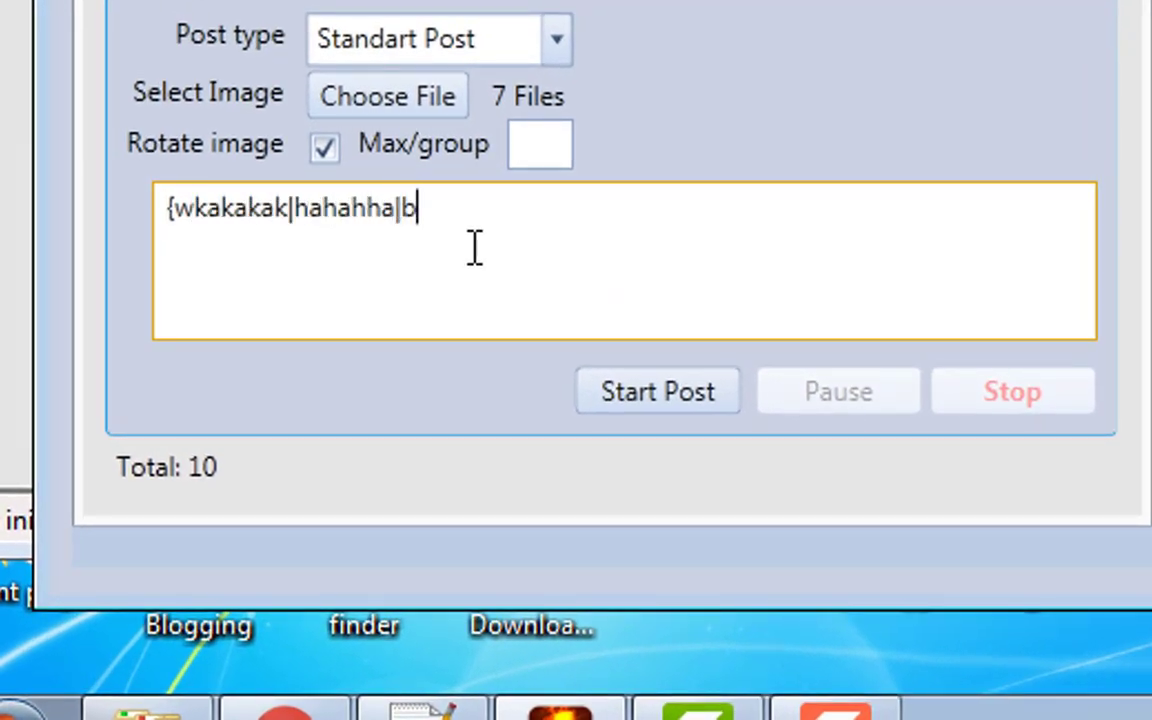
text(usyet} ngaka)
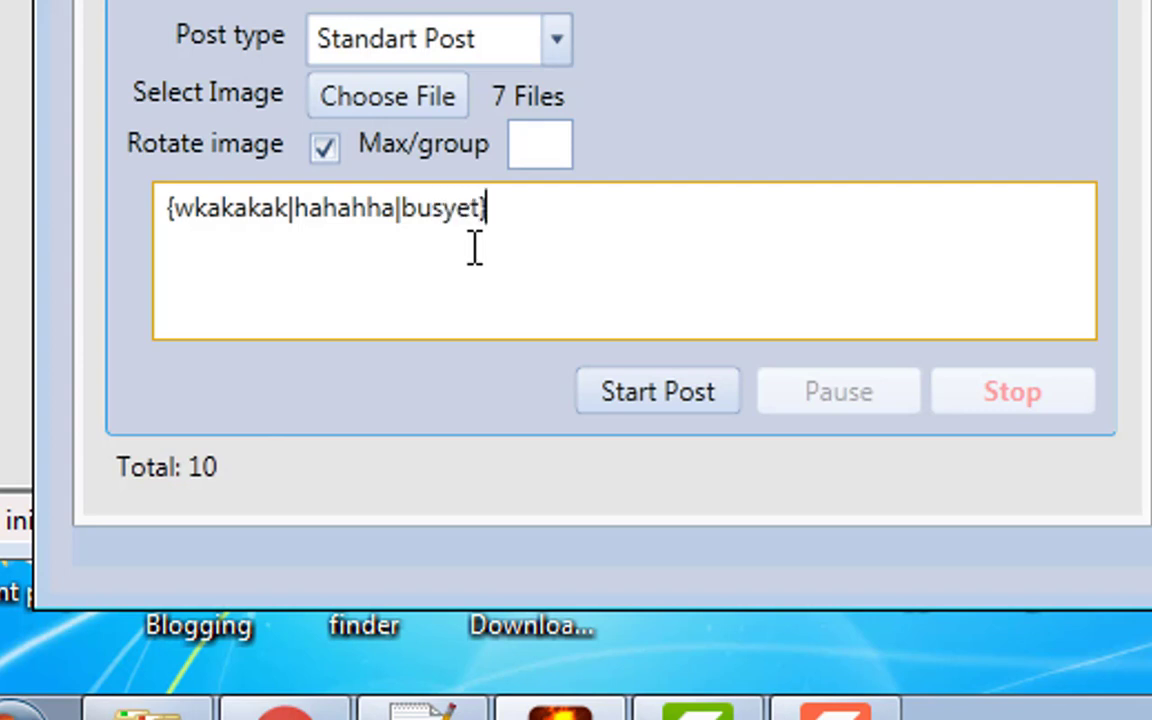
key(BackSpace)
key(BackSpace)
key(BackSpace)
key(BackSpace)
key(BackSpace)
key(BackSpace)
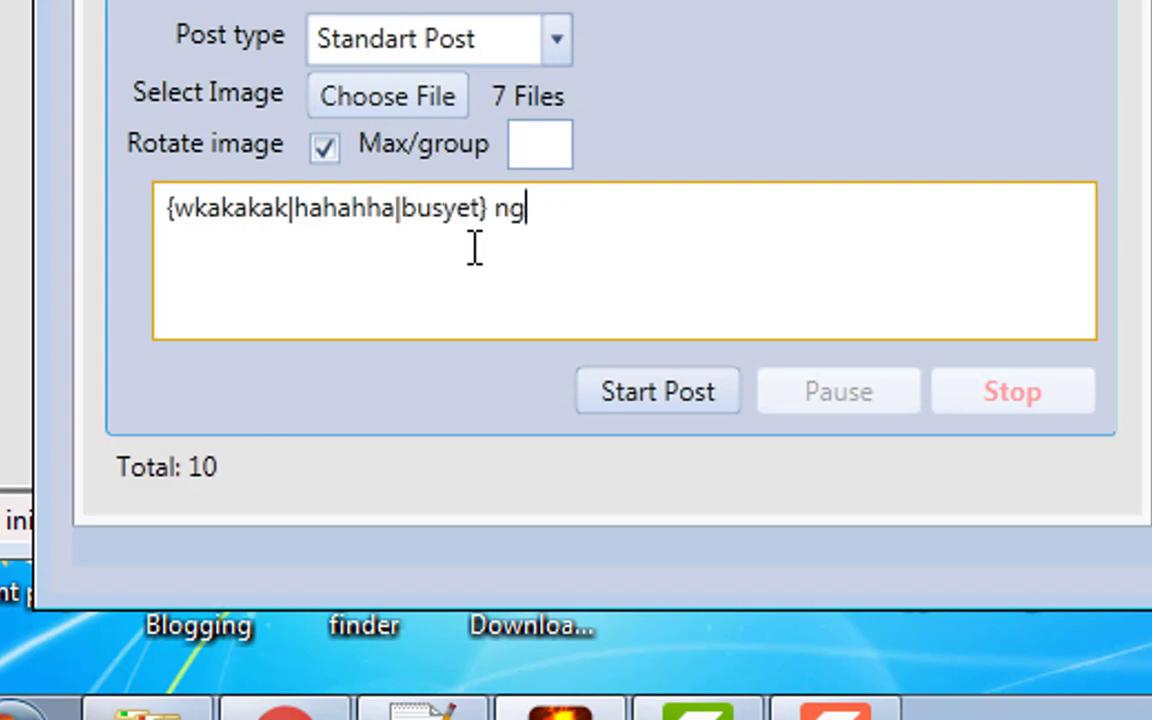
Add the second spintax group "{ngakak|ngakak guling 2}" to the first line of the post message
text({nga)
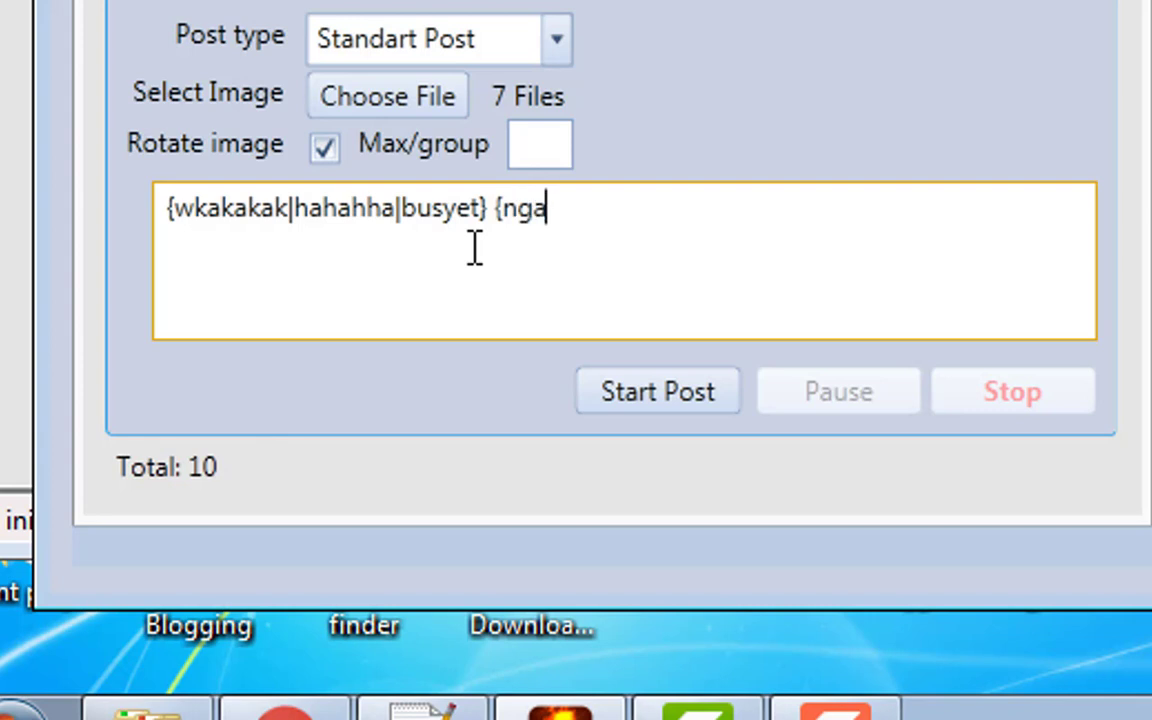
text(kak|nga)
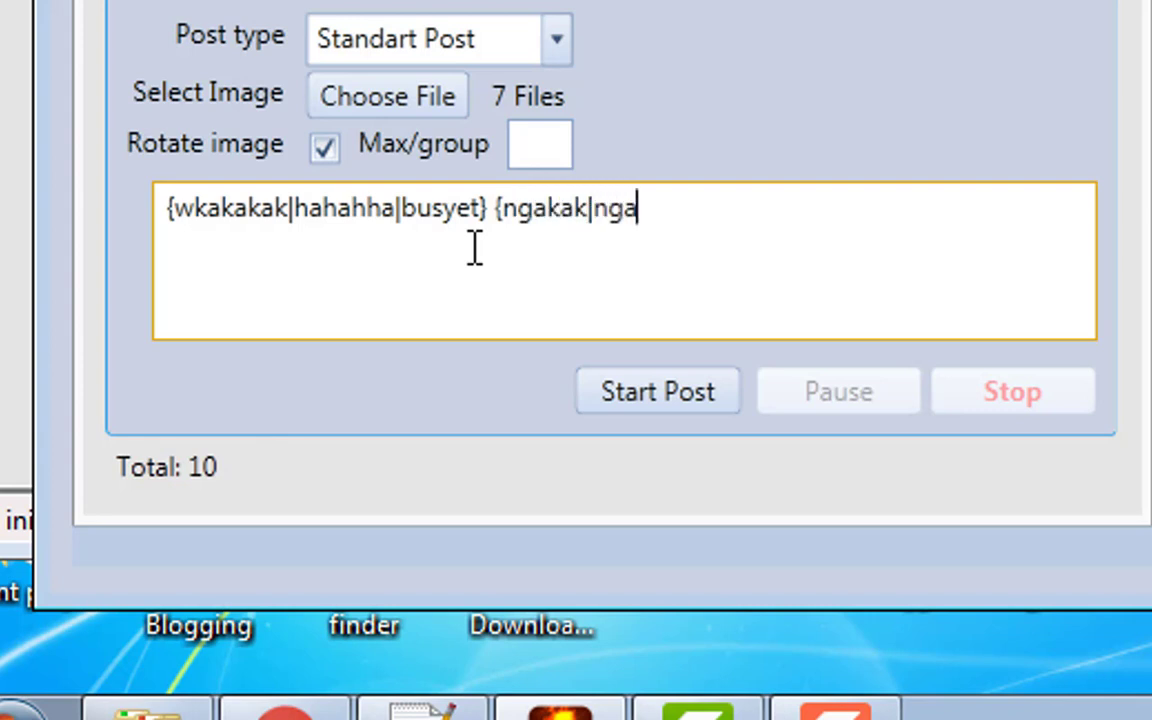
text(kak guli)
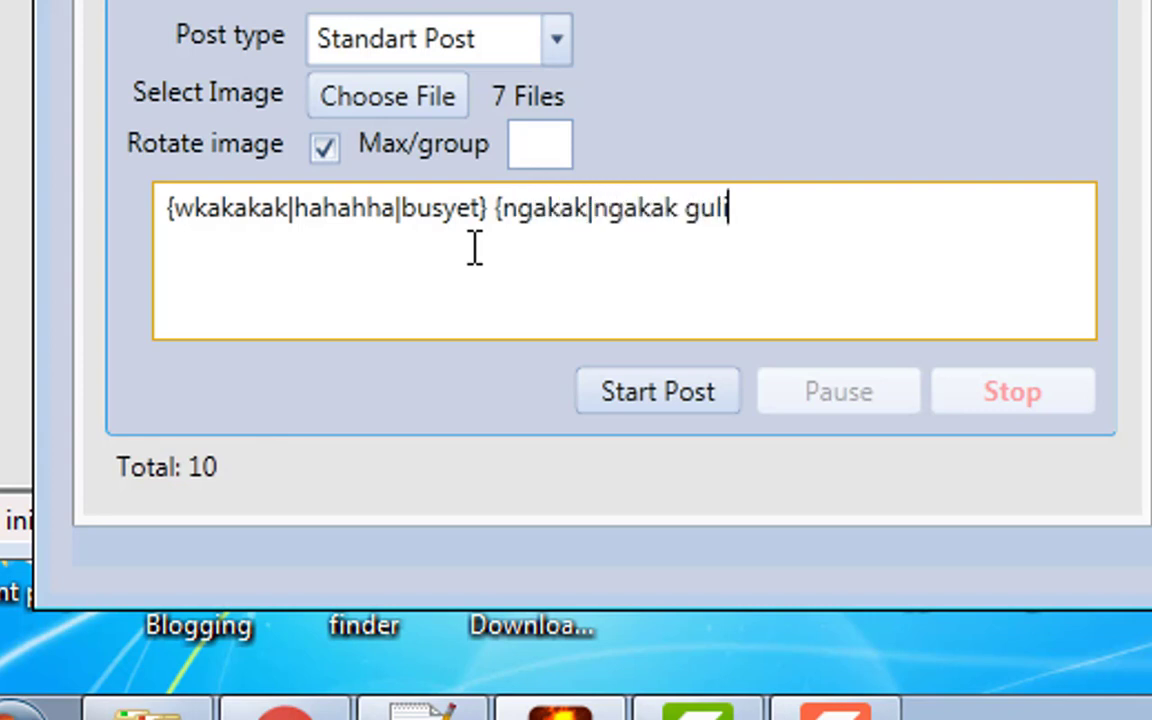
text(ng )
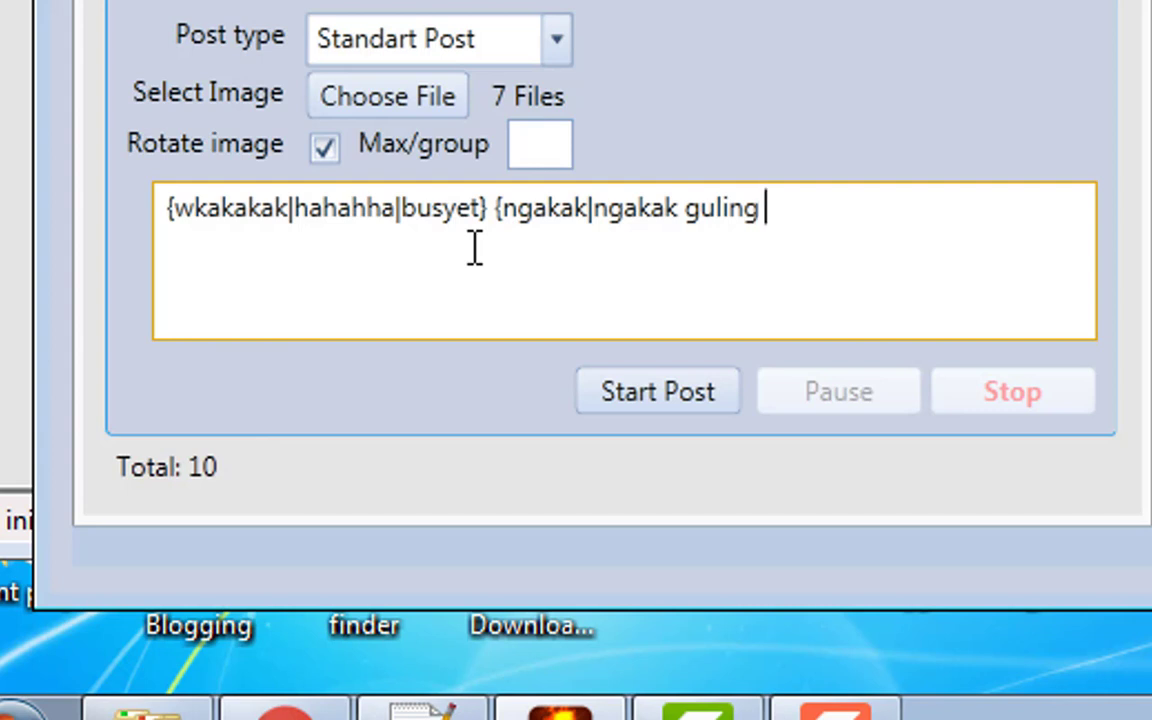
text(2})
Add a second line to the post message reading "jangan lupa share ya"
key(Return)
text(j)
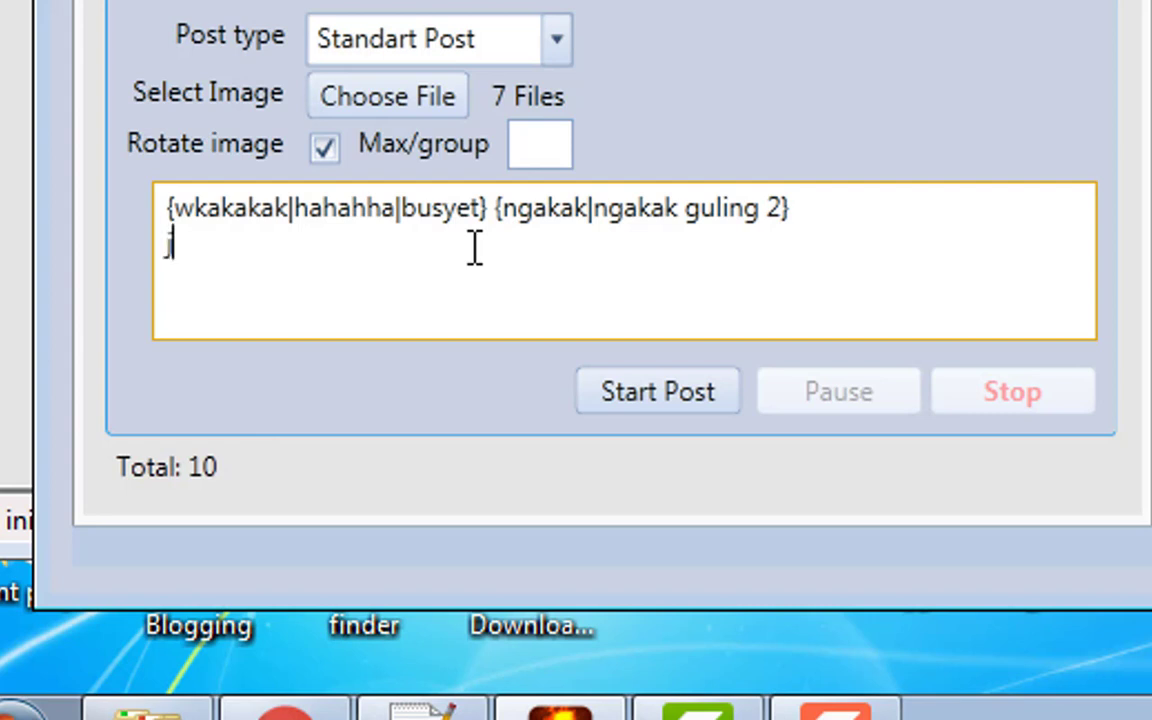
text(angan lupa )
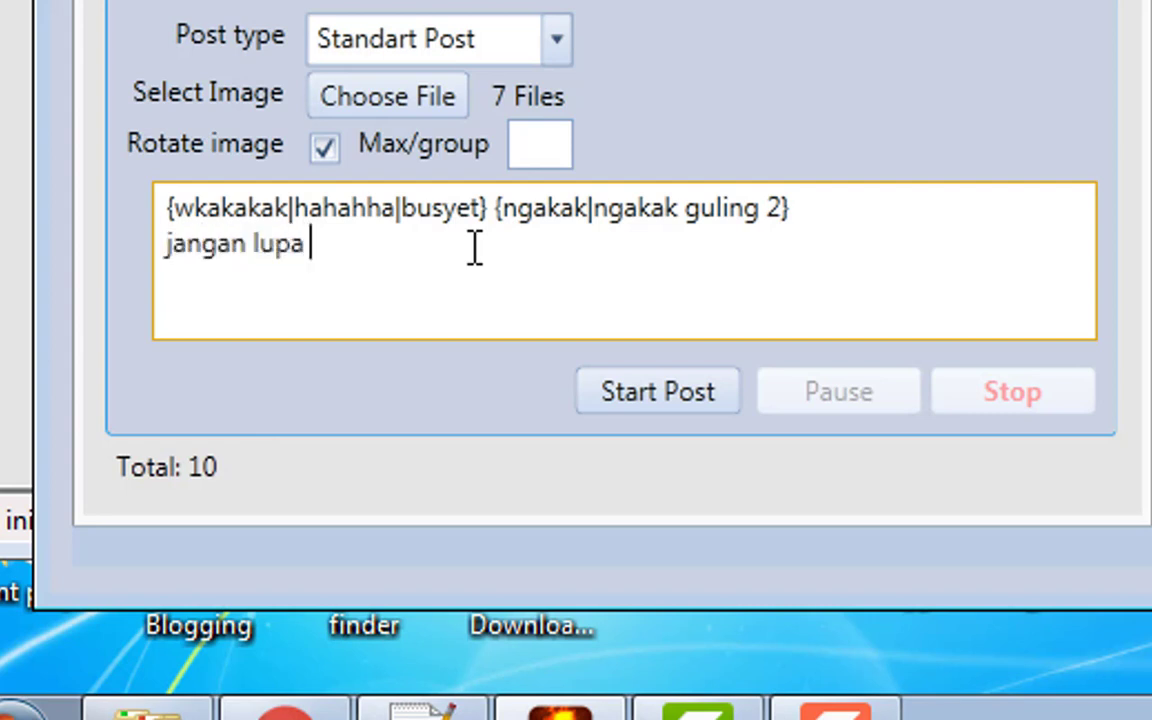
text(share ya)
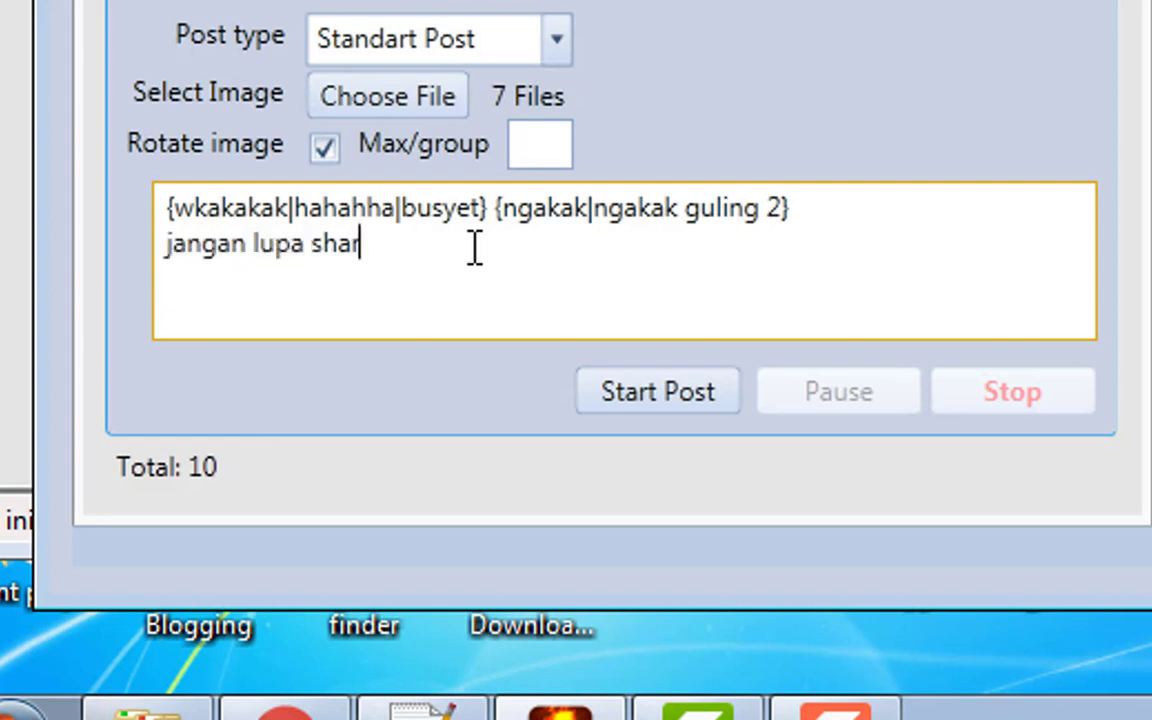
Turn the word "share" in the message's second line into the spintax group "{like|komen|share}"
key(Left)
key(Left)
key(Left)
key(Left)
key(Left)
key(Left)
key(Left)
key(Left)
text({like|)
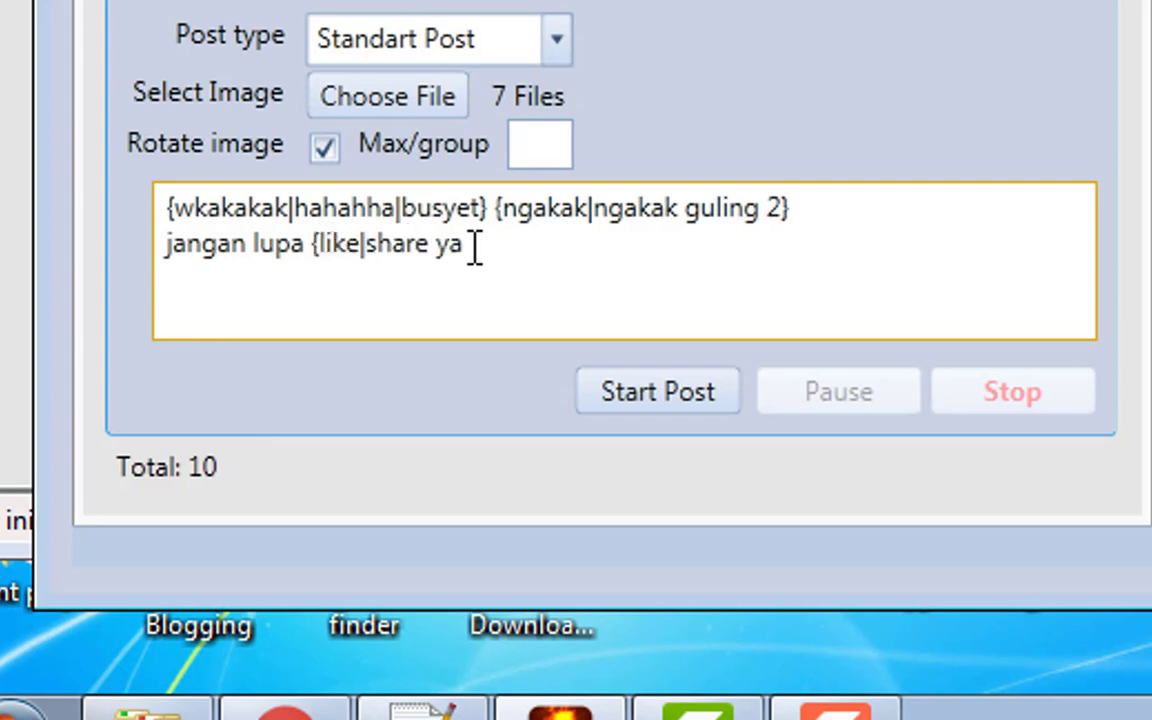
text(komen)
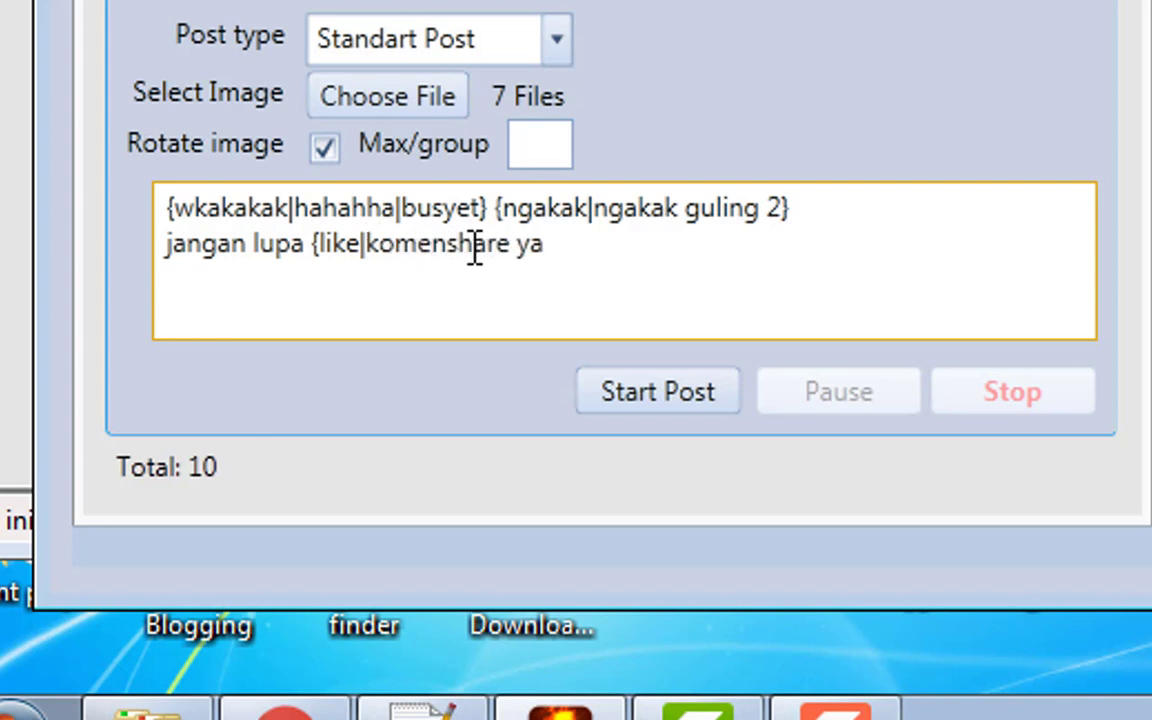
text(|)
key(Right)
key(Right)
text(})
key(Left)
key(Left)
key(Left)
key(Left)
key(Left)
key(Left)
key(Left)
key(Left)
key(Left)
key(Left)
key(Left)
key(Left)
key(Left)
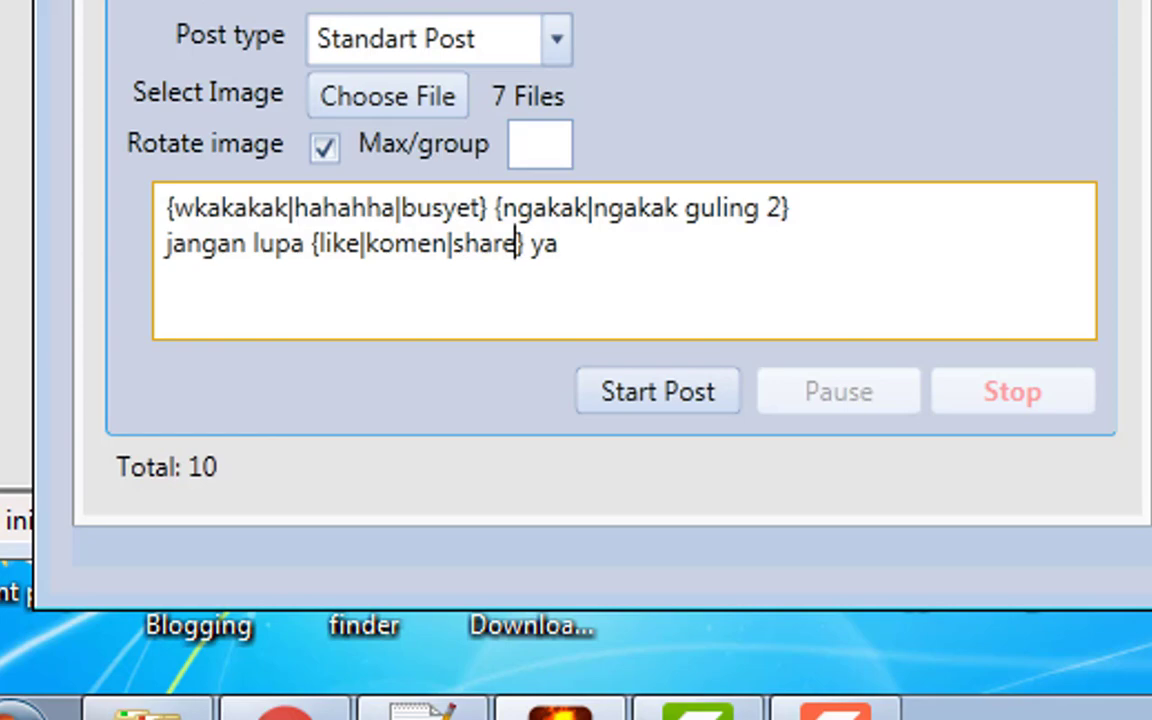
key(Left)
key(Left)
key(Left)
key(Left)
key(Left)
key(Left)
key(Left)
key(Left)
key(Left)
key(Left)
key(Left)
key(Right)
key(Right)
key(Right)
key(Right)
key(Right)
key(Right)
key(Right)
key(Right)
key(Right)
key(Right)
key(Right)
key(Right)
key(Right)
key(Right)
key(Right)
key(Right)
key(Right)
key(Right)
key(Right)
key(Right)
key(Right)
key(Right)
key(Right)
key(Right)
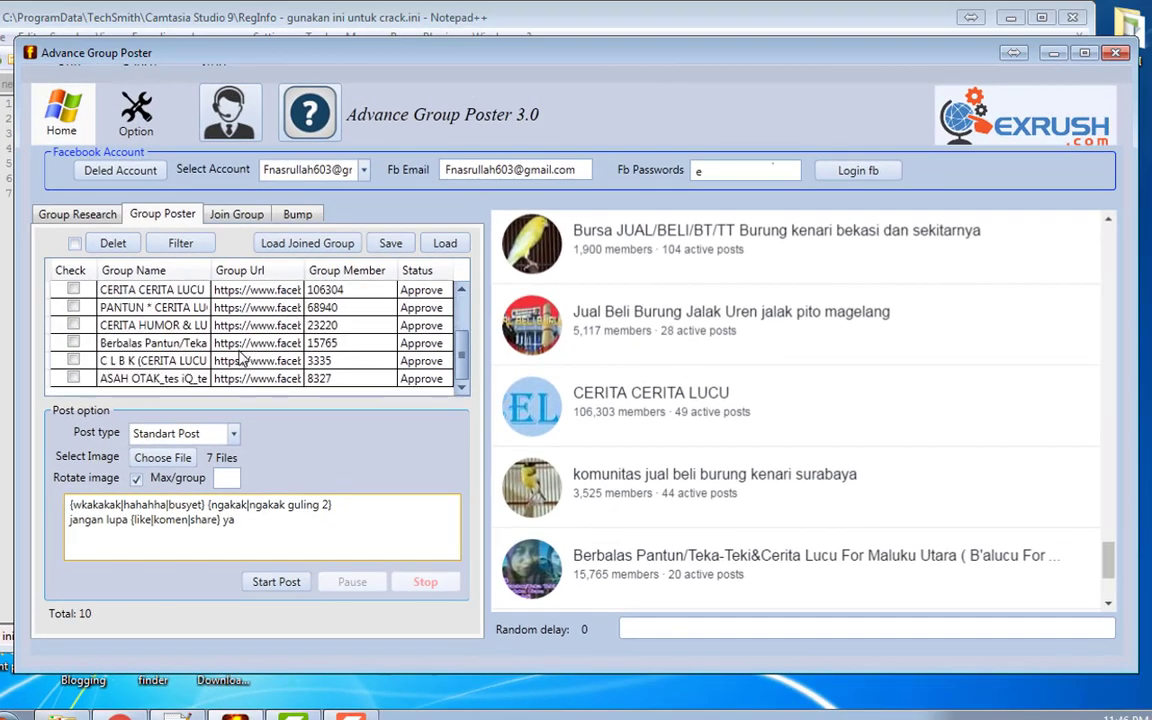
Select all groups in the group list and start posting to them
scroll(240, 360, up, 2)
click(74, 244)
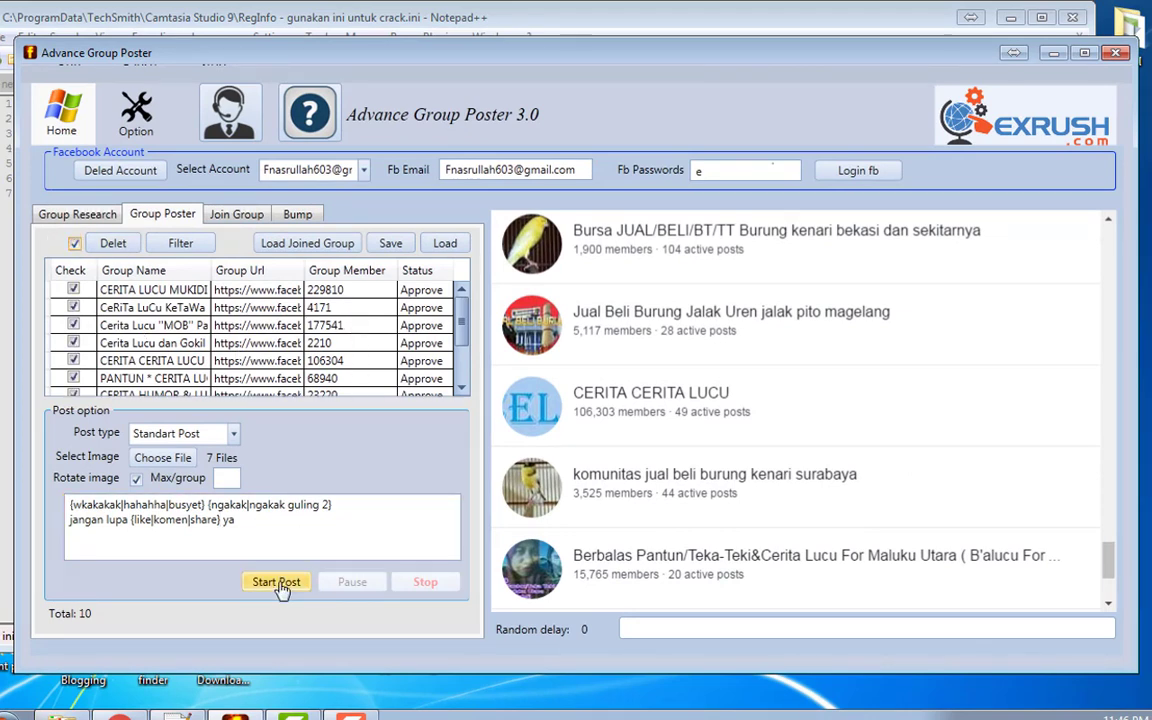
click(277, 583)
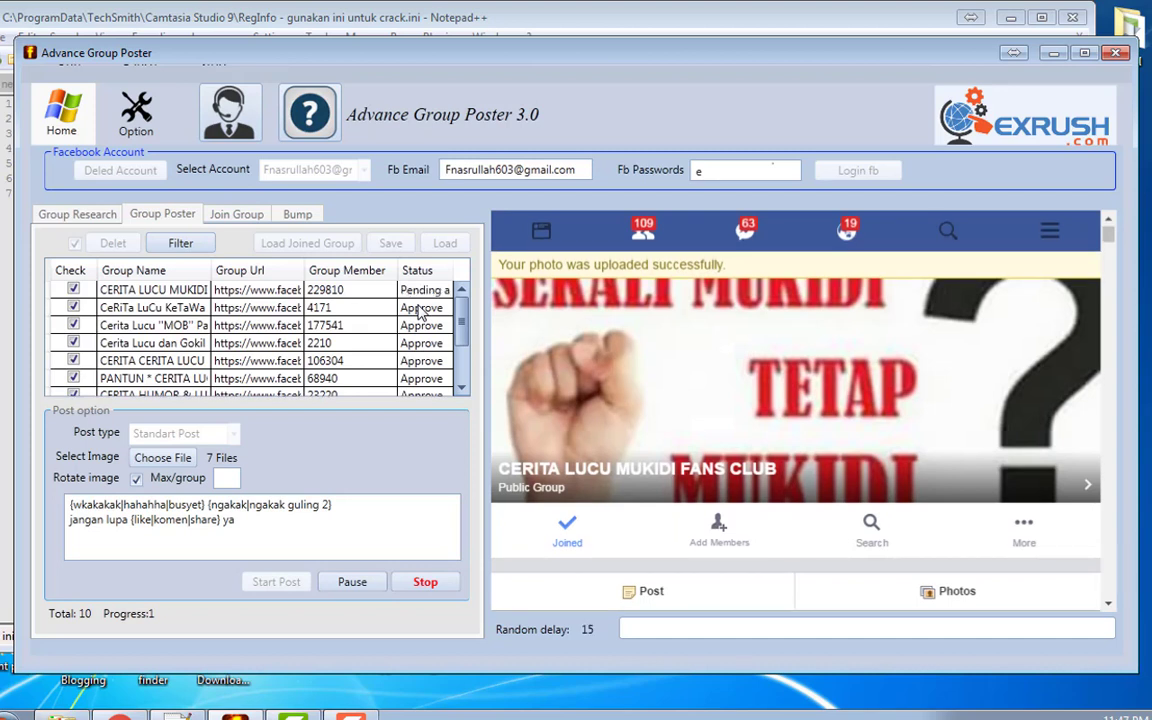
Widen the Status column and copy the post link from the "CeRiTa LuCu KeTaWa" group's row
drag(397, 267, 376, 263)
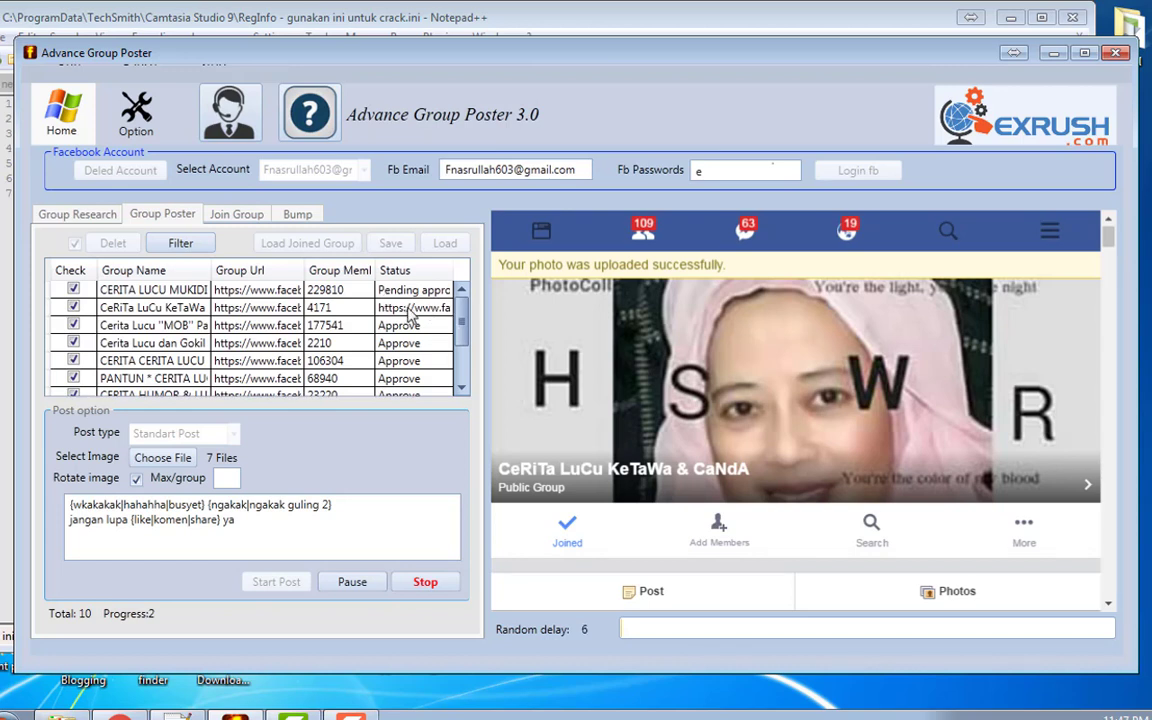
click(408, 314)
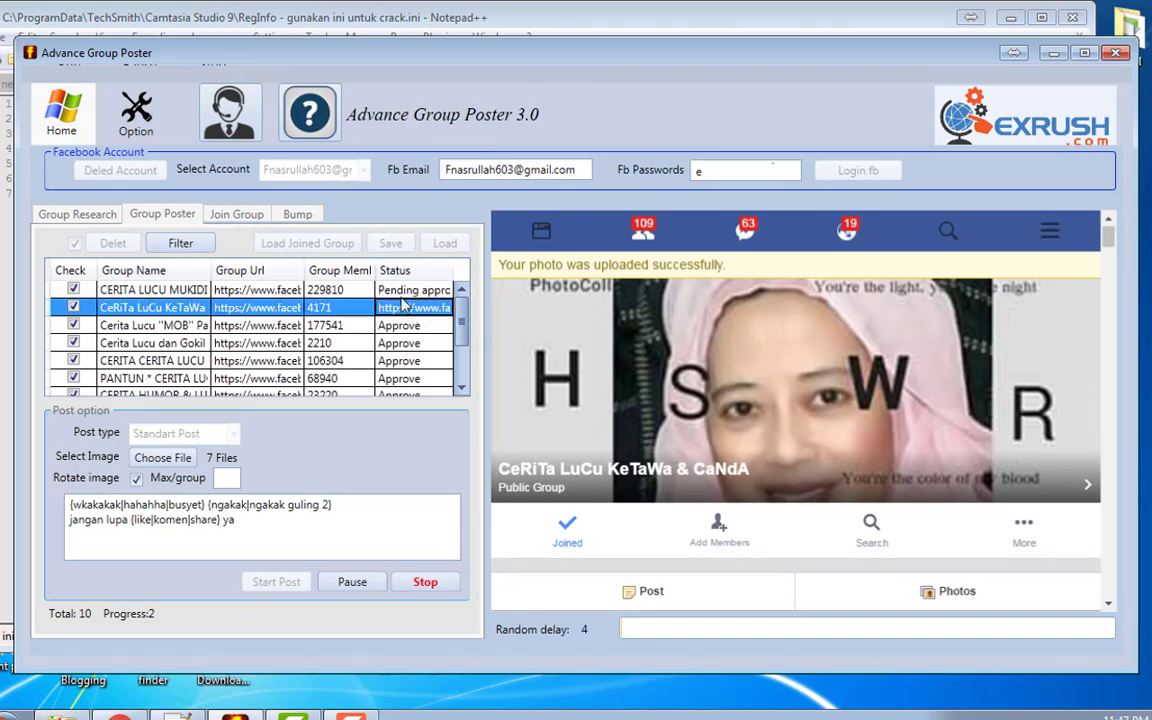
click(408, 308)
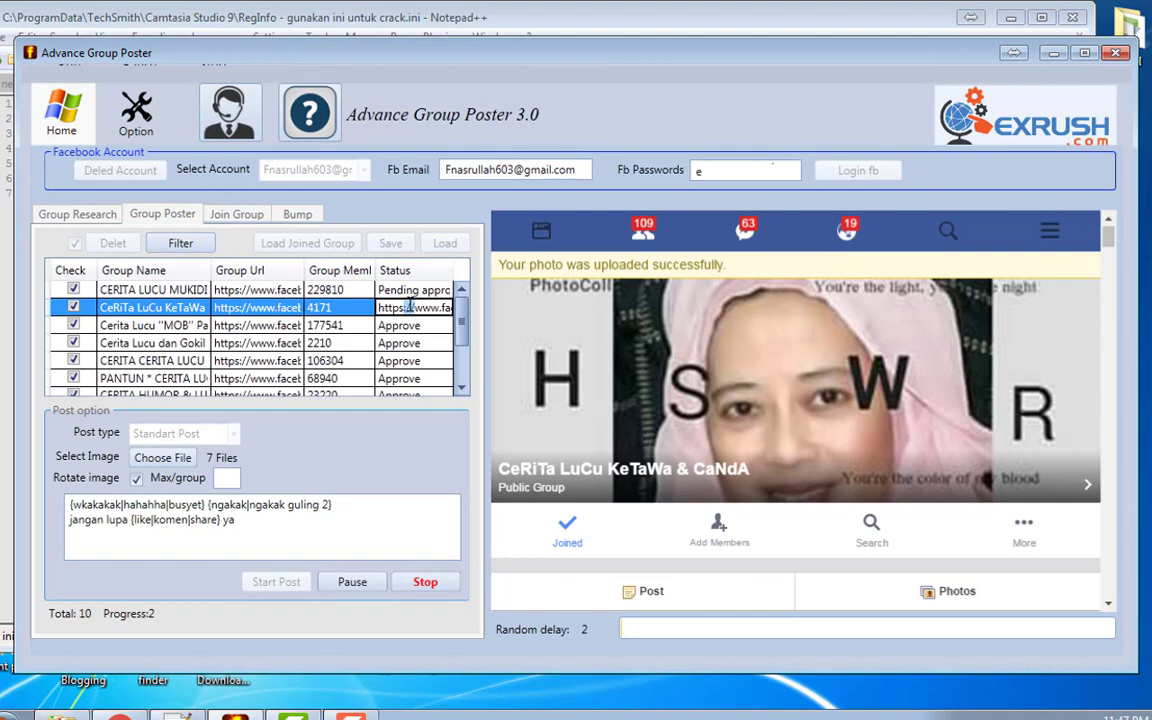
double_click(409, 307)
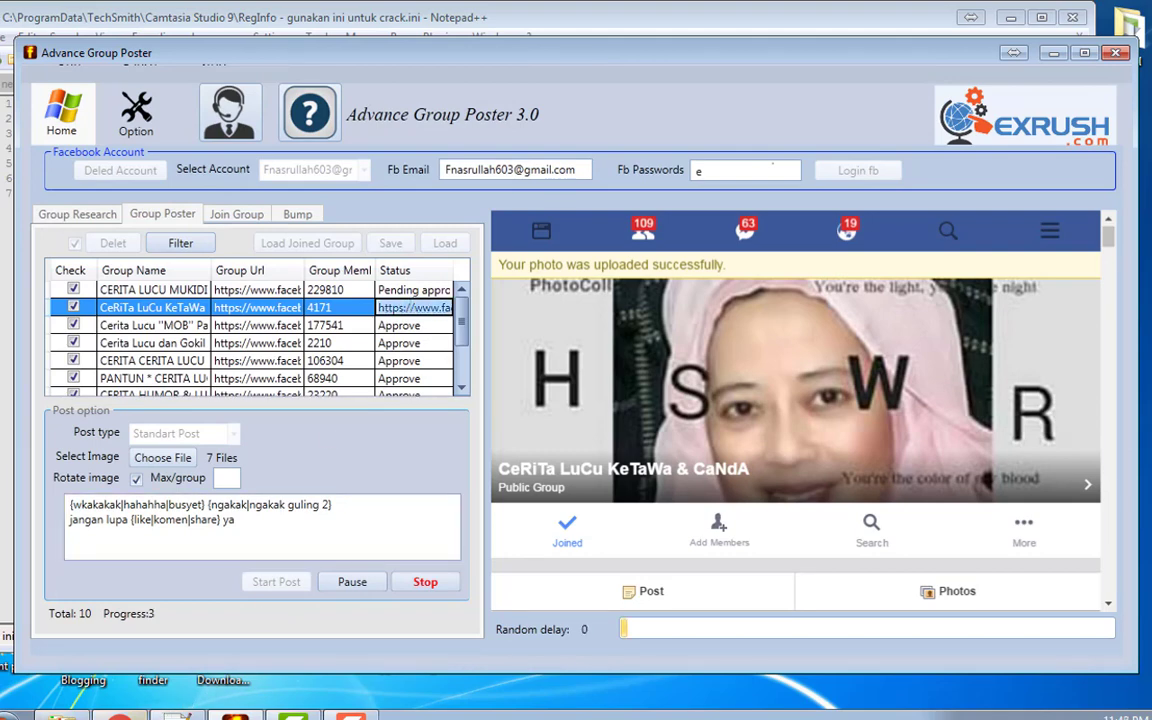
Switch to the Chrome browser, open the copied post link and examine the published group post
click(120, 715)
click(389, 40)
key(ctrl+v)
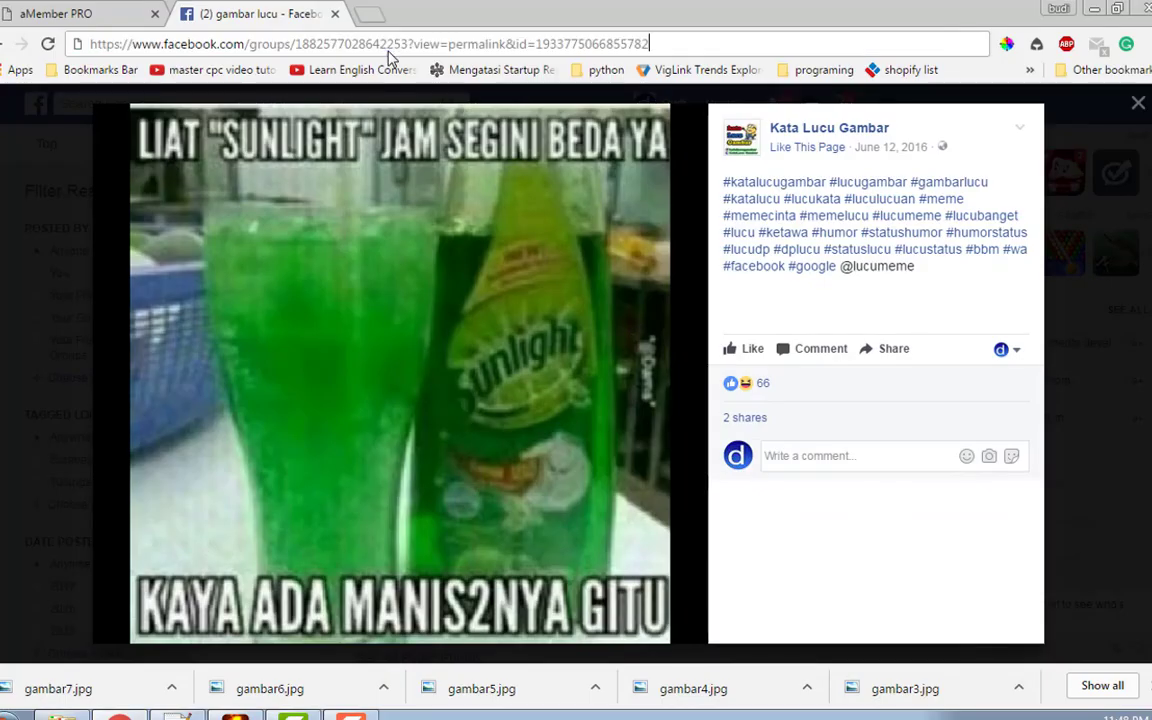
key(Return)
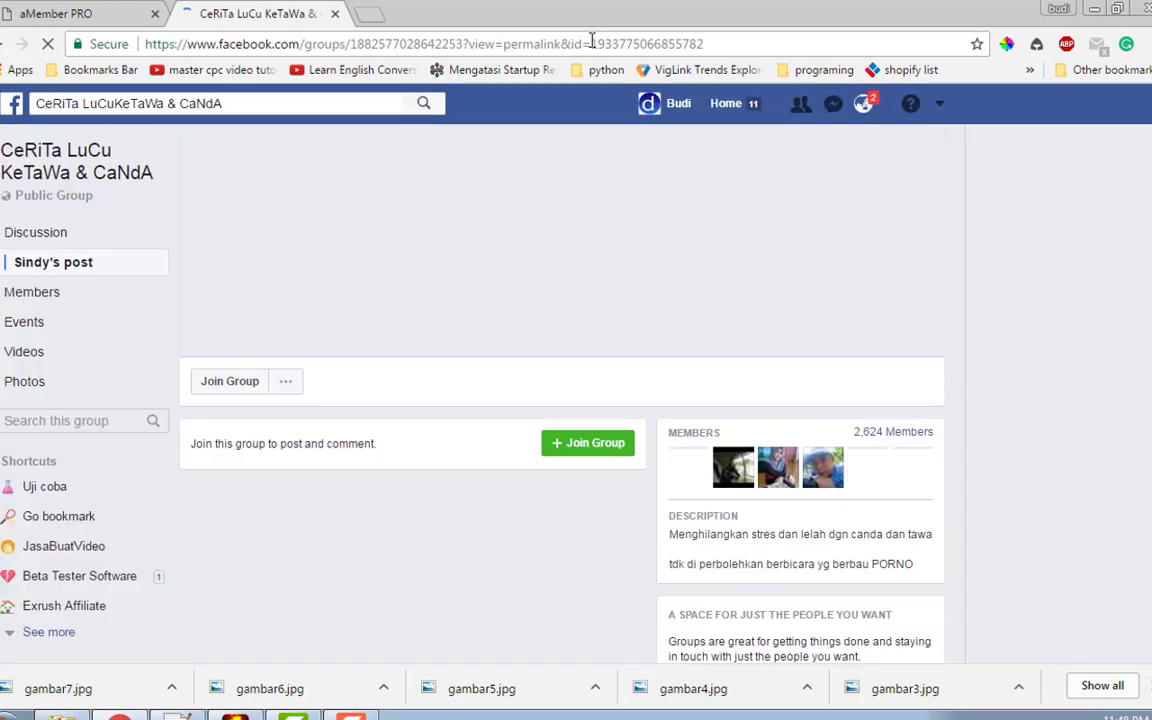
scroll(496, 380, down, 5)
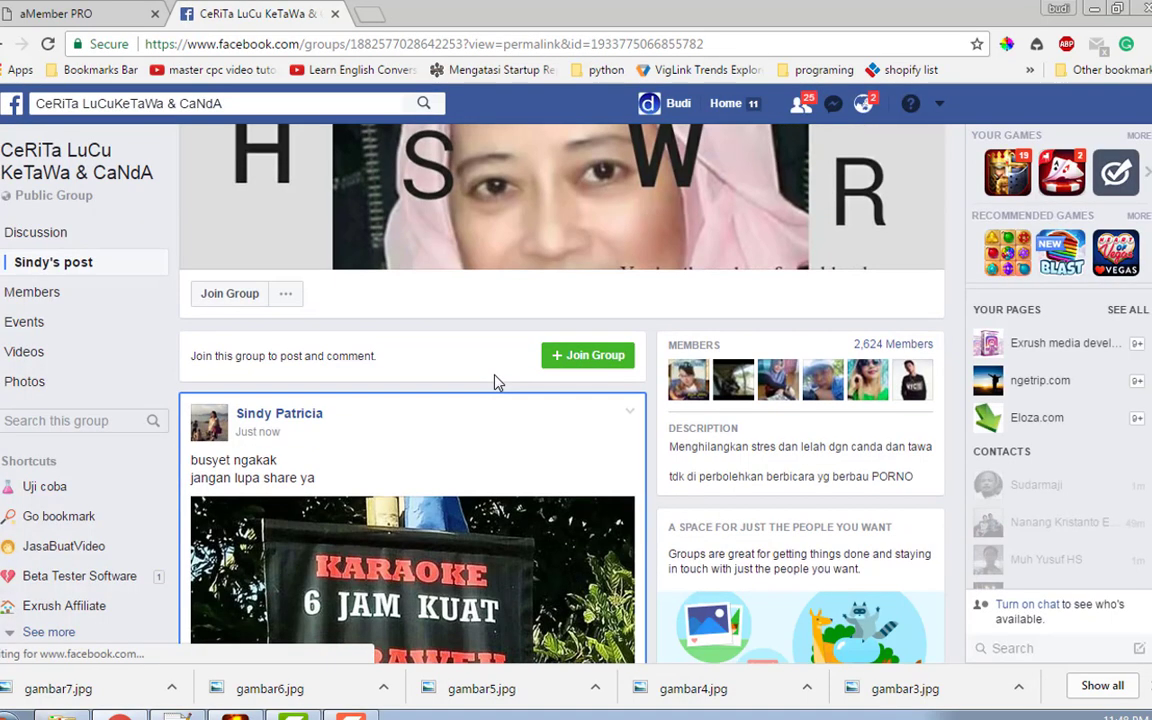
Examine the published post's text and image, and switch back to Advance Group Poster to review the groups' posting statuses
scroll(484, 460, up, 1)
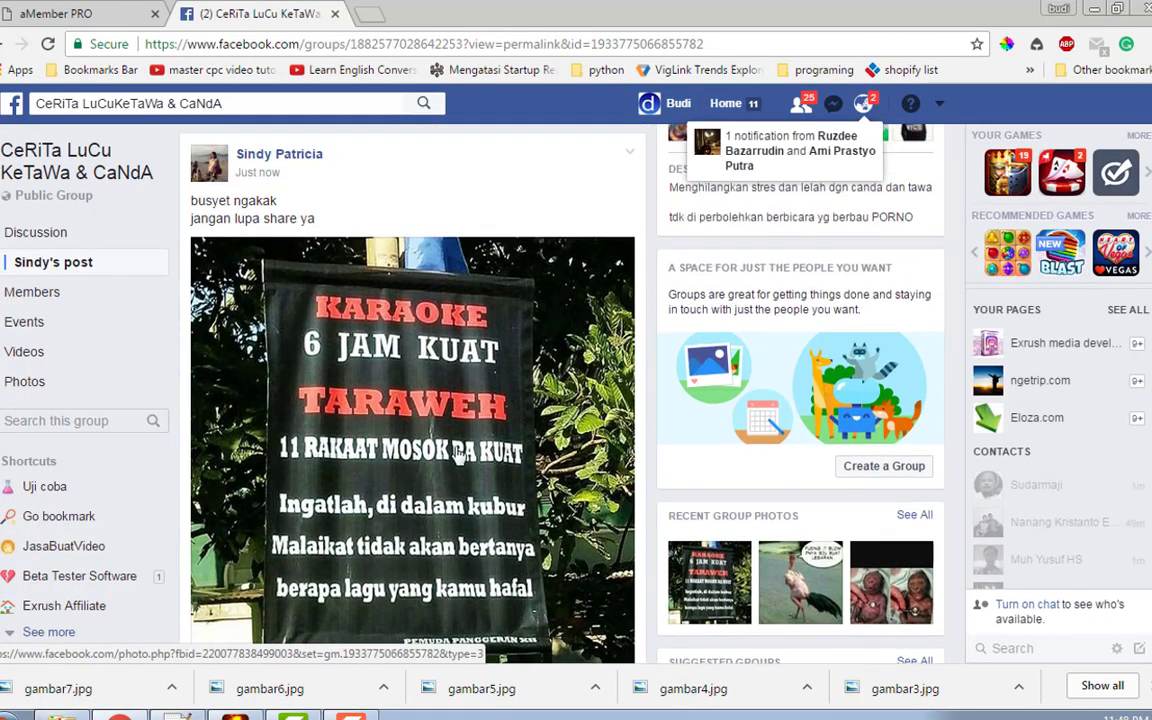
scroll(480, 400, down, 1)
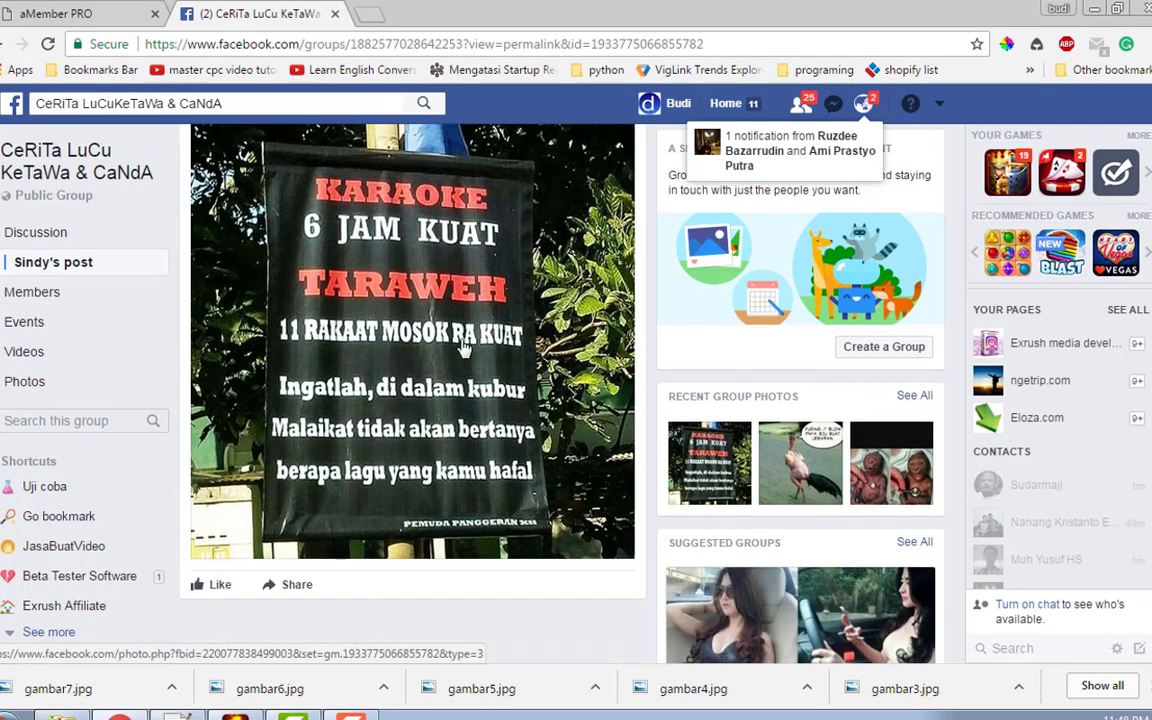
click(236, 715)
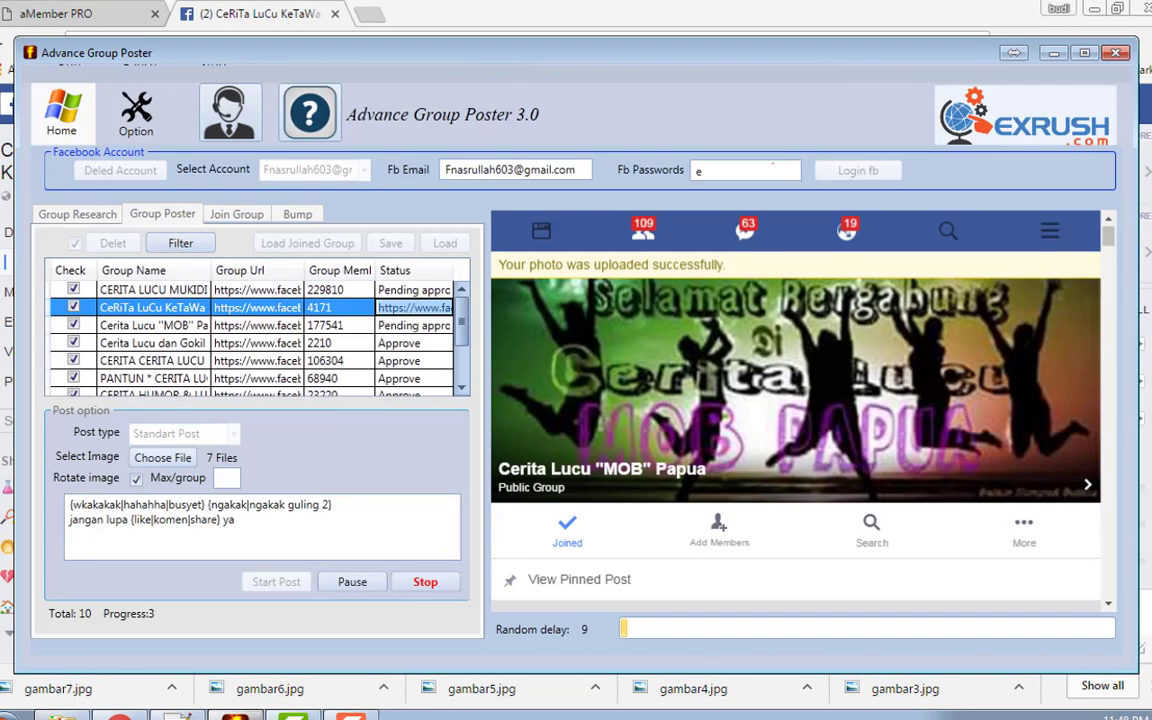
click(407, 309)
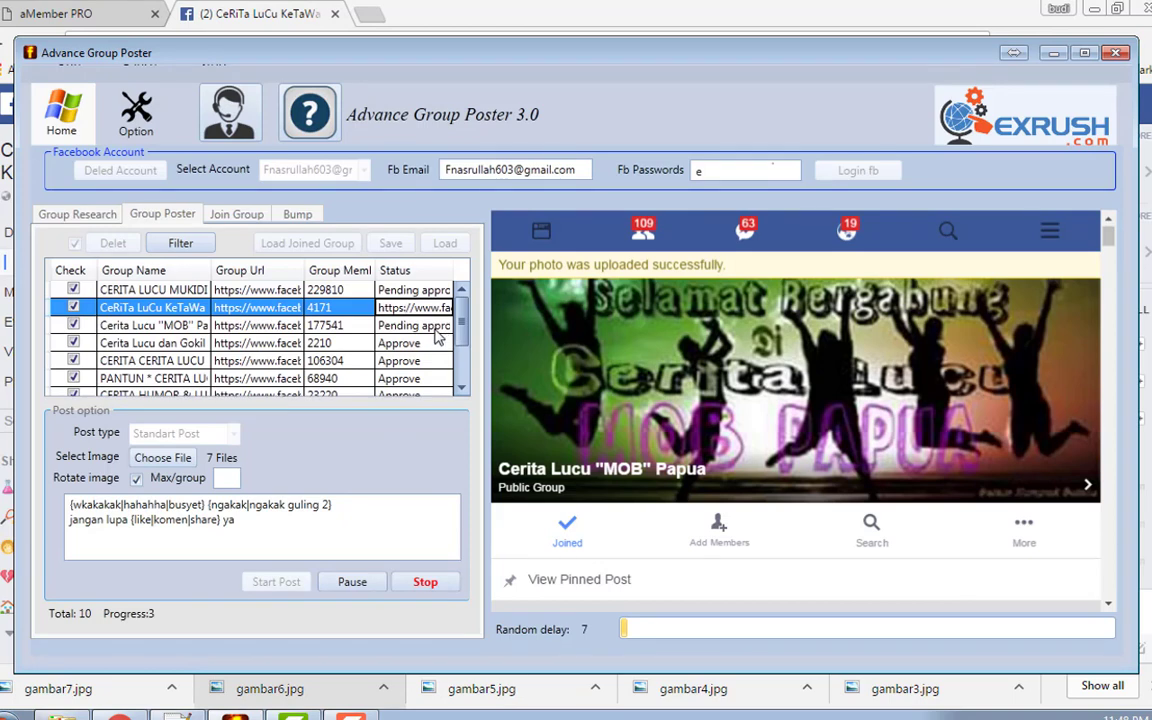
click(436, 328)
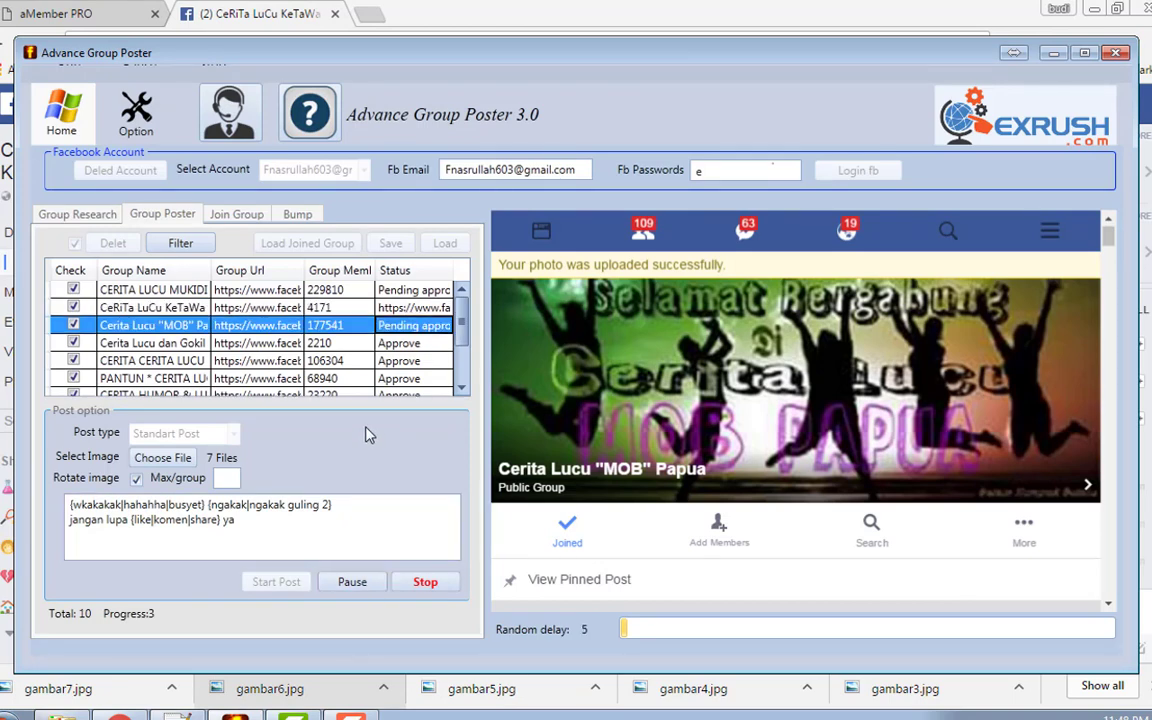
scroll(421, 370, down, 1)
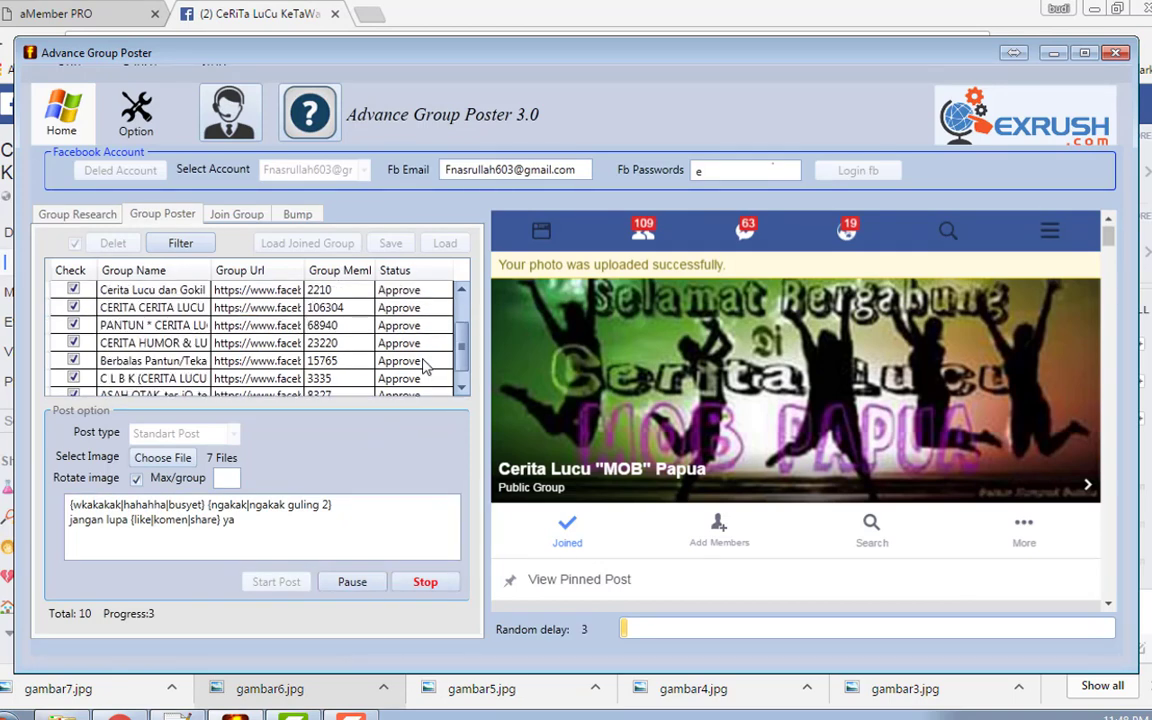
scroll(424, 364, up, 1)
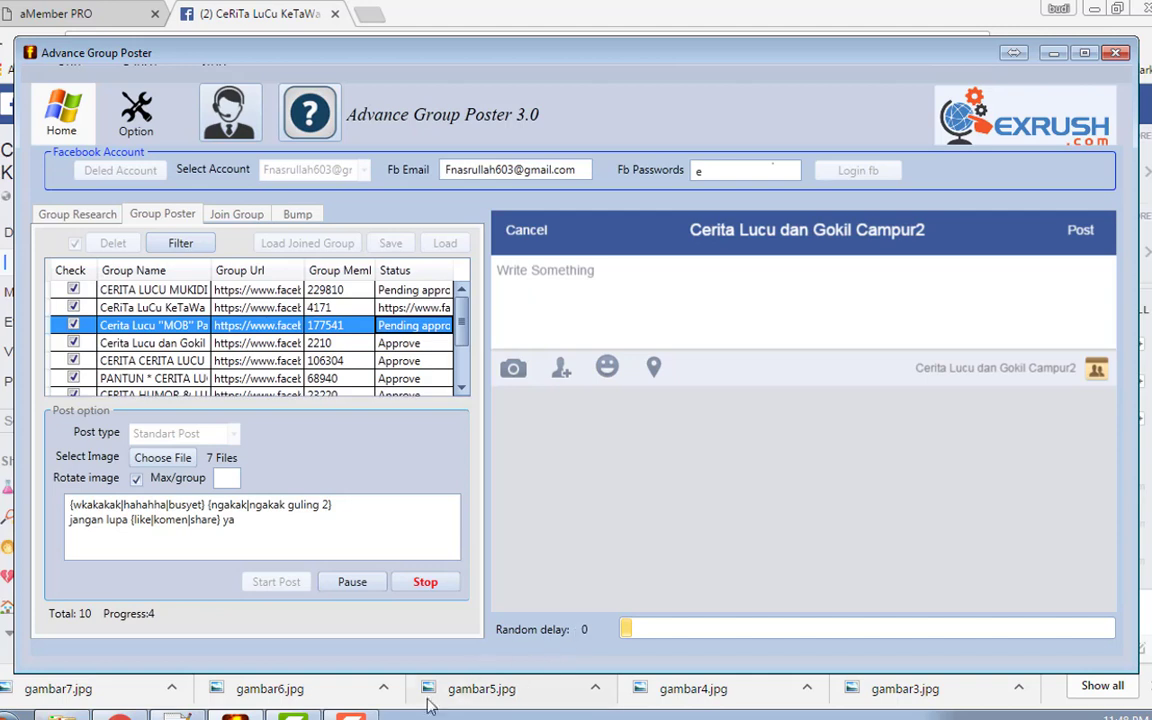
click(351, 716)
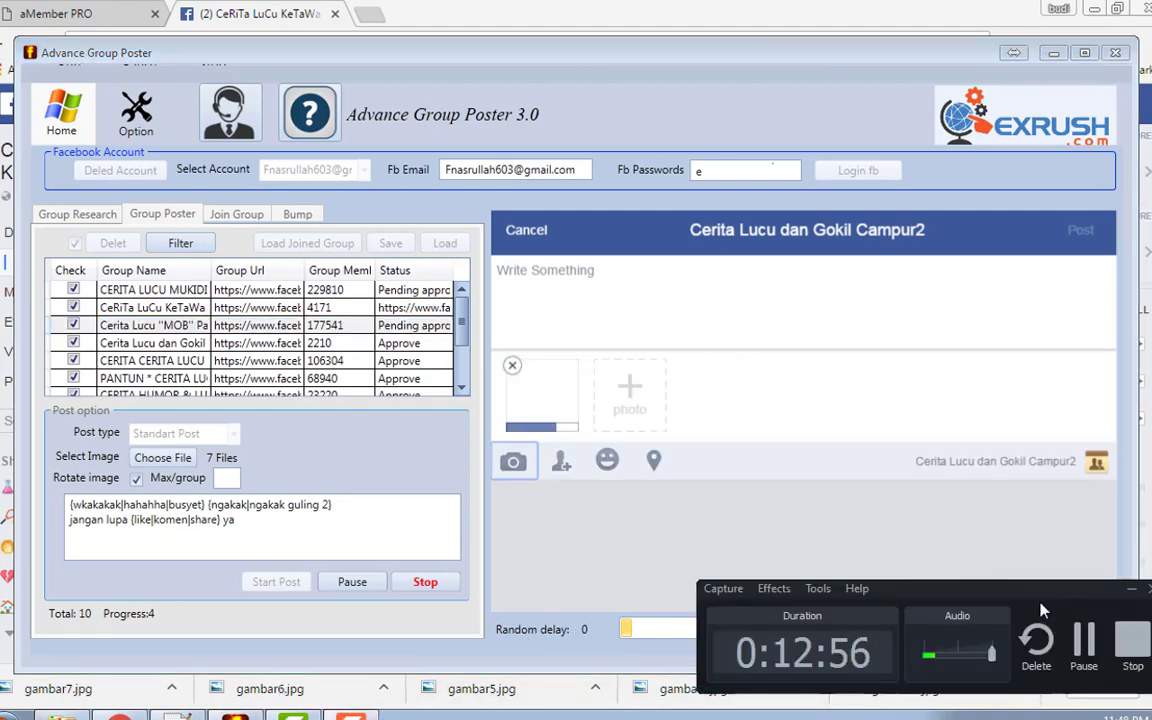
click(1093, 655)
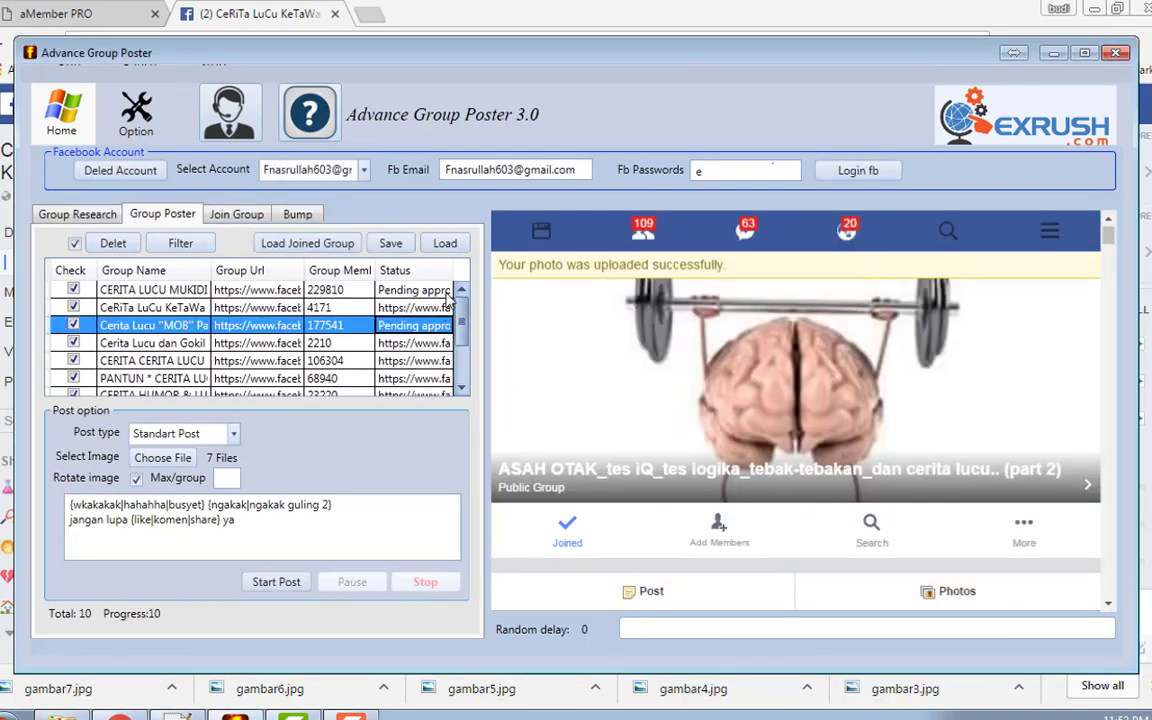
Review the posting results of all groups and sort the group list by Status in descending order
scroll(432, 358, down, 2)
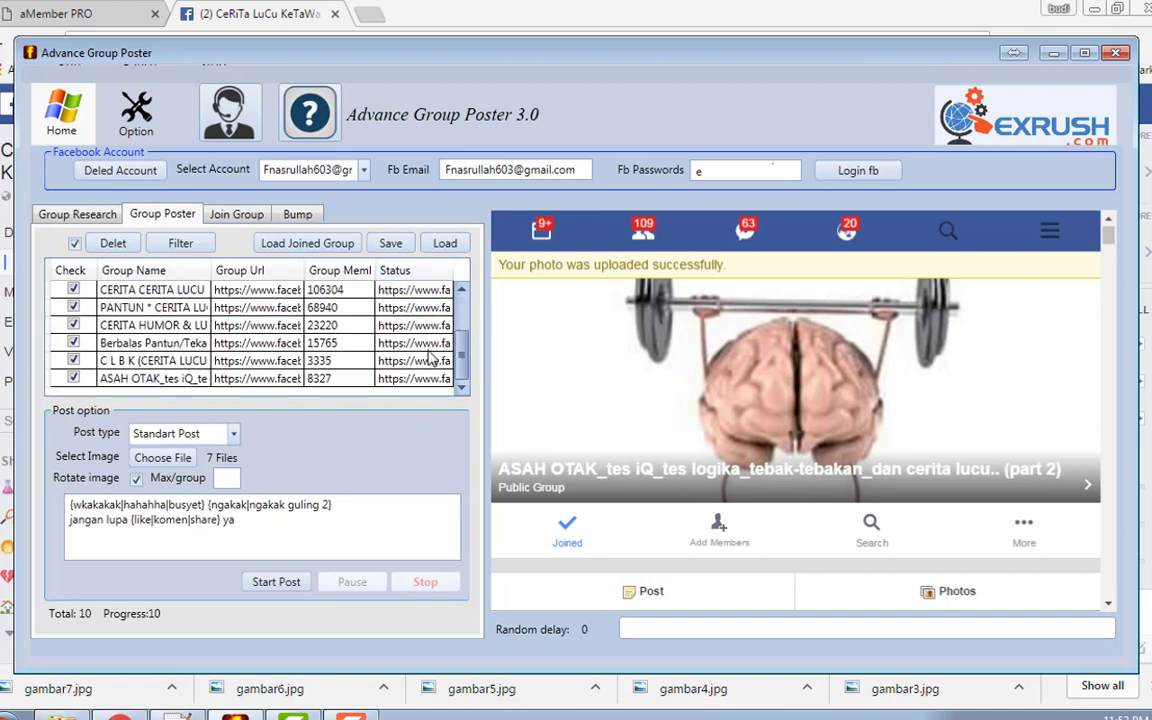
scroll(432, 358, up, 2)
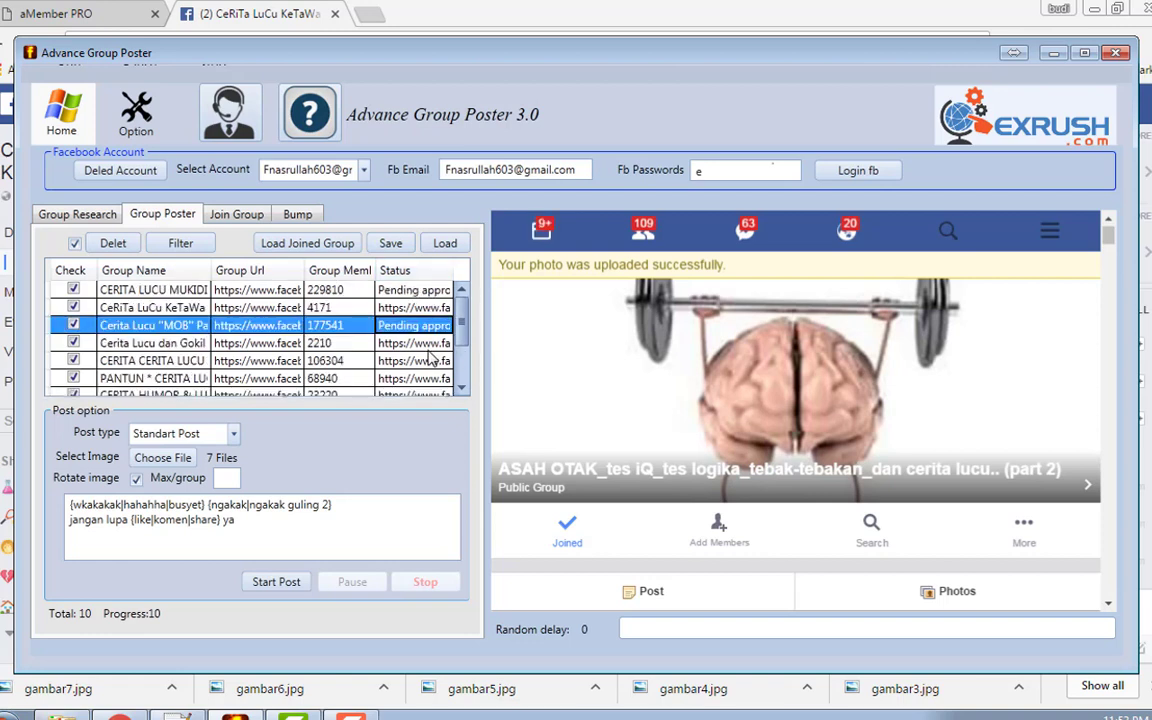
click(432, 272)
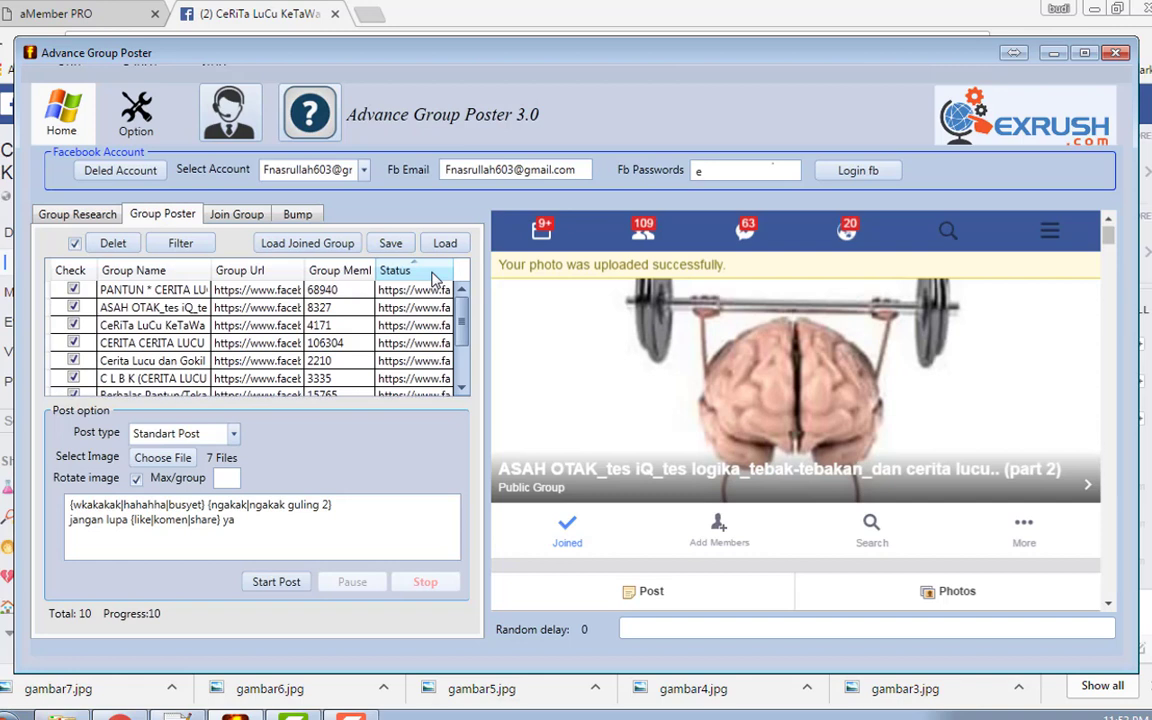
click(432, 272)
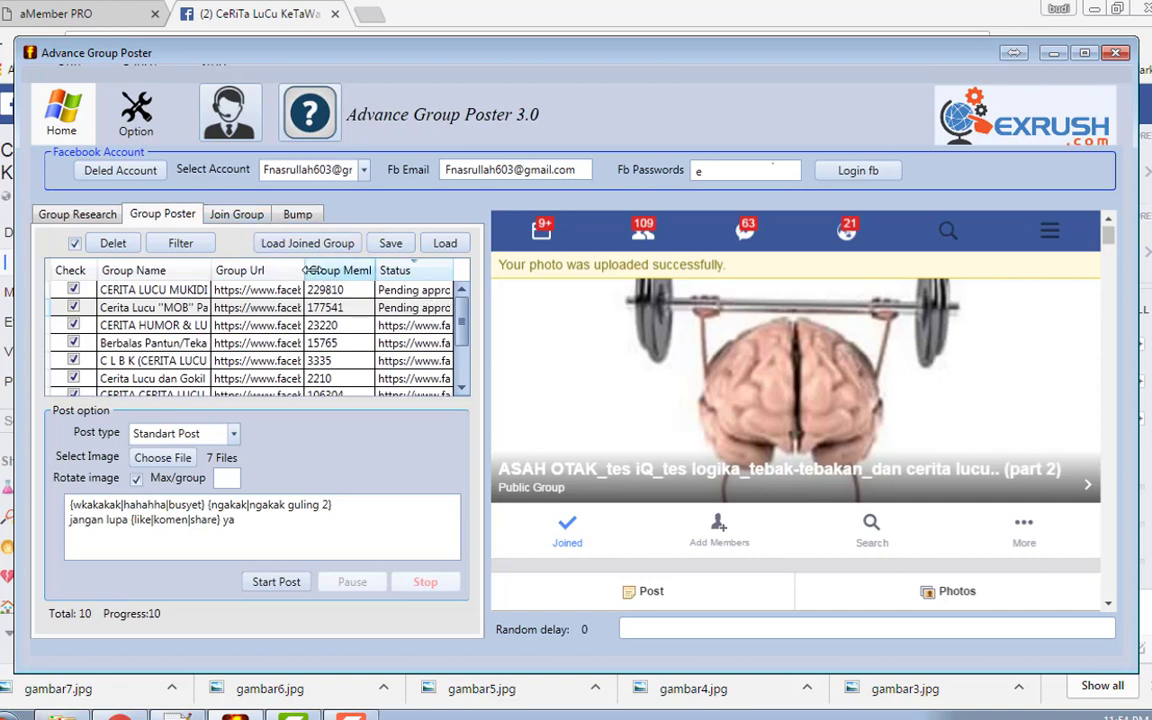
click(401, 330)
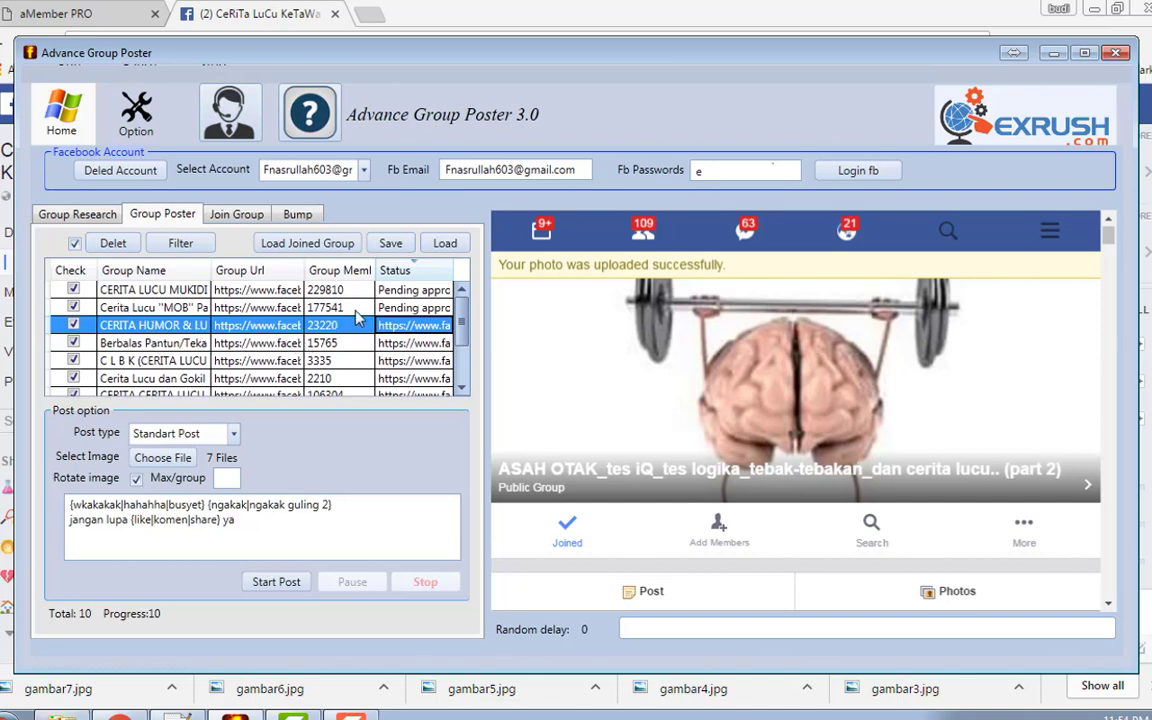
Uncheck all groups, and use the group filter to check only those that contain "pending"
click(74, 244)
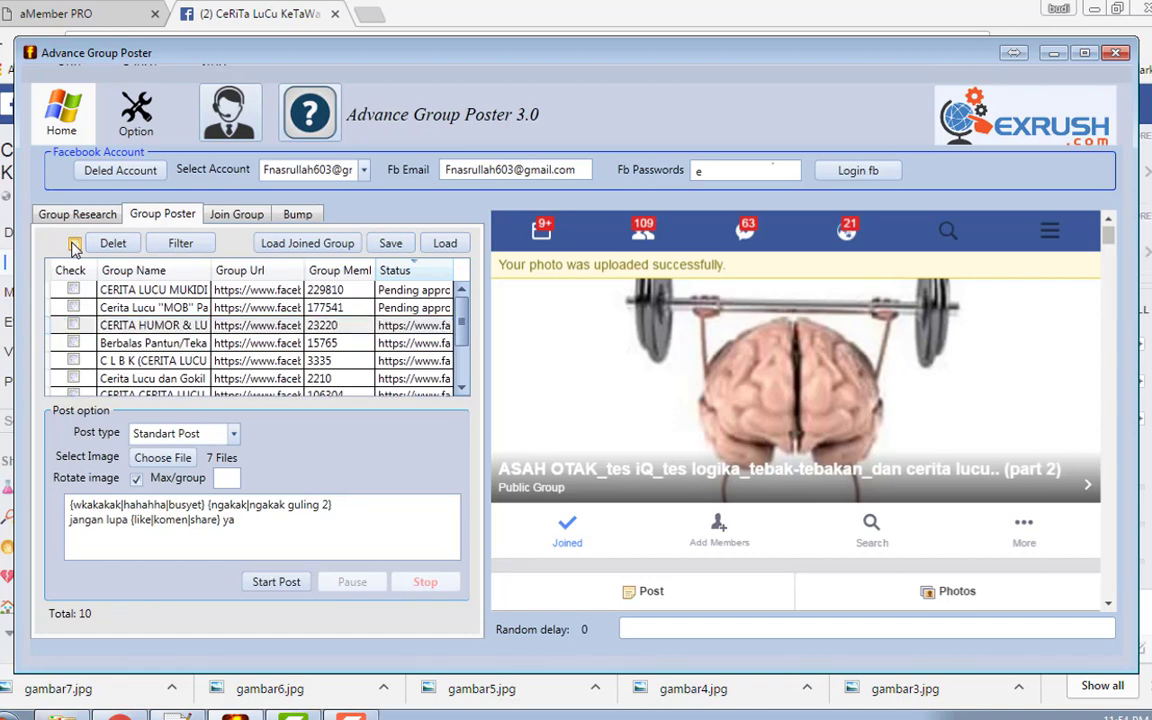
click(178, 244)
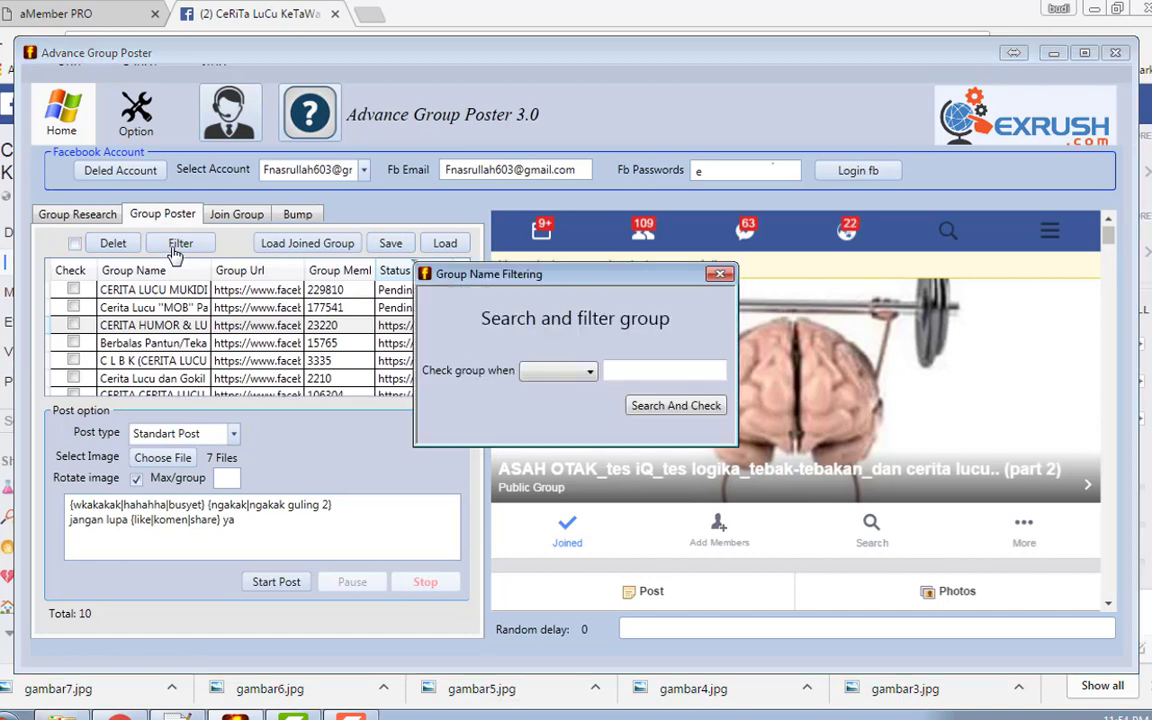
click(586, 376)
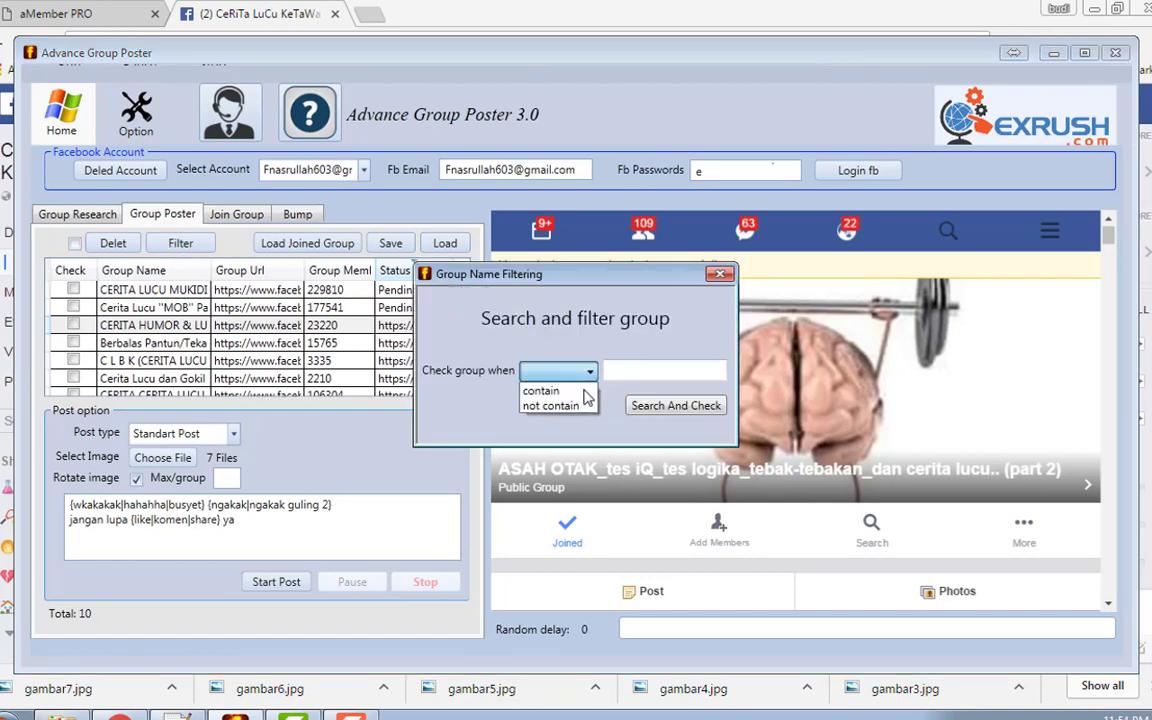
click(541, 391)
click(642, 373)
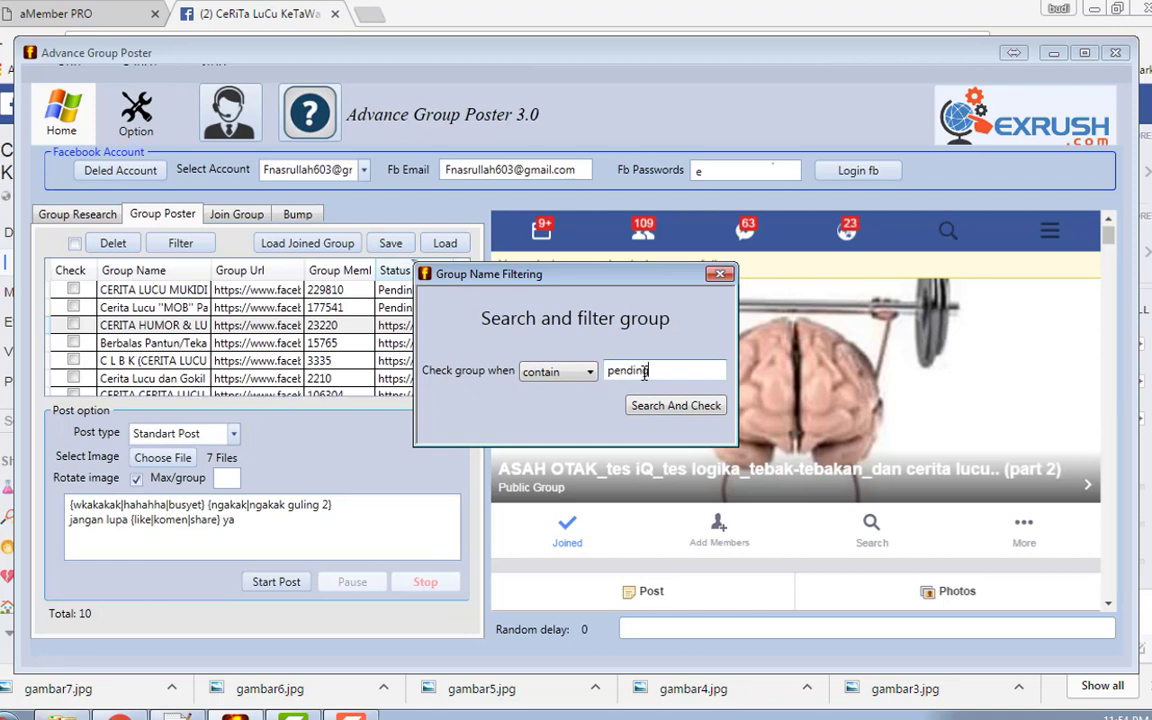
click(676, 406)
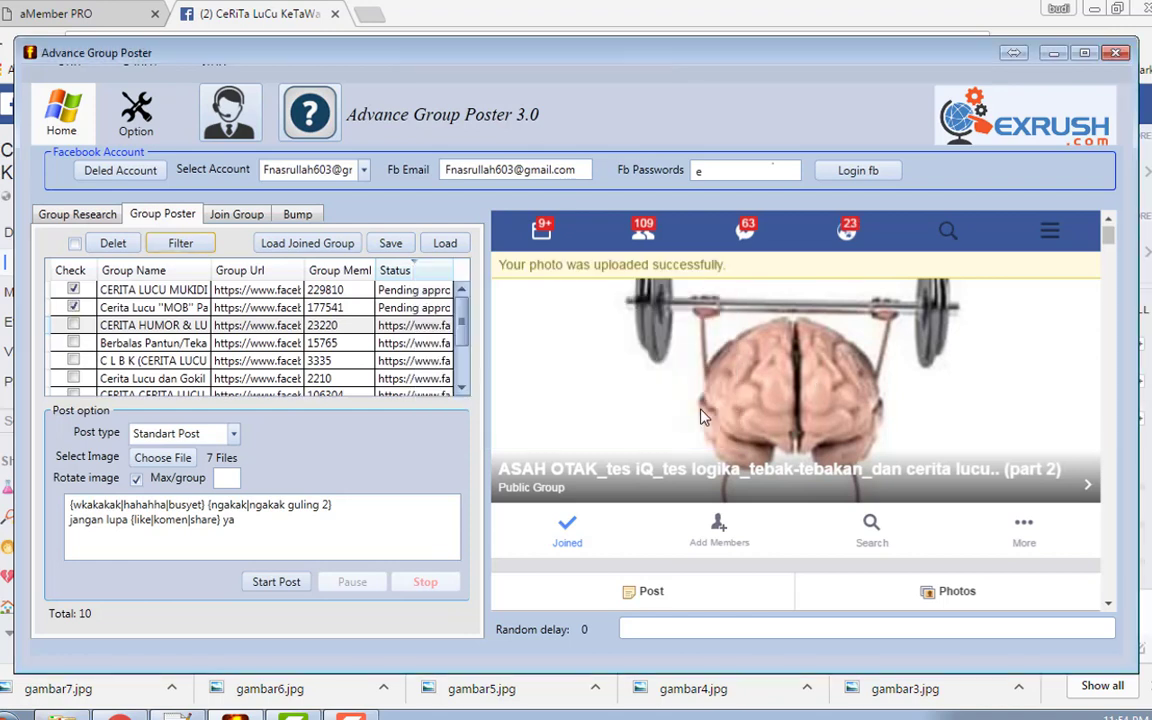
Save the checked groups to a CSV file named "lucu pending approve" with the "save checked" option, and delete them from the list
click(391, 244)
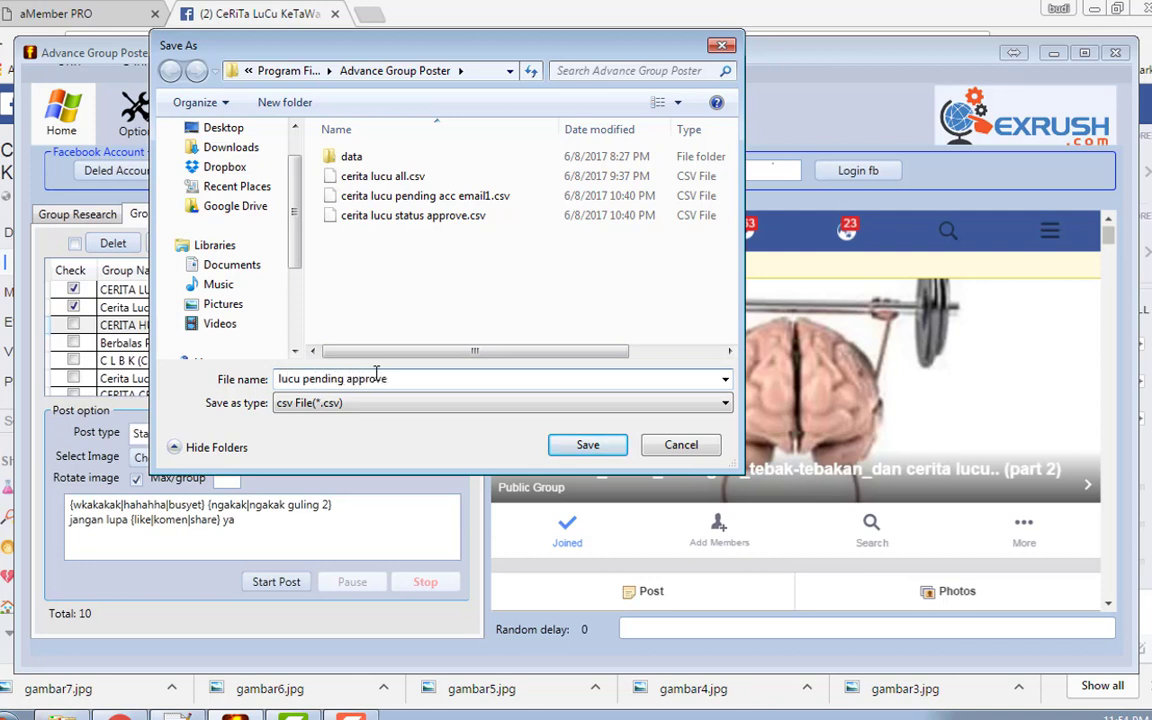
click(610, 444)
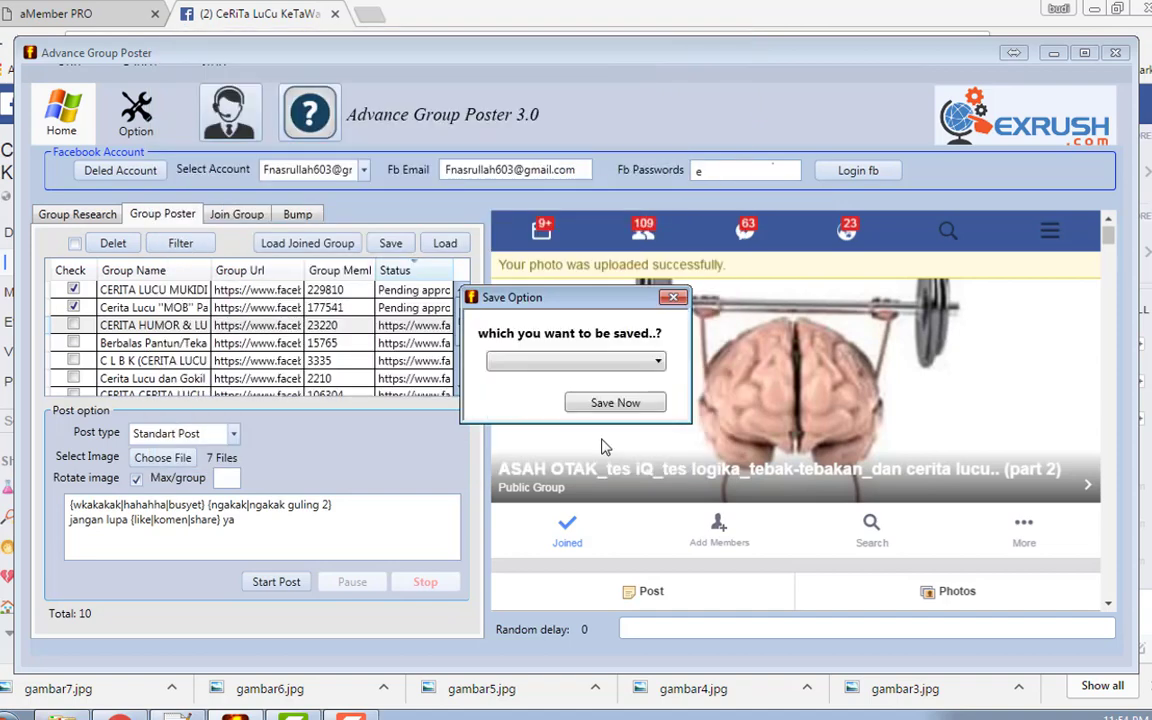
click(560, 361)
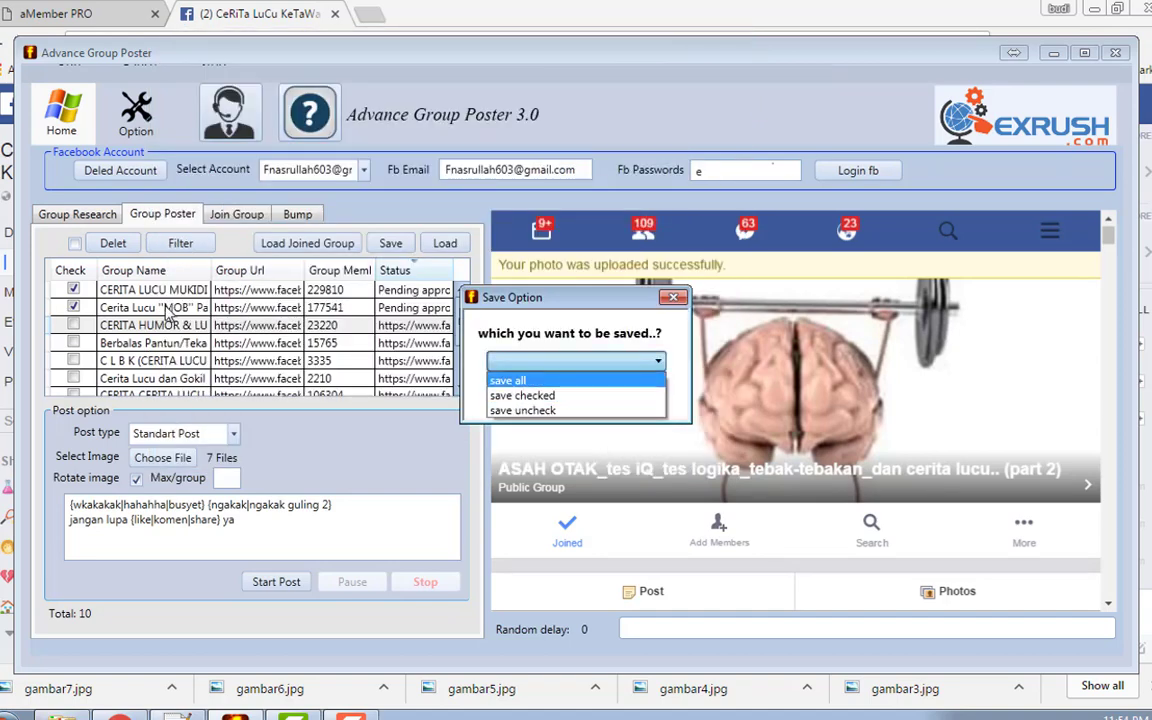
click(567, 397)
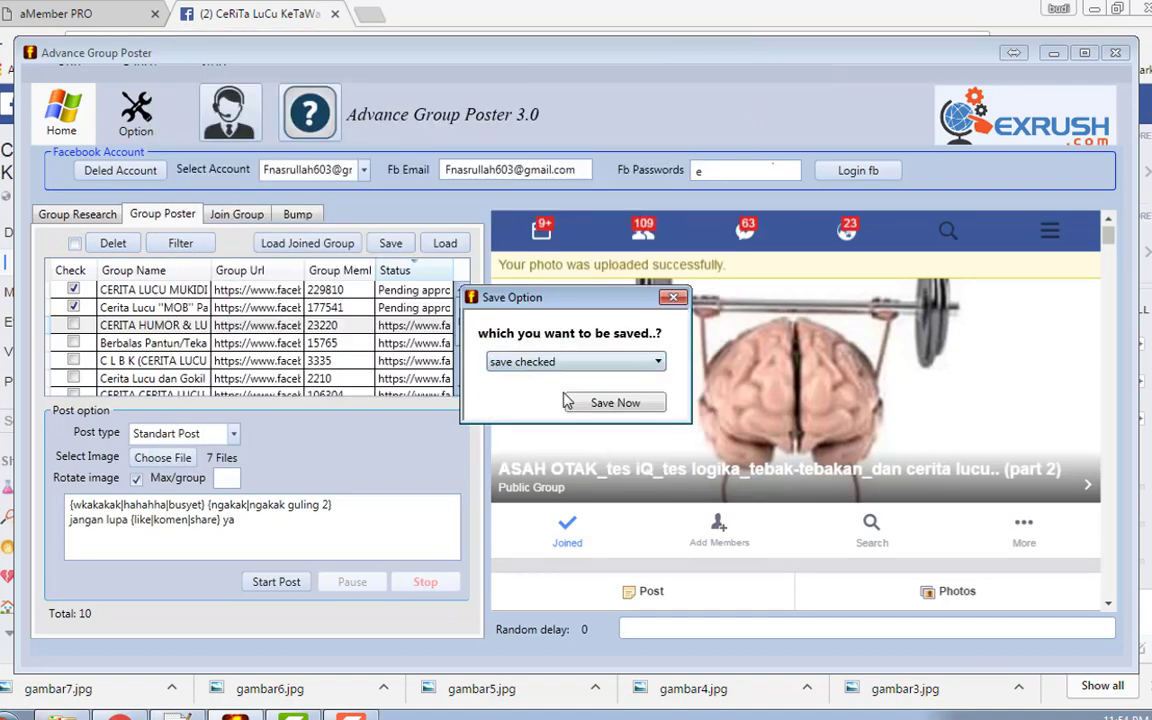
click(610, 403)
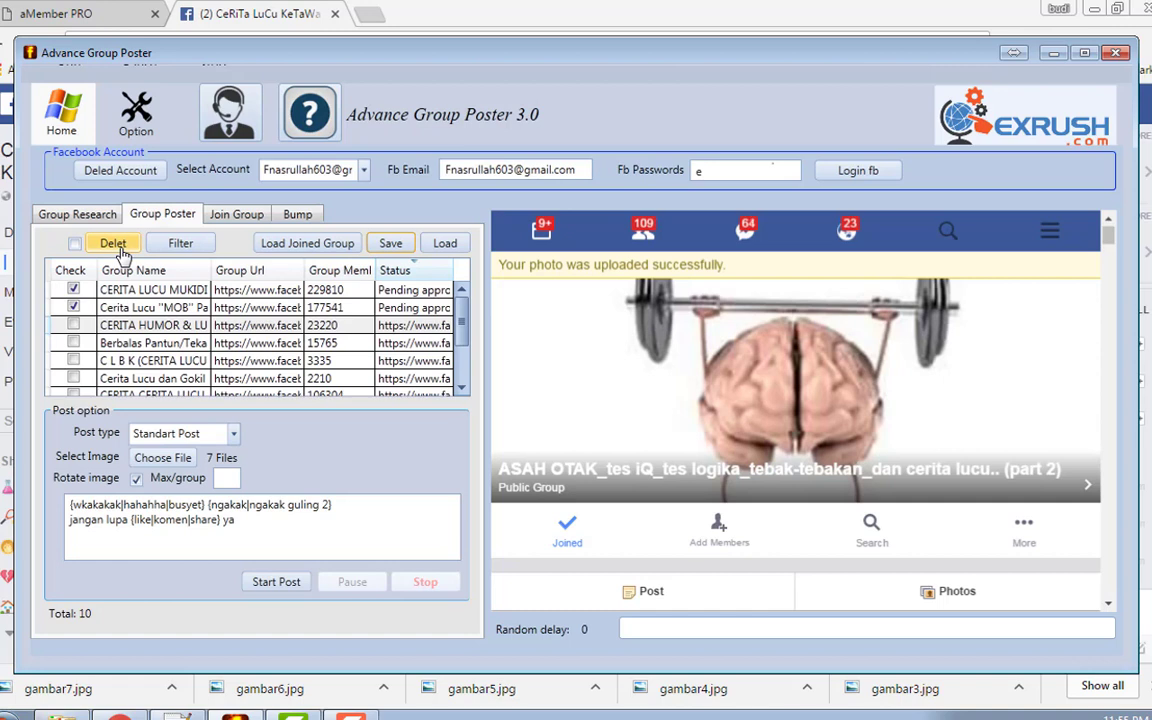
click(74, 288)
click(113, 244)
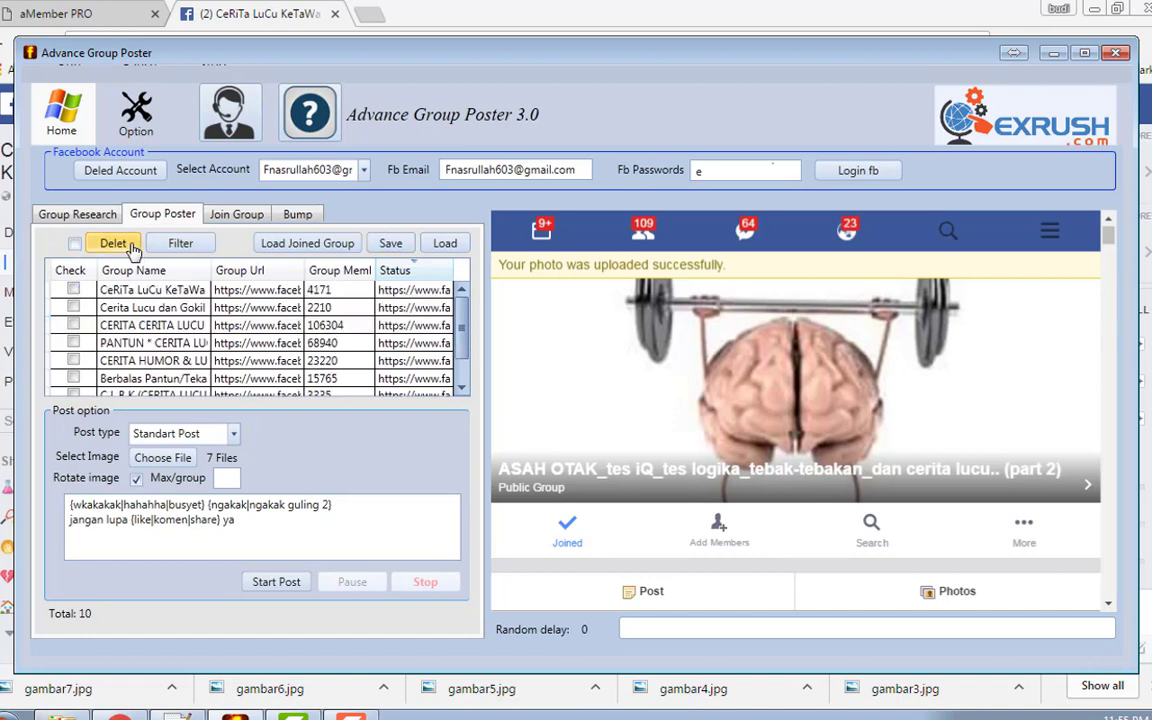
Save the remaining groups to a CSV file named "lucu group auto approve" with the "save all" option
click(391, 245)
text(l)
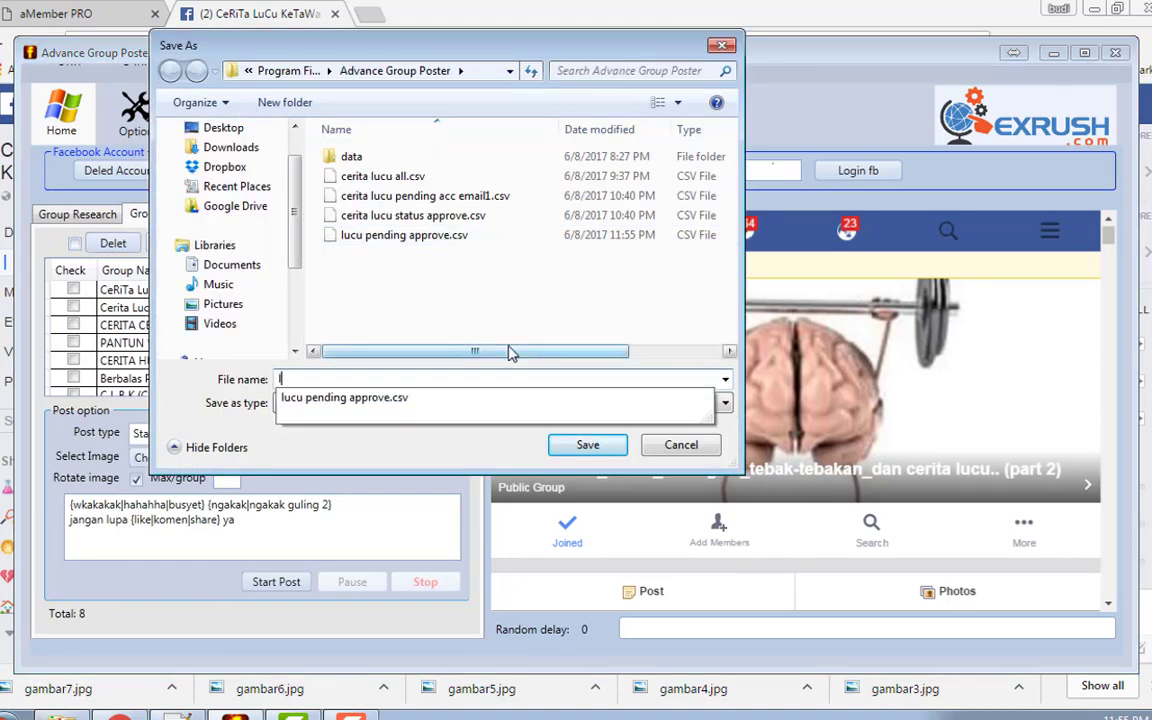
text(ucu group auto appro)
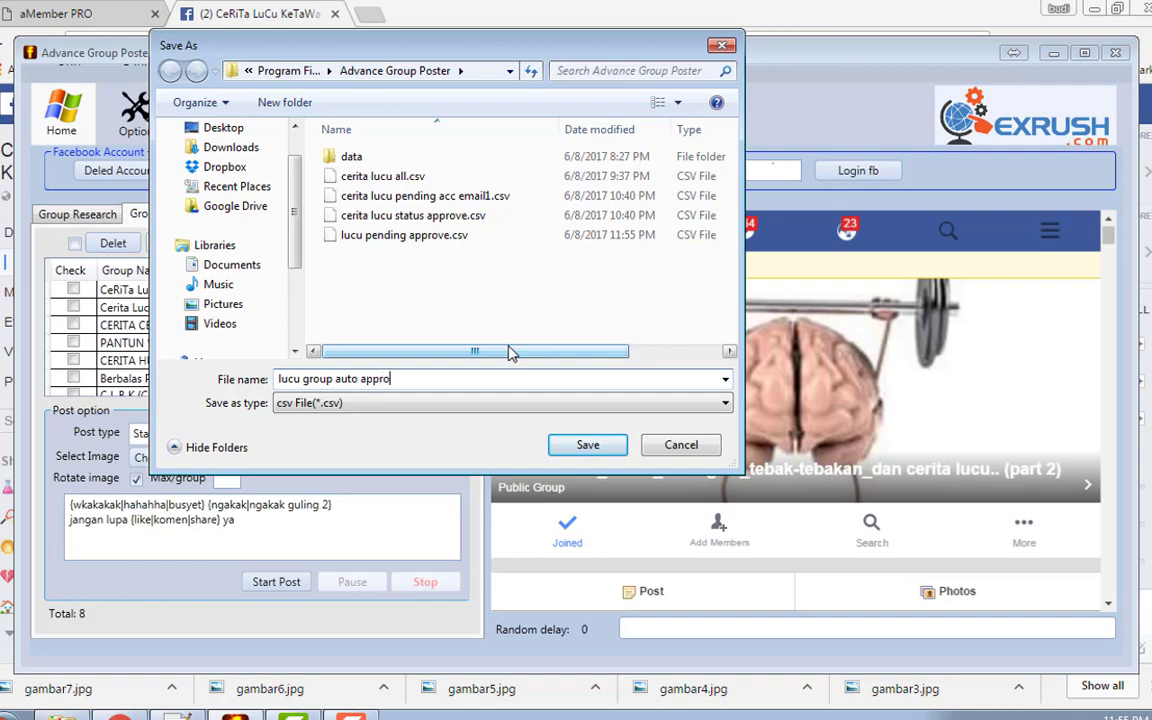
text(ve)
key(Return)
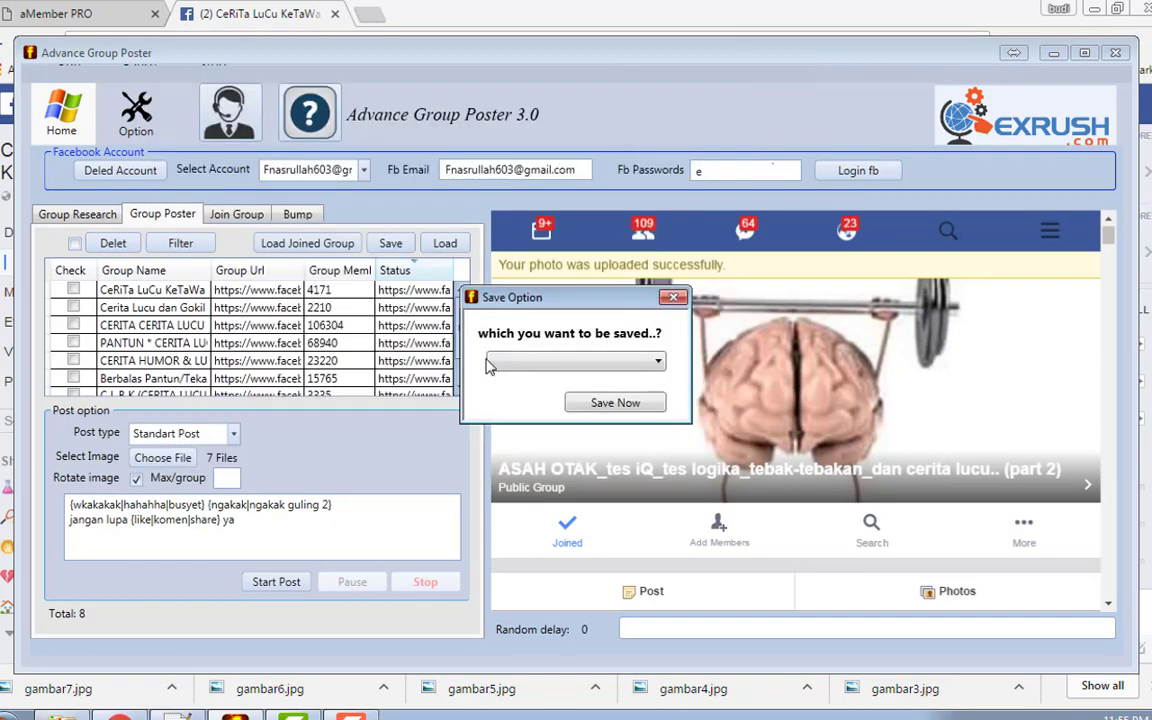
click(525, 362)
click(525, 375)
click(607, 403)
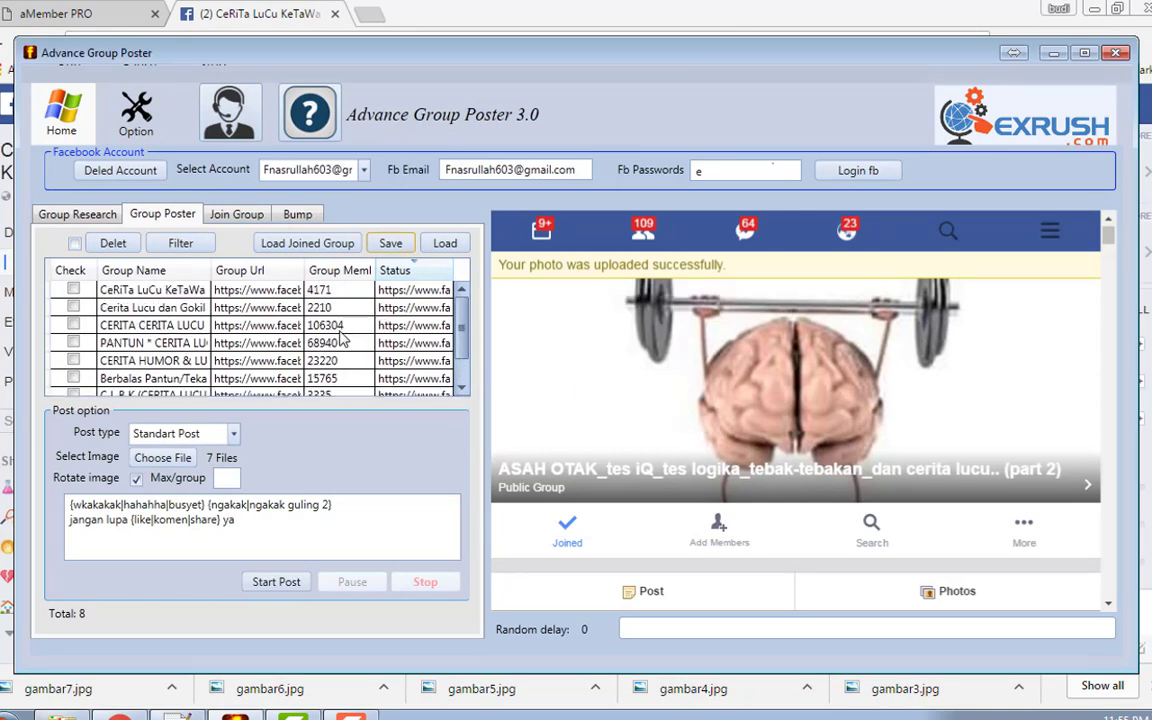
Delete all remaining groups from the Group Poster list and clear the select-all checkbox
click(74, 244)
click(105, 241)
click(73, 243)
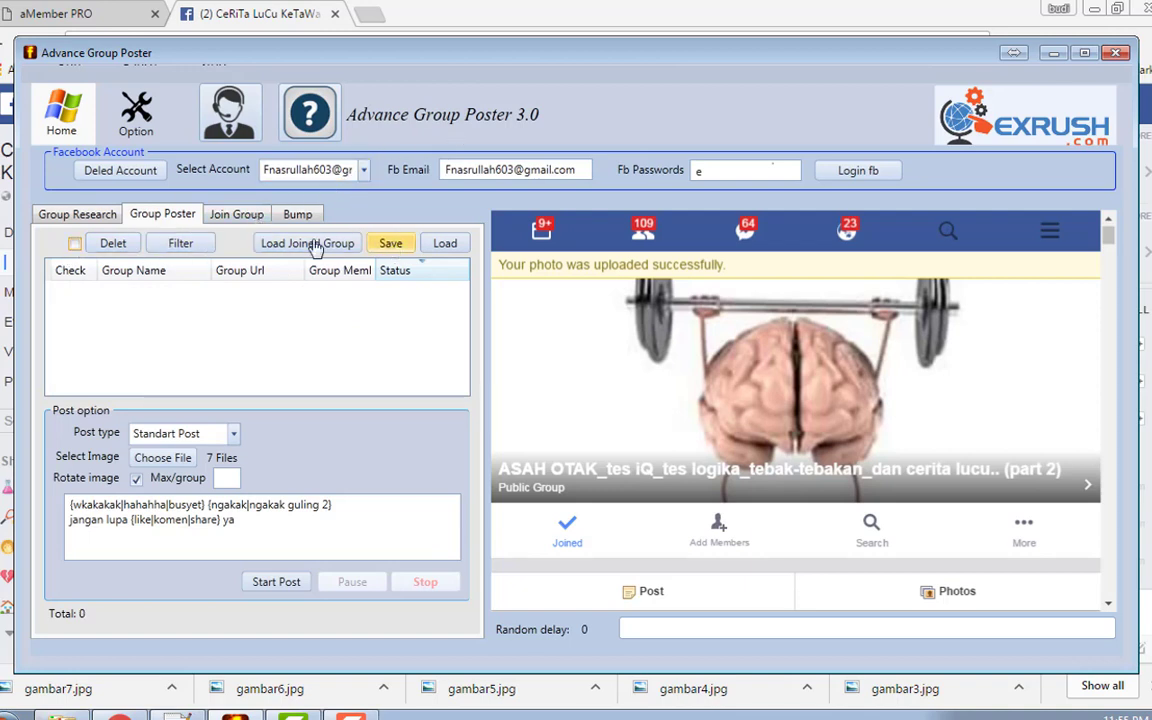
Load the groups from "lucu group auto approve.csv" into the Join Group list
click(228, 222)
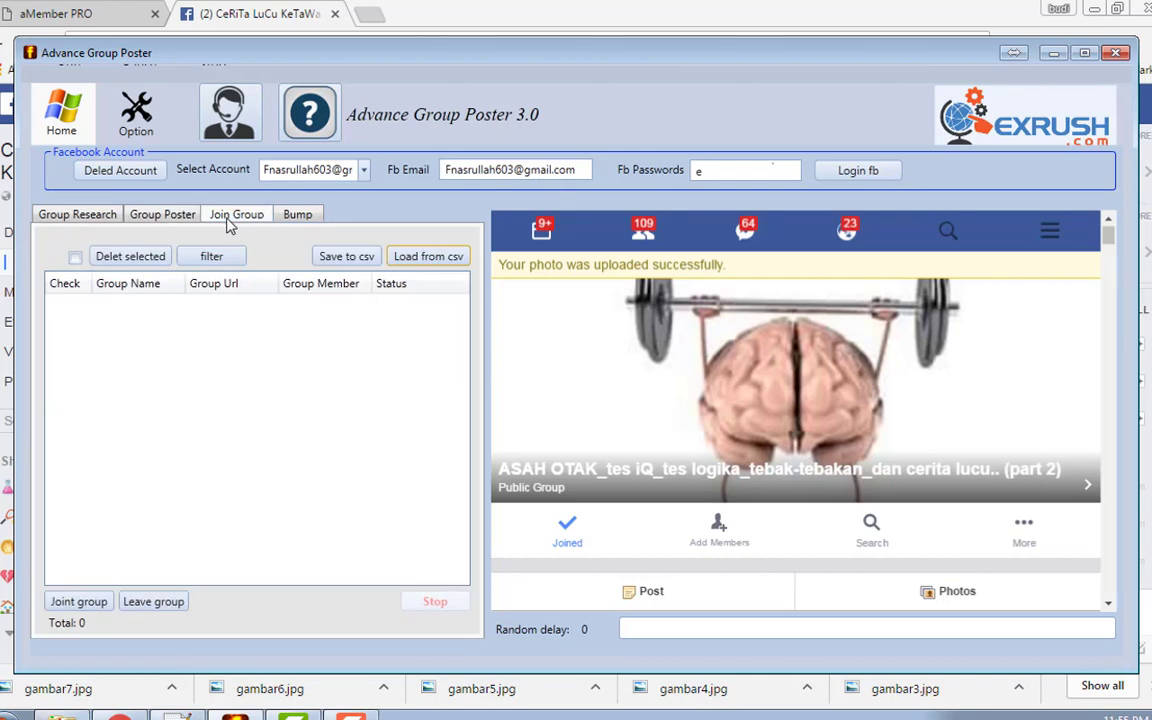
click(343, 181)
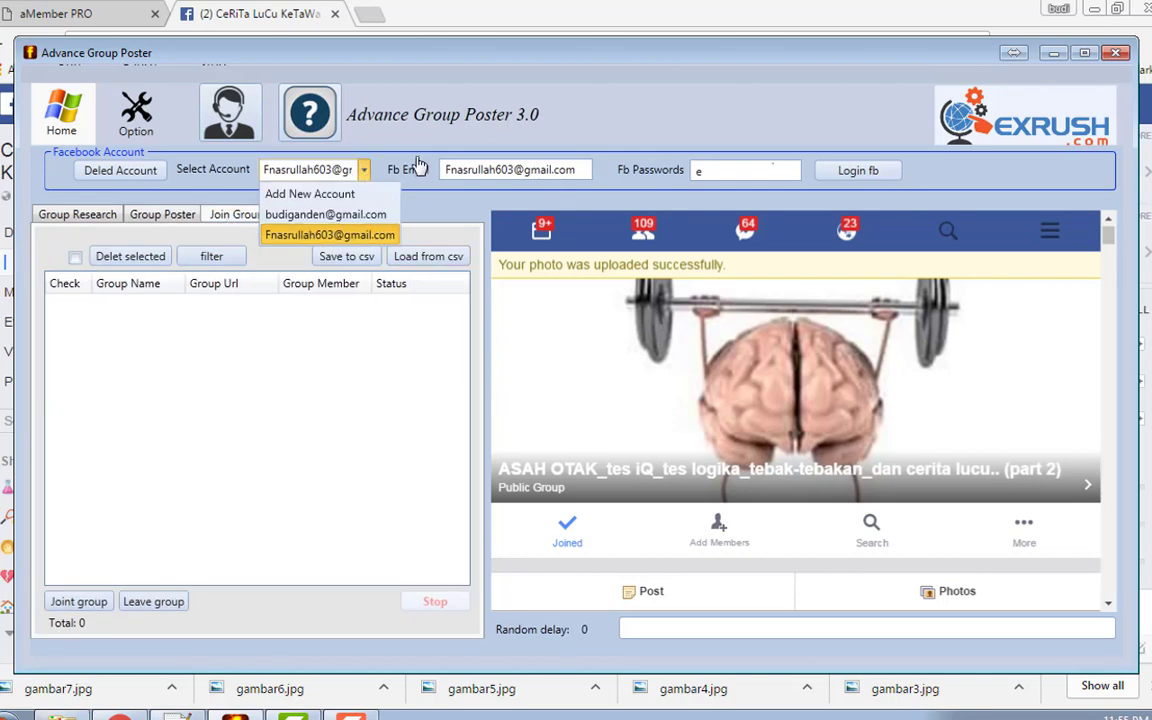
click(460, 208)
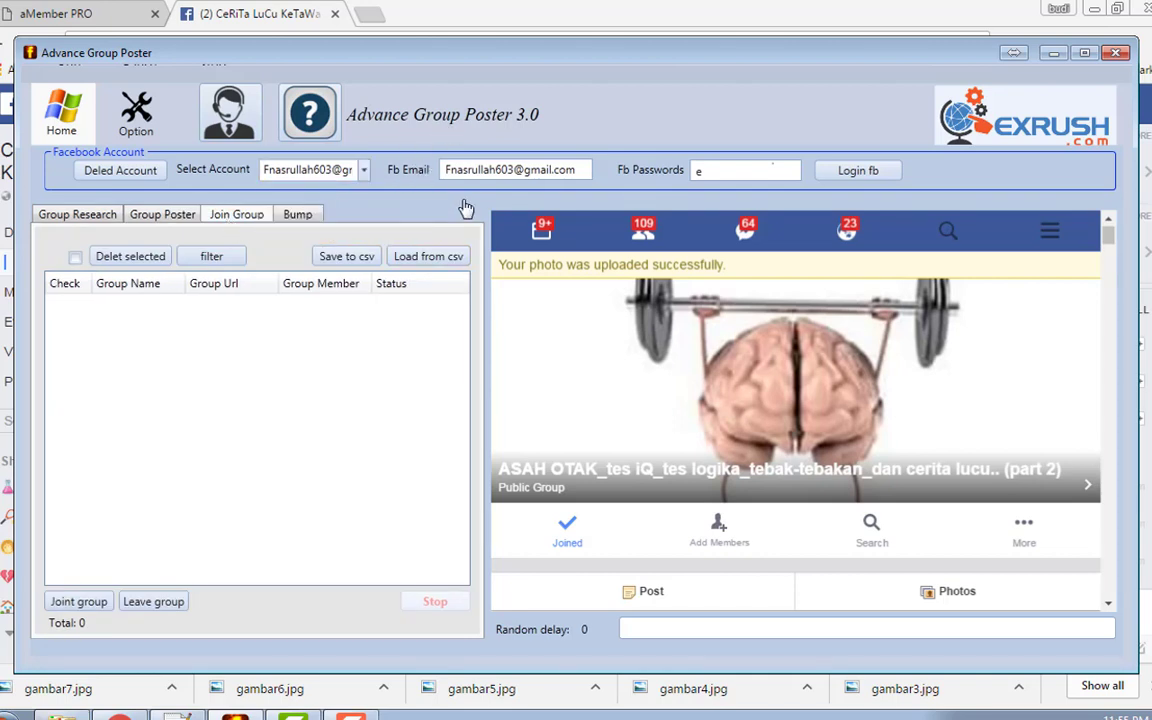
click(447, 257)
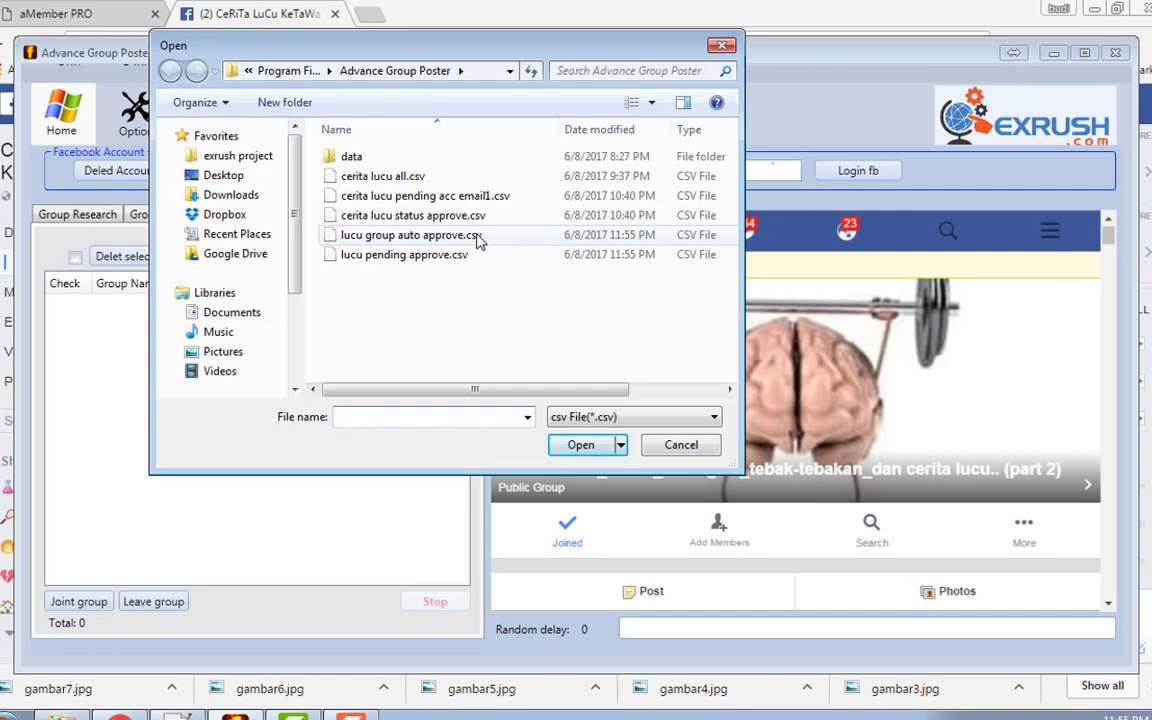
double_click(477, 236)
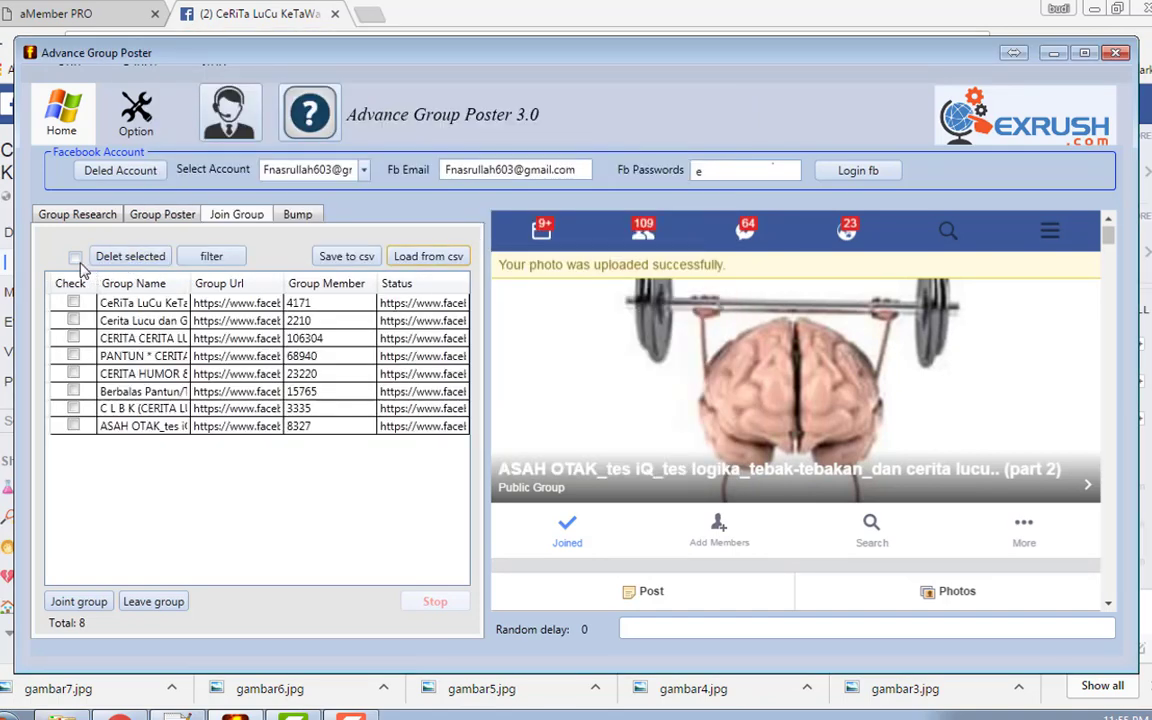
Delete all groups from the Join Group list and clear the select-all checkbox
click(75, 258)
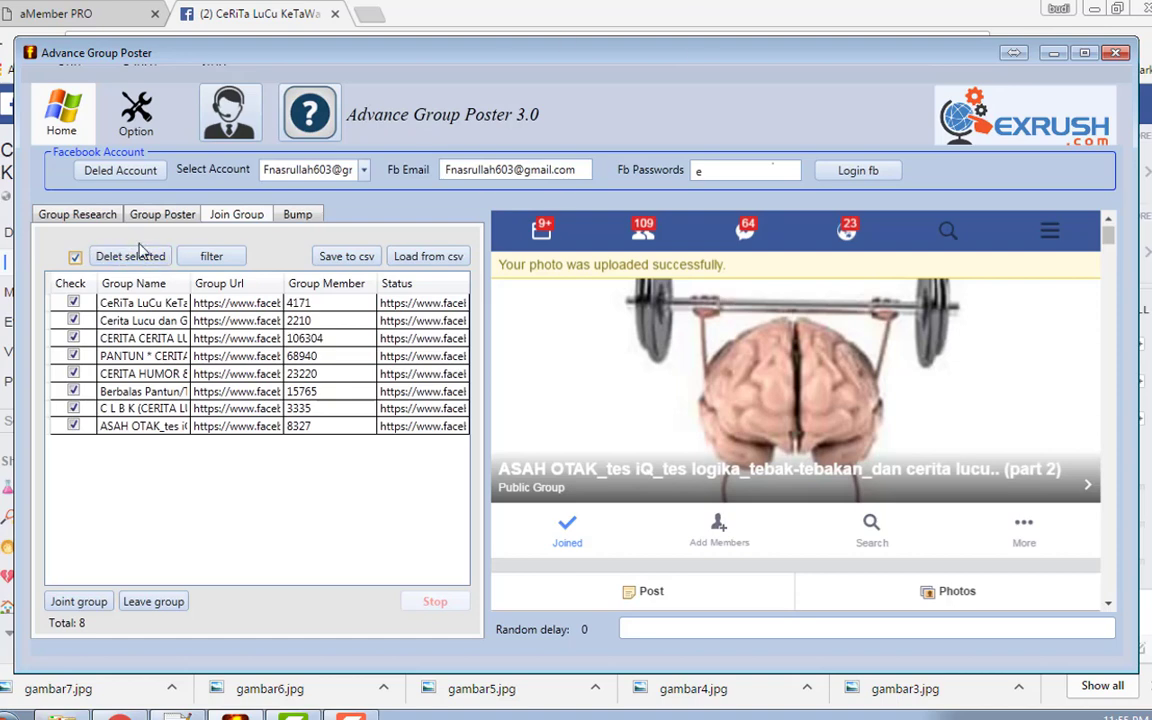
click(170, 257)
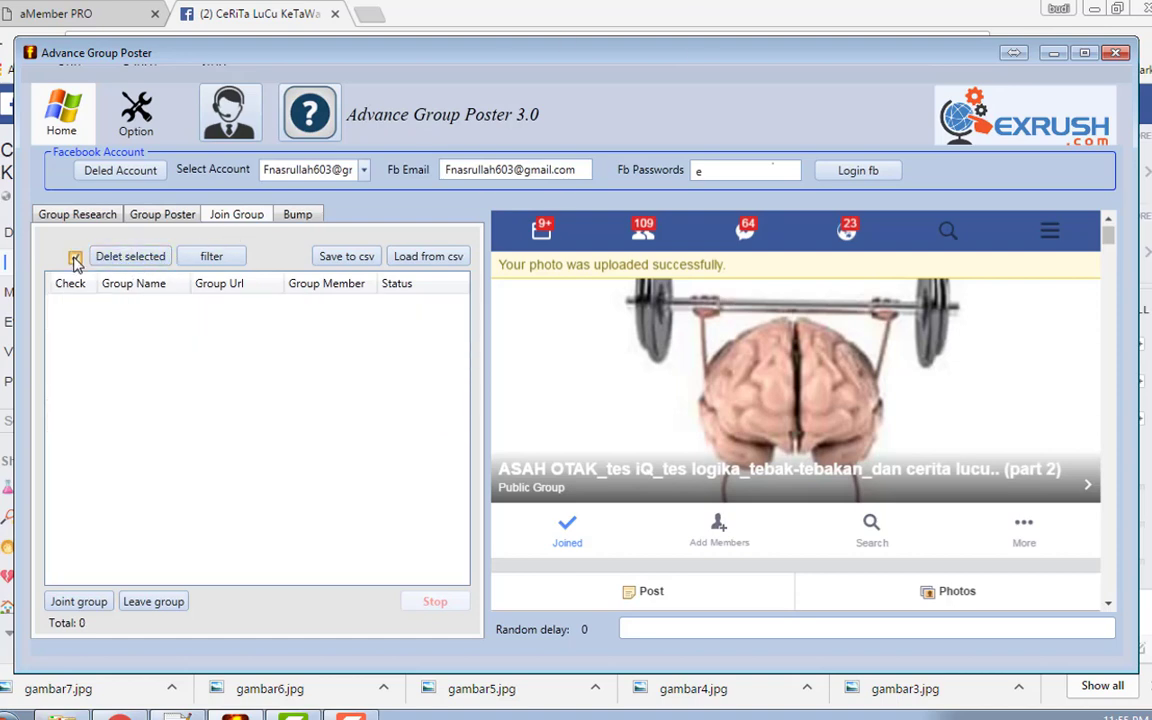
Load the groups from "lucu pending approve.csv" into the Join Group list, and delete all of them from it
click(428, 258)
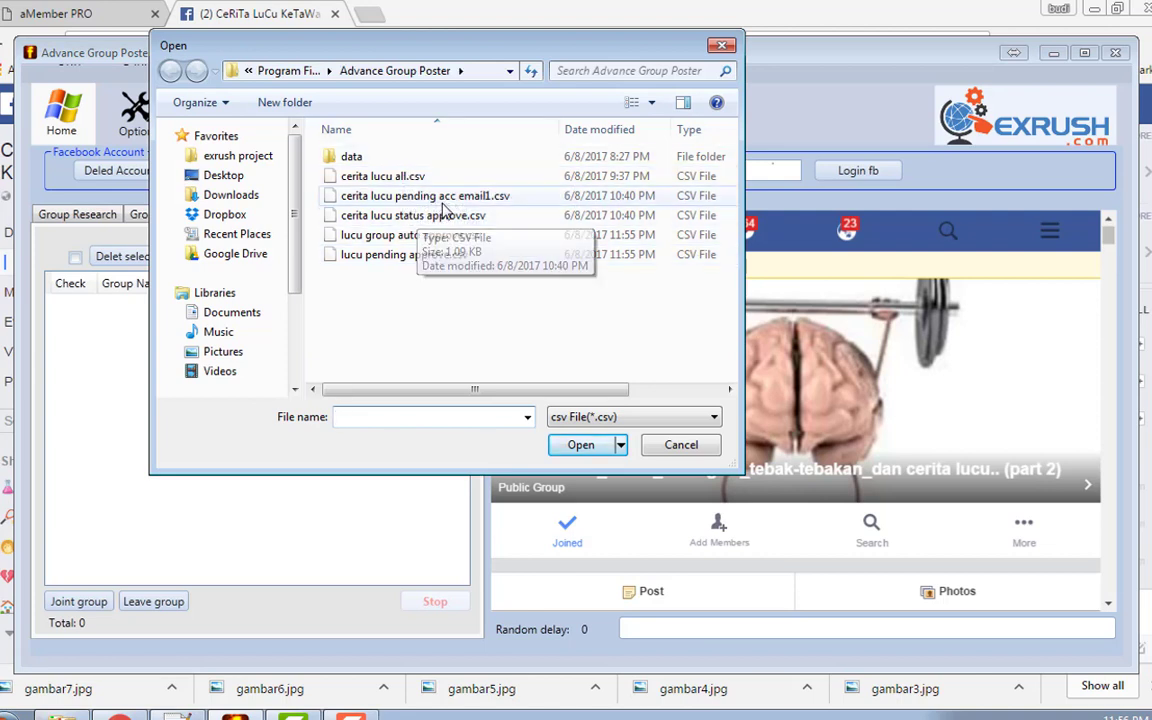
click(420, 196)
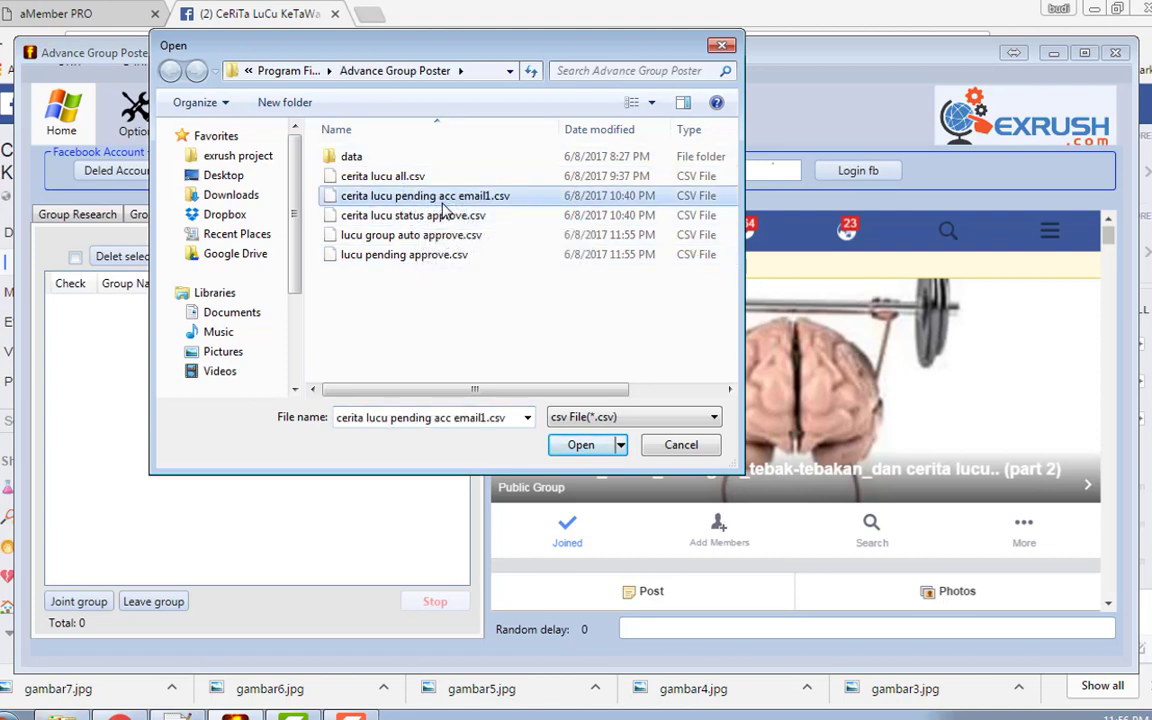
click(450, 256)
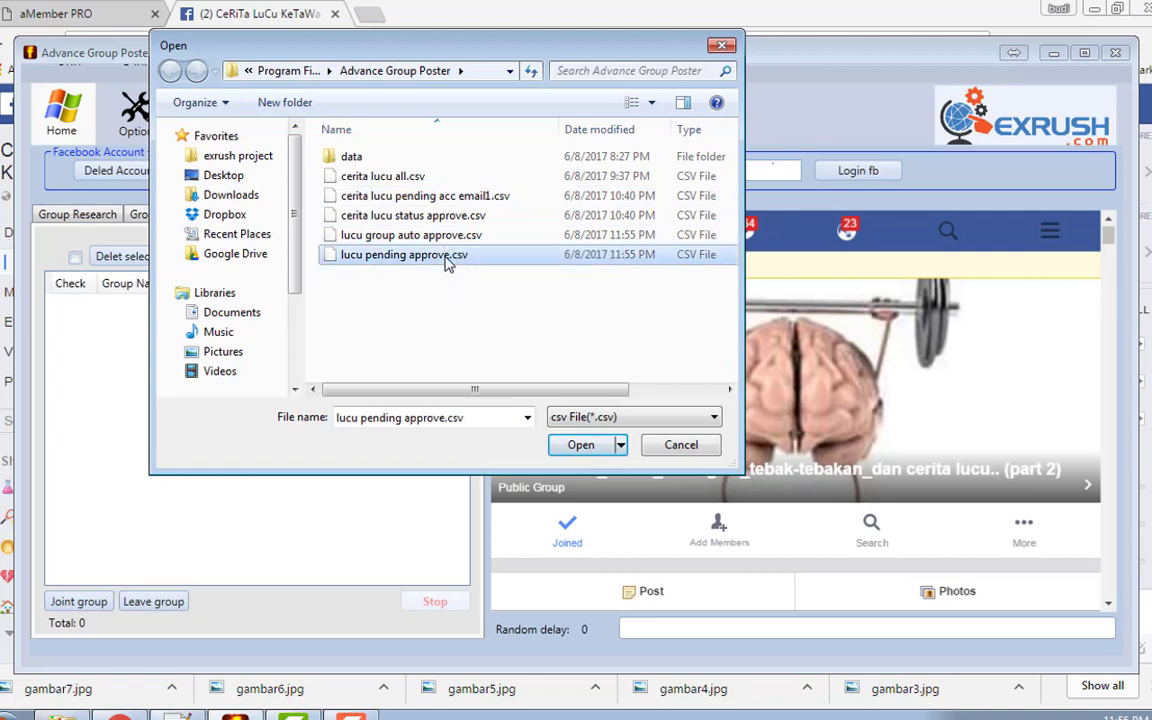
double_click(450, 256)
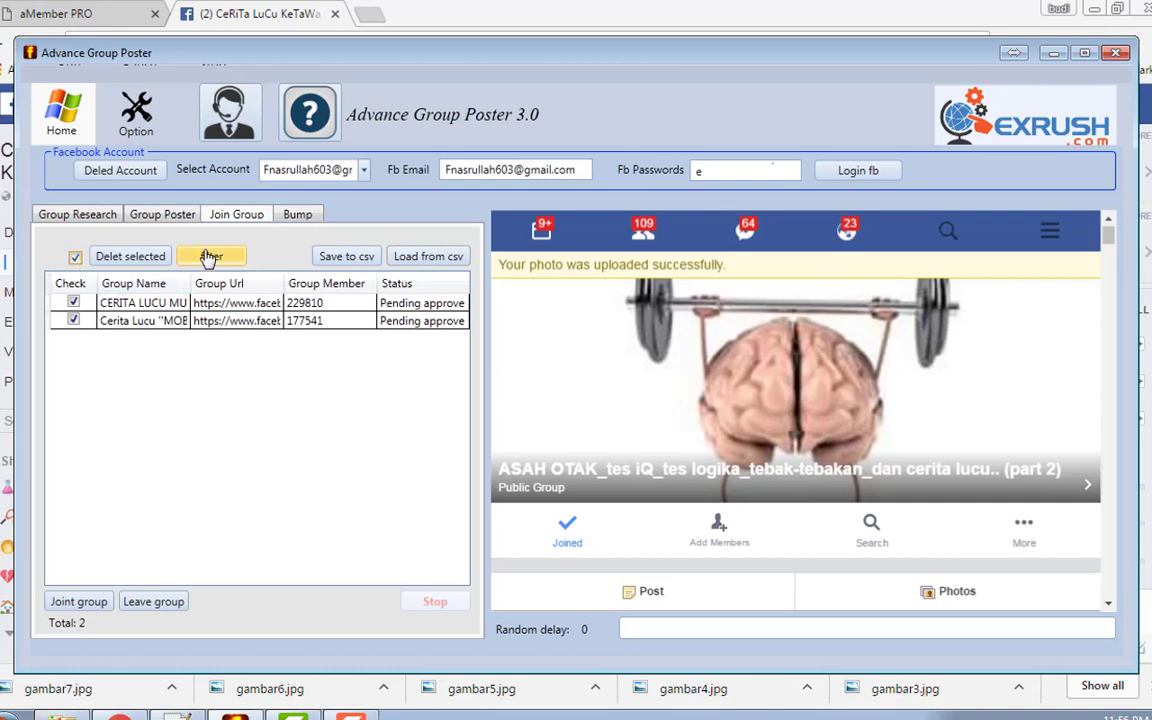
click(131, 262)
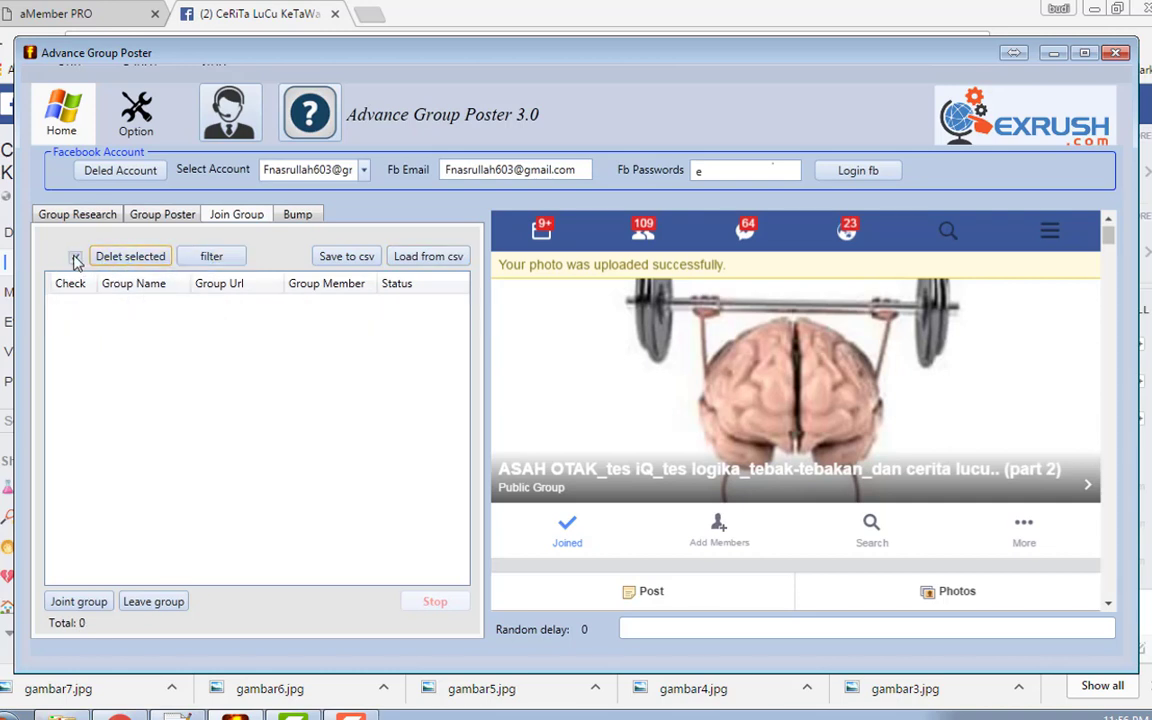
Load the groups from "lucu group auto approve.csv" into the Group Poster list
click(152, 214)
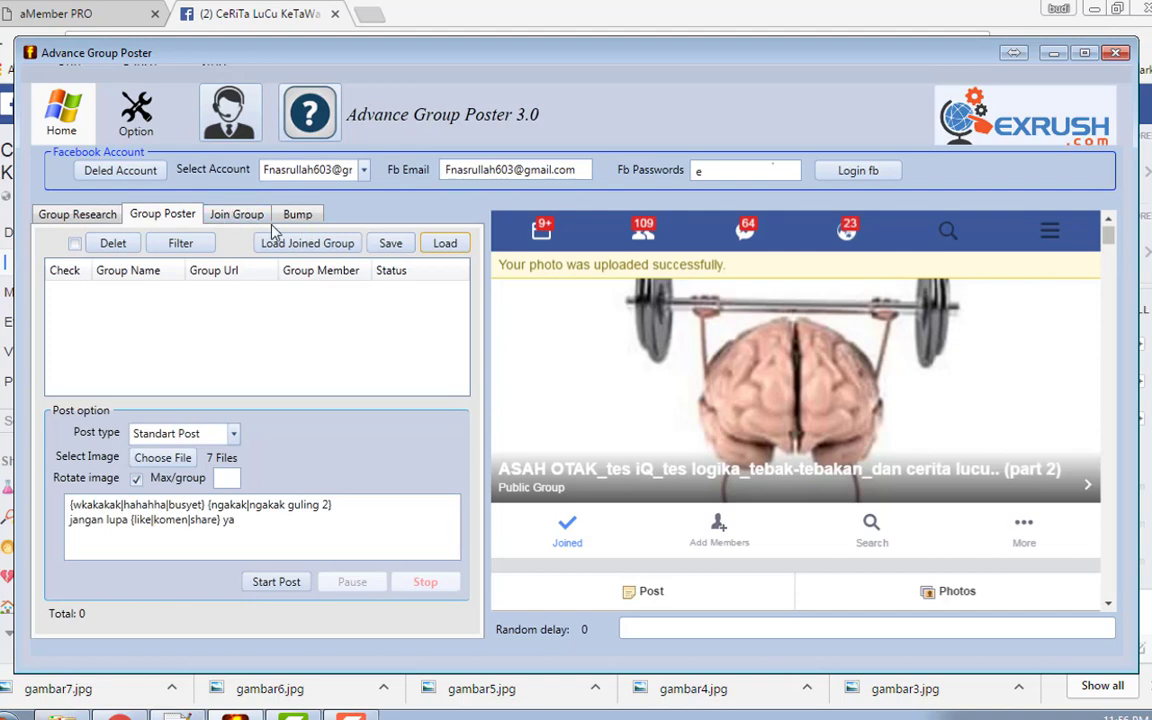
click(443, 245)
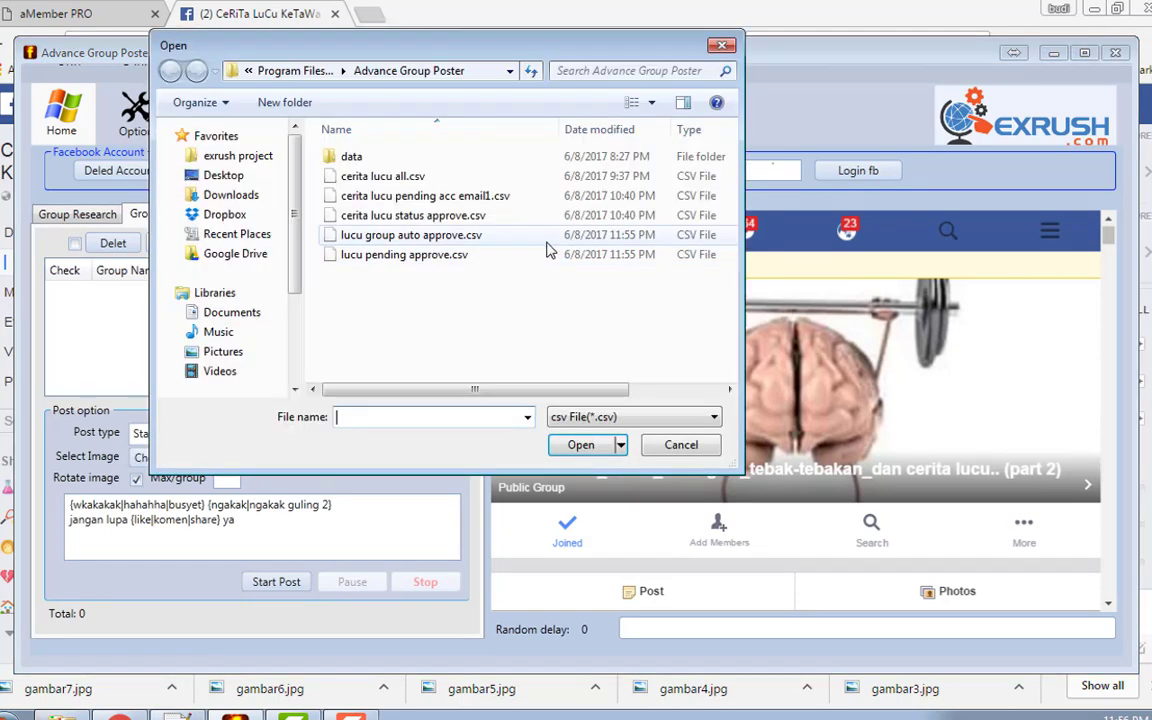
double_click(468, 238)
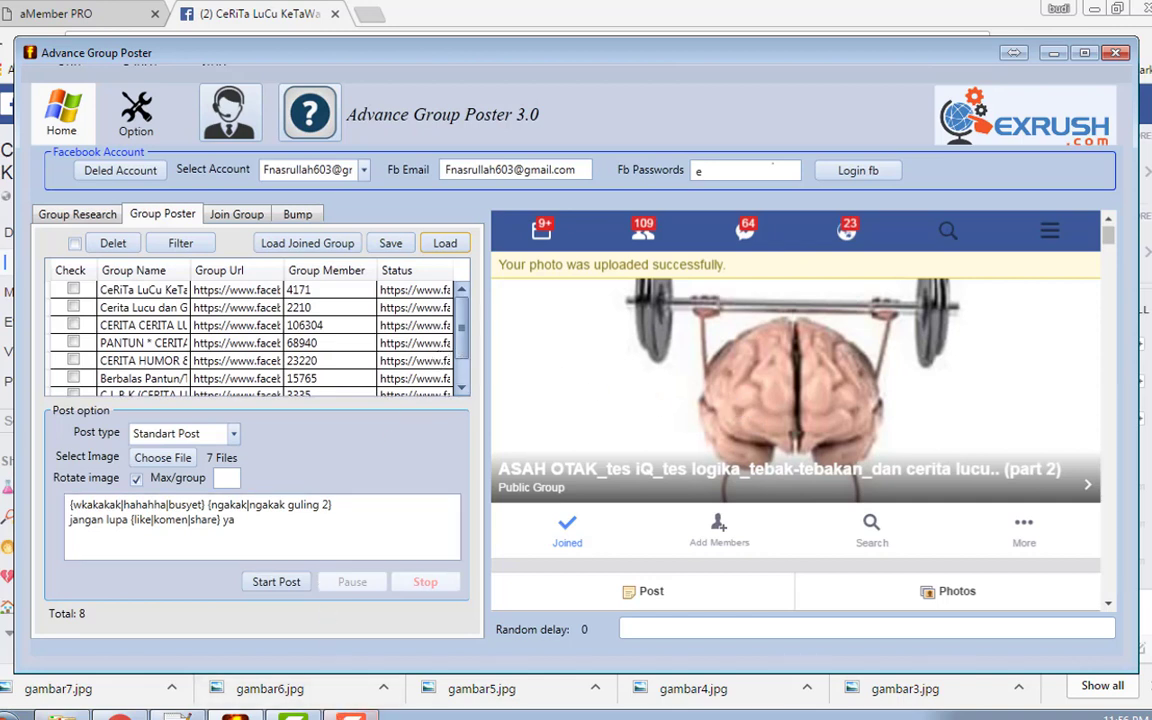
click(350, 716)
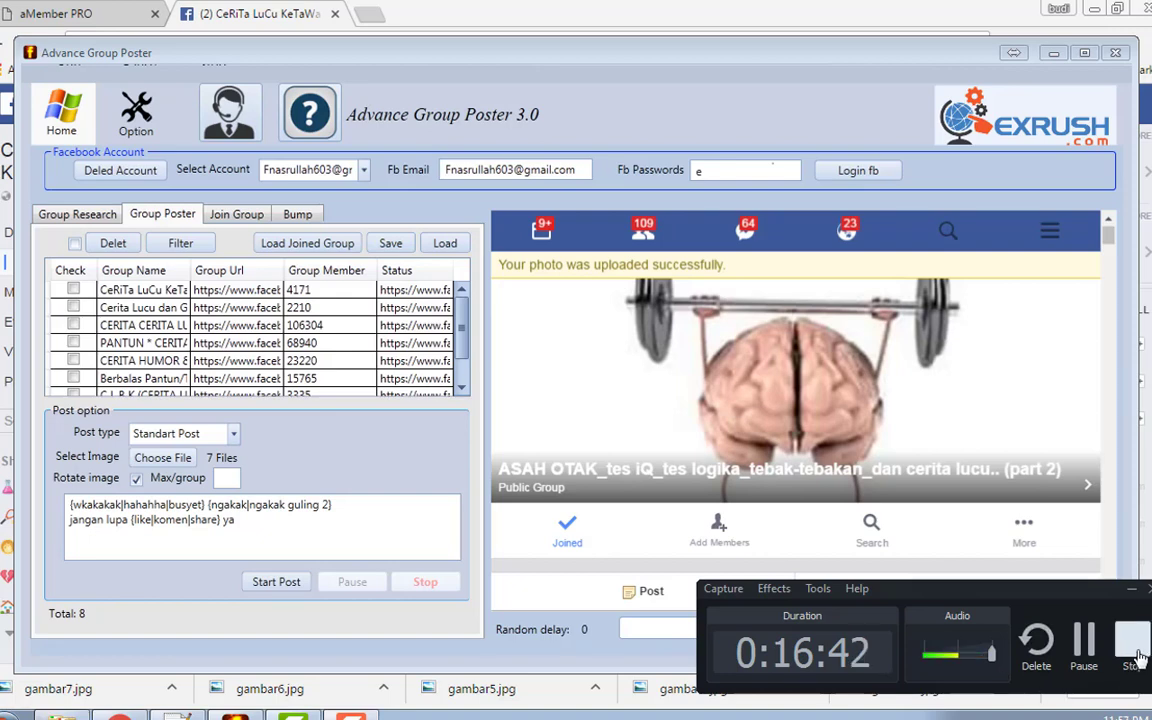